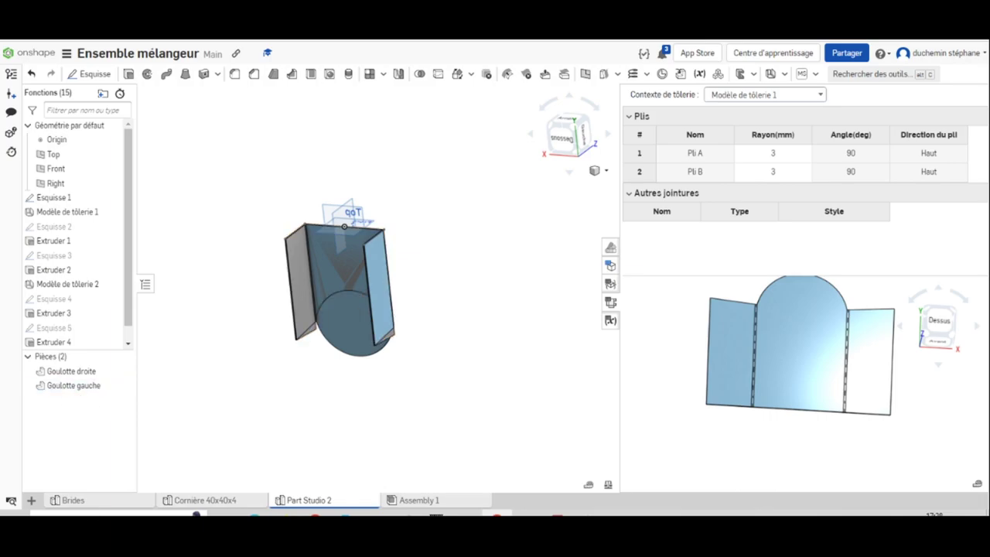
- Rename the Part Studio 2 tab as Goulottes
right_click(292, 501)
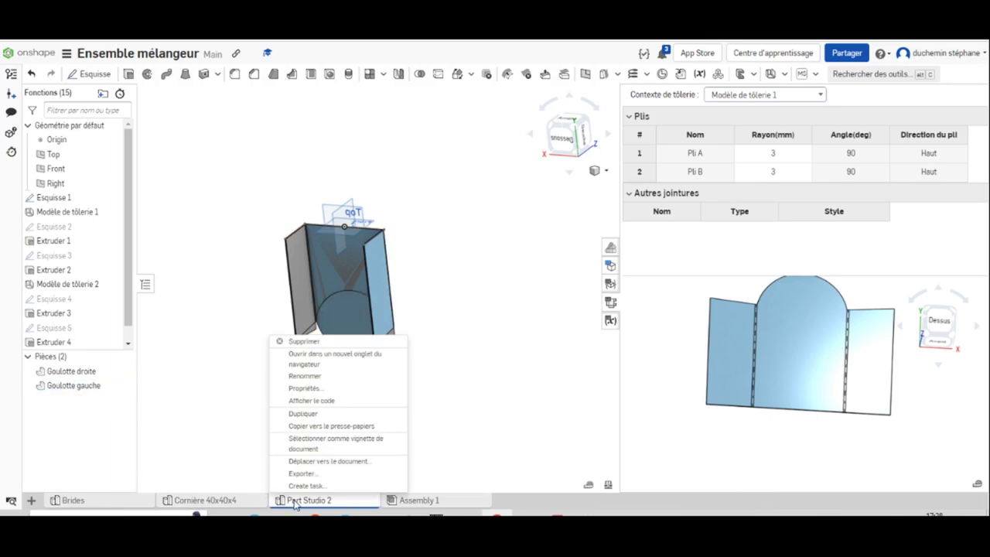
left_click(309, 376)
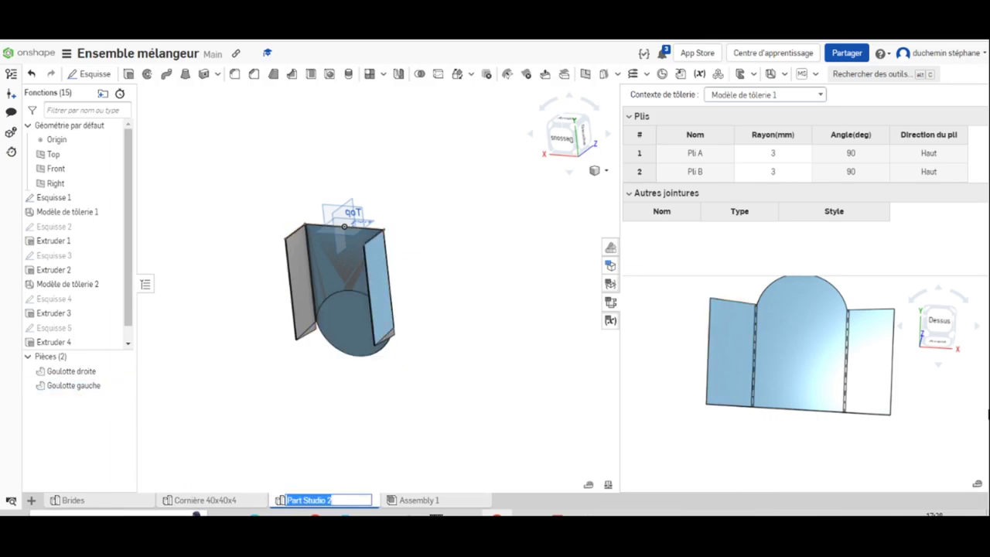
type("Goulottes")
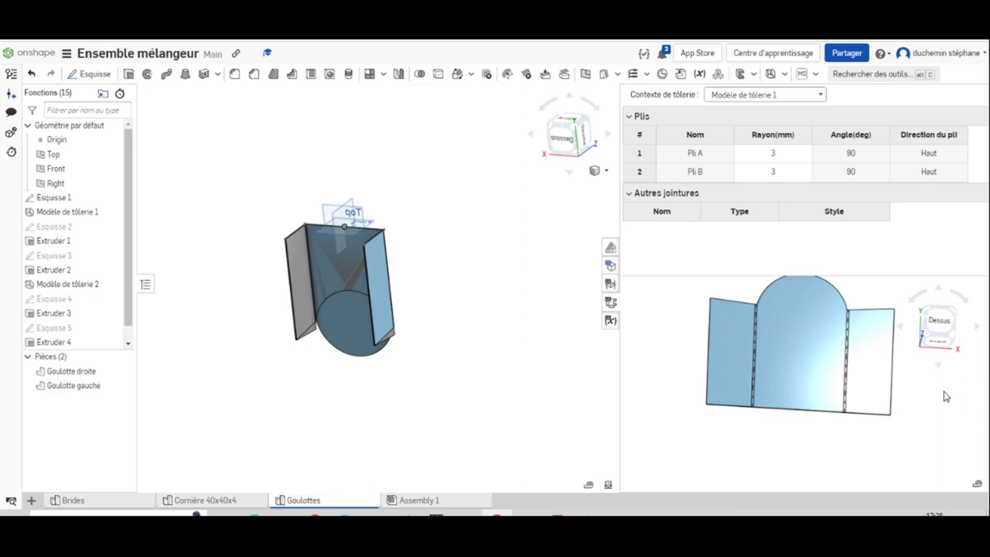
- Create a new part studio and consult the overall mixer drawing in the PDF viewer for the subassembly names
left_click(30, 501)
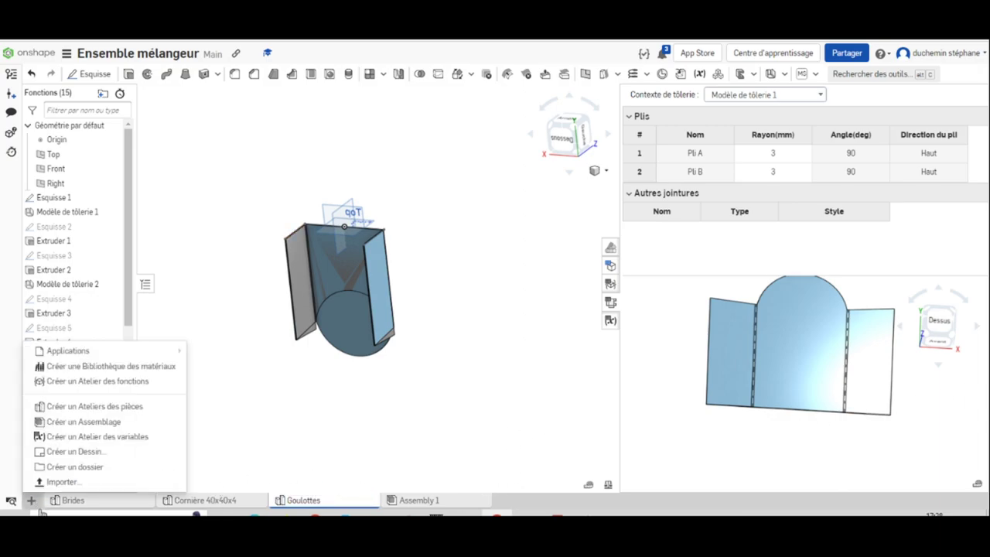
left_click(85, 407)
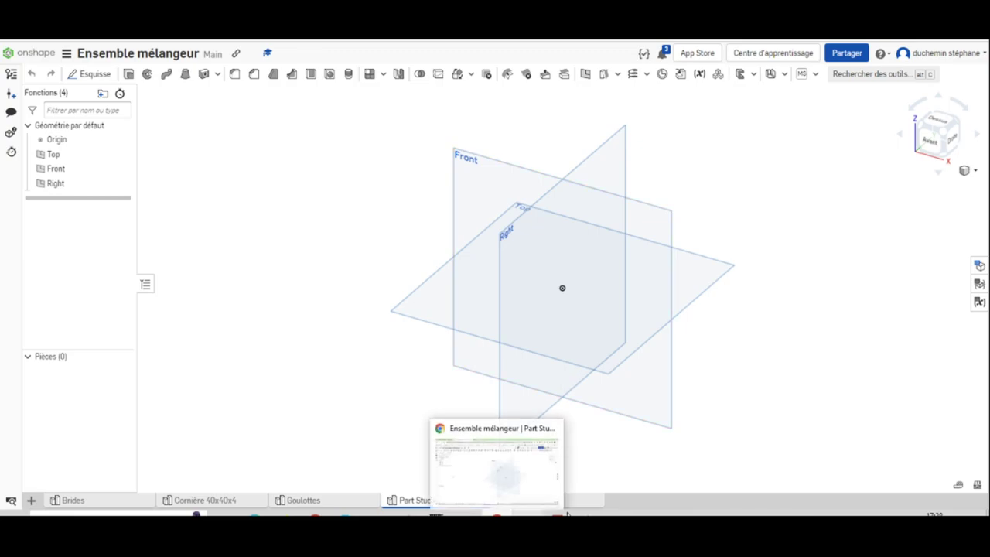
left_click(557, 471)
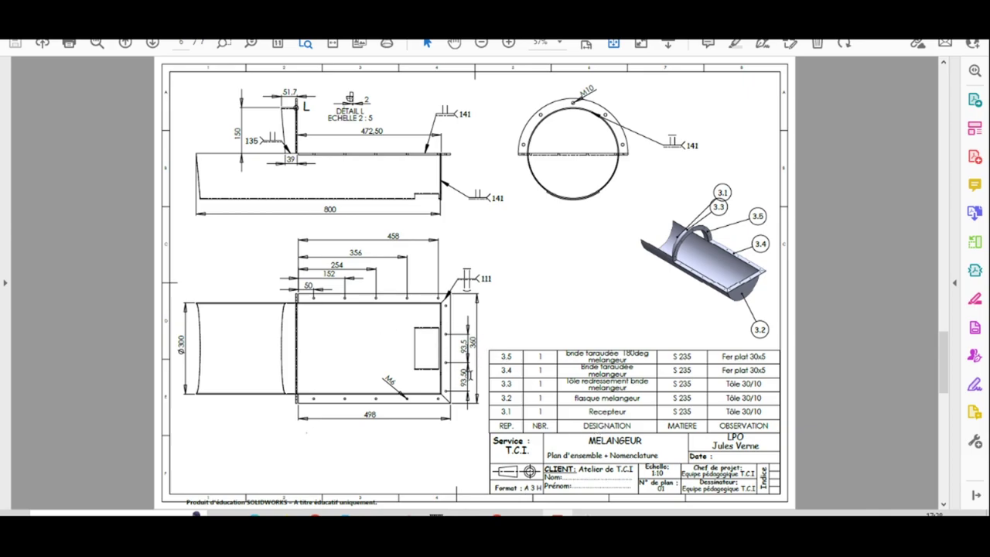
scroll(473, 369, "up", 5)
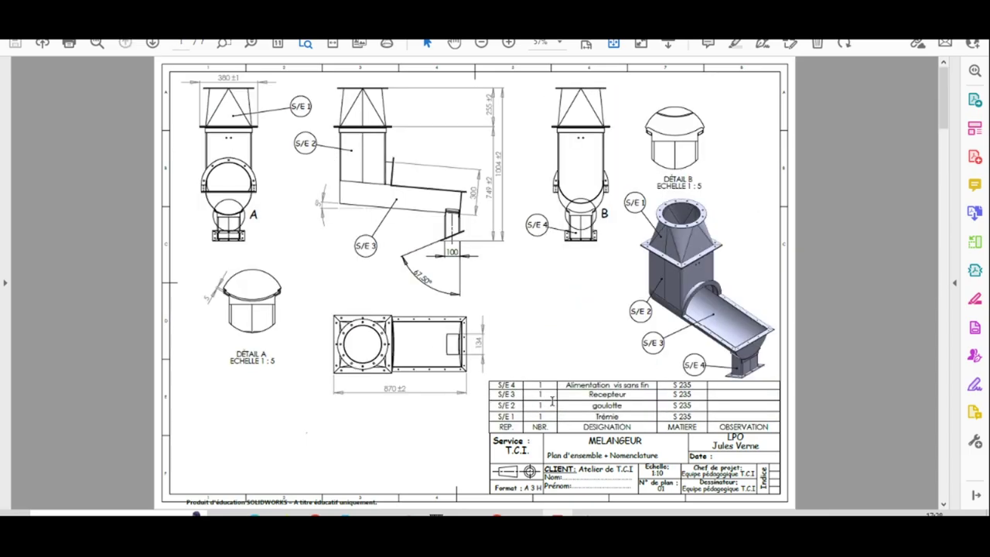
mouse_move(501, 515)
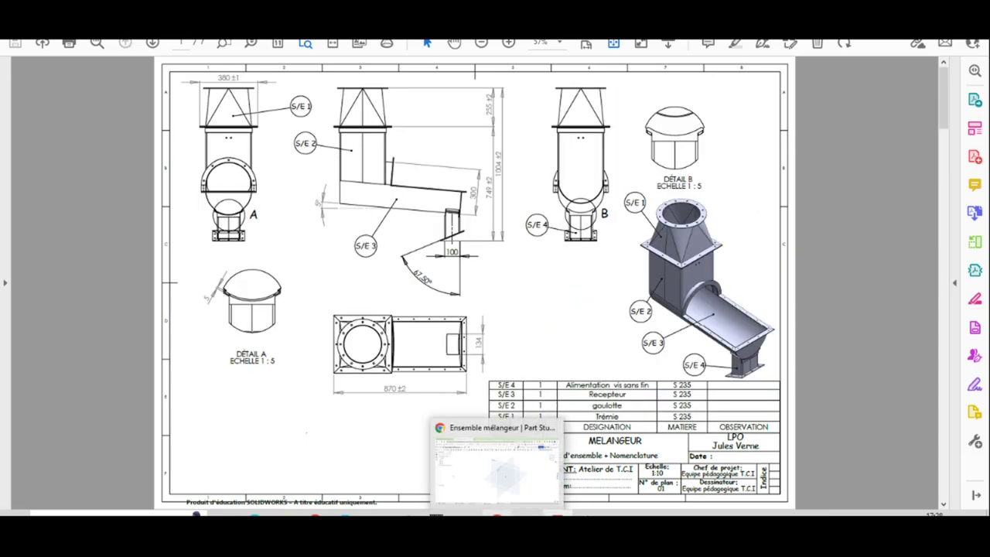
left_click(495, 464)
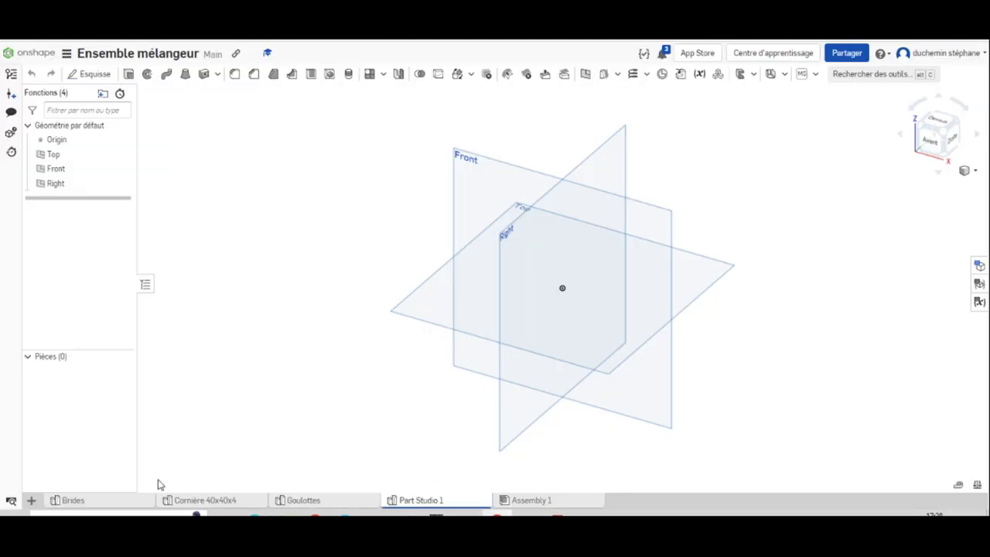
- Rename the new part studio as Récepteur
right_click(434, 501)
left_click(420, 391)
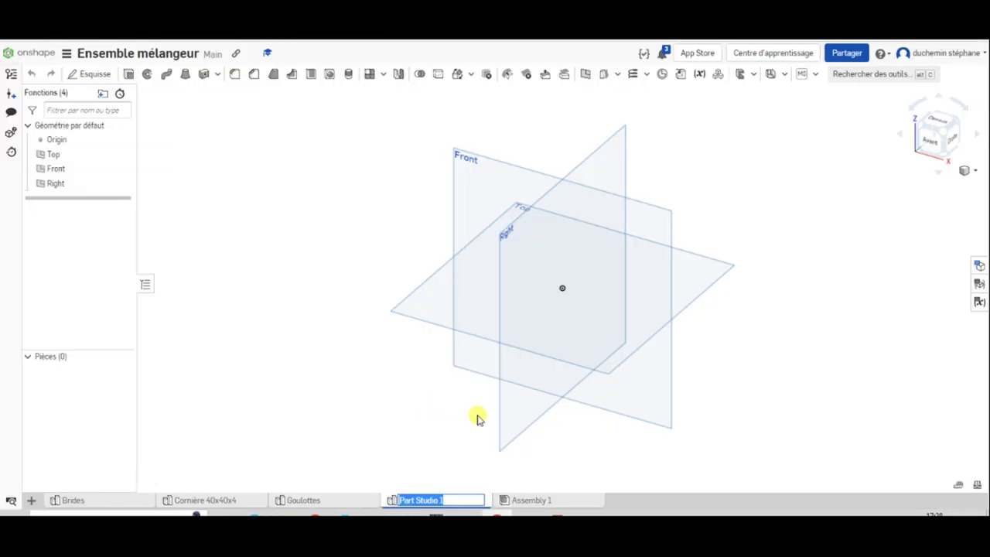
type("Récepteur")
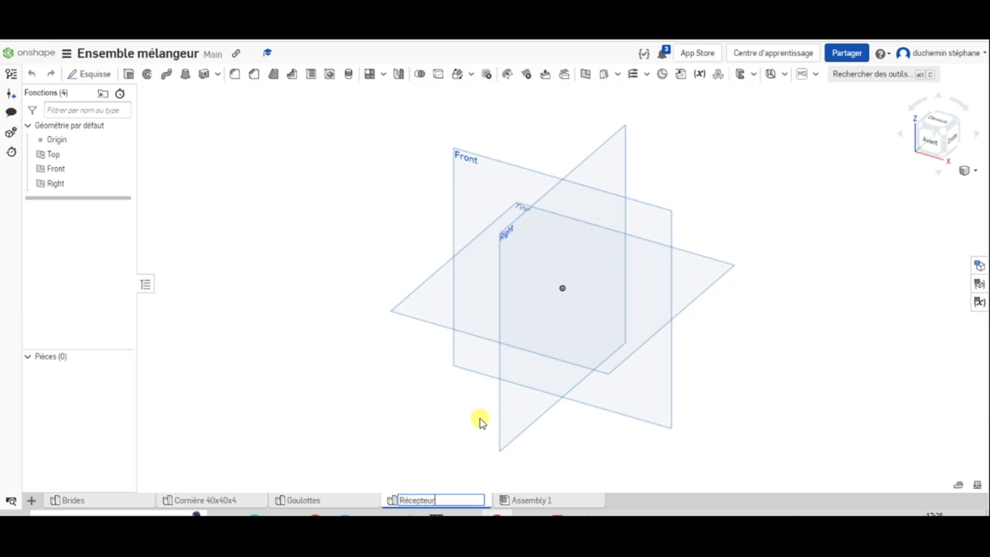
key("Return")
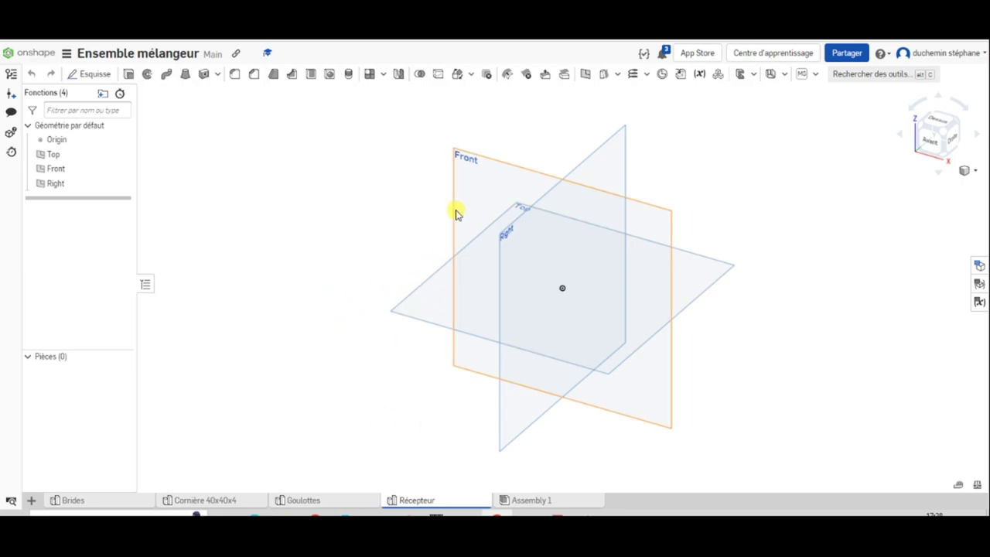
- Start a sketch on the Front plane and view it normal to the sketch plane
left_click(465, 161)
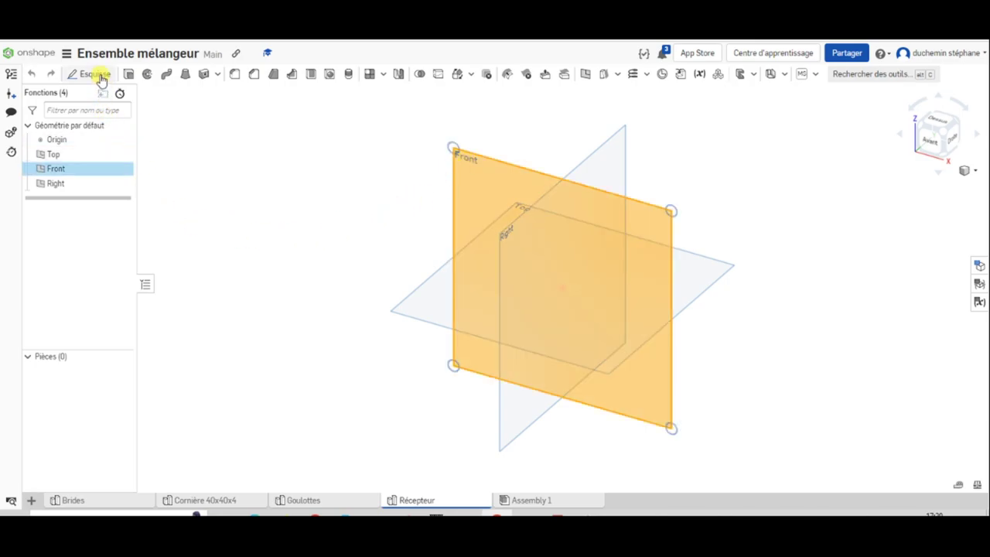
left_click(209, 143)
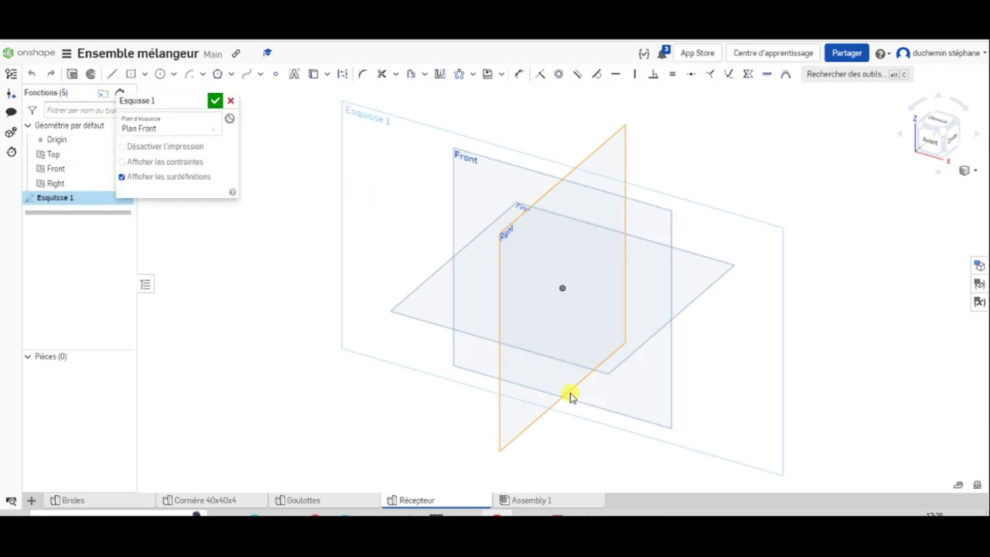
right_click(379, 125)
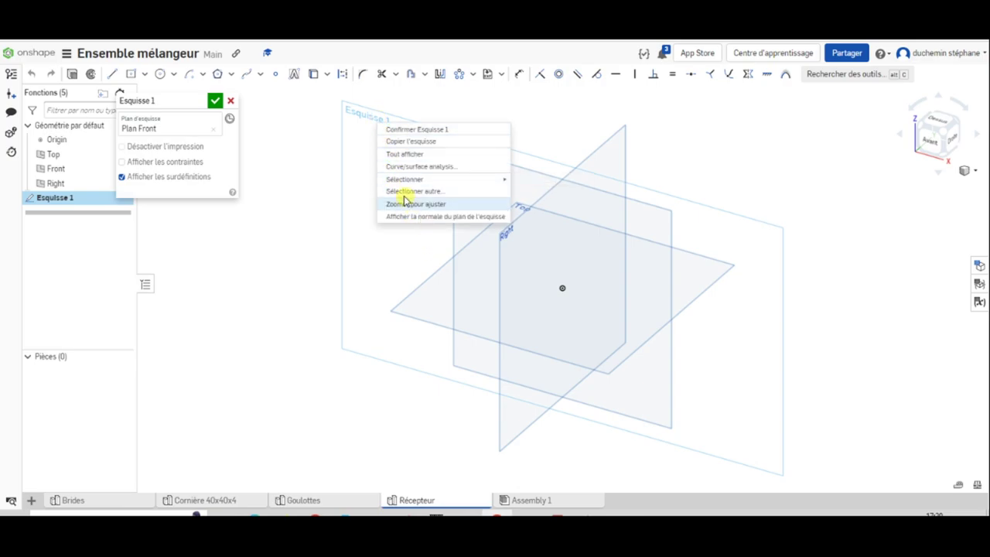
left_click(397, 219)
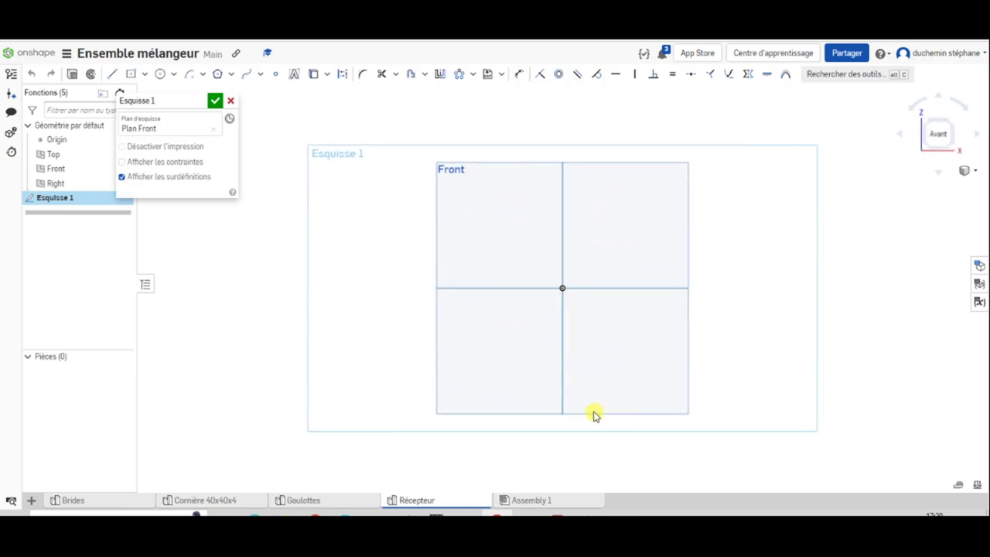
- Examine the receiver's dimensions on its detail drawing in the PDF viewer, and return to the Onshape sketch
left_click(537, 512)
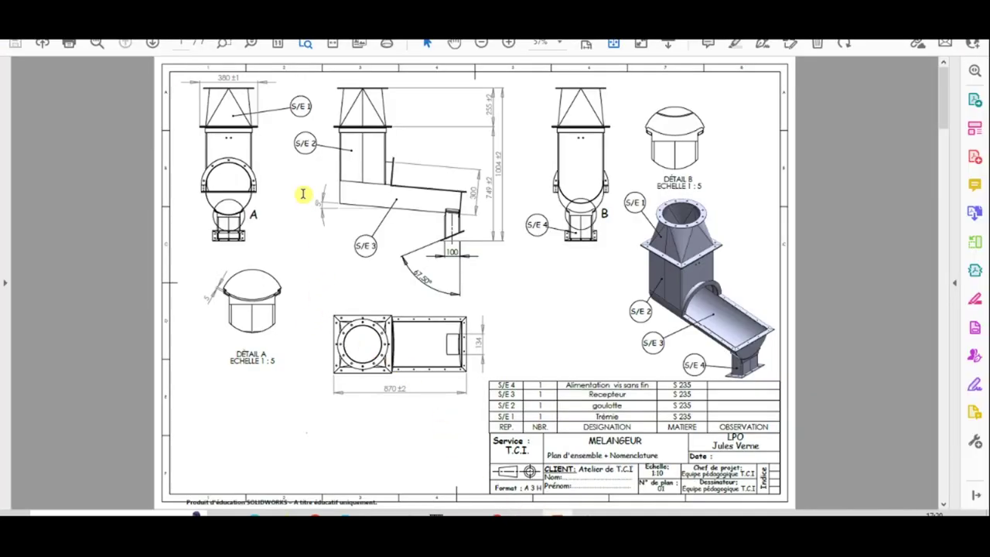
scroll(580, 356, "down", 2)
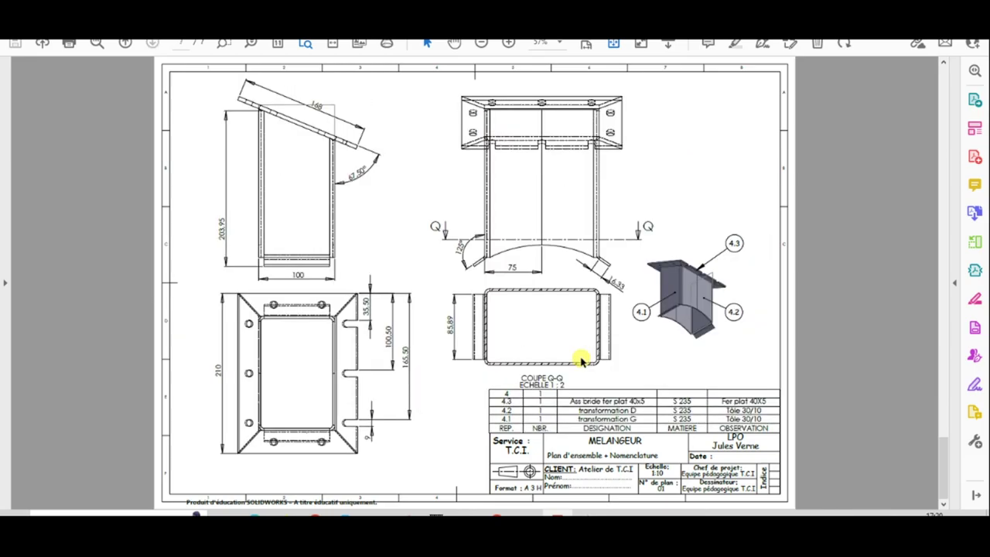
scroll(580, 356, "up", 2)
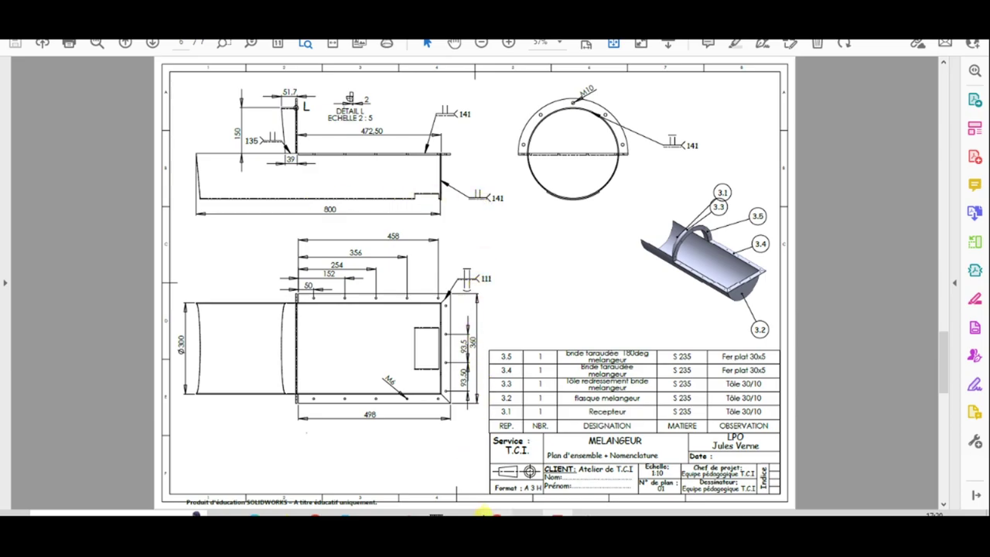
left_click(495, 513)
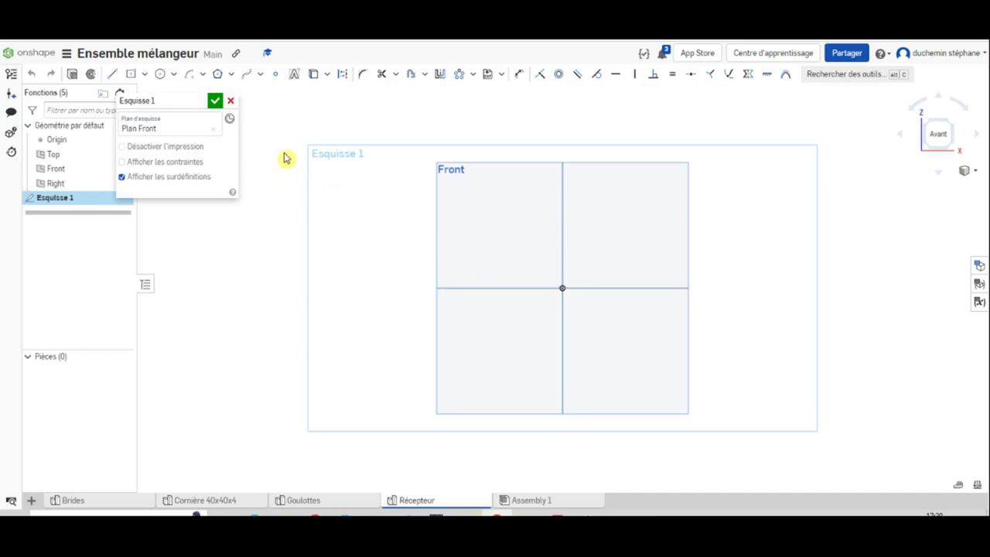
- Sketch a lower semicircular arc of about 111 mm radius centred on the origin, with both ends on the horizontal axis
left_click(189, 73)
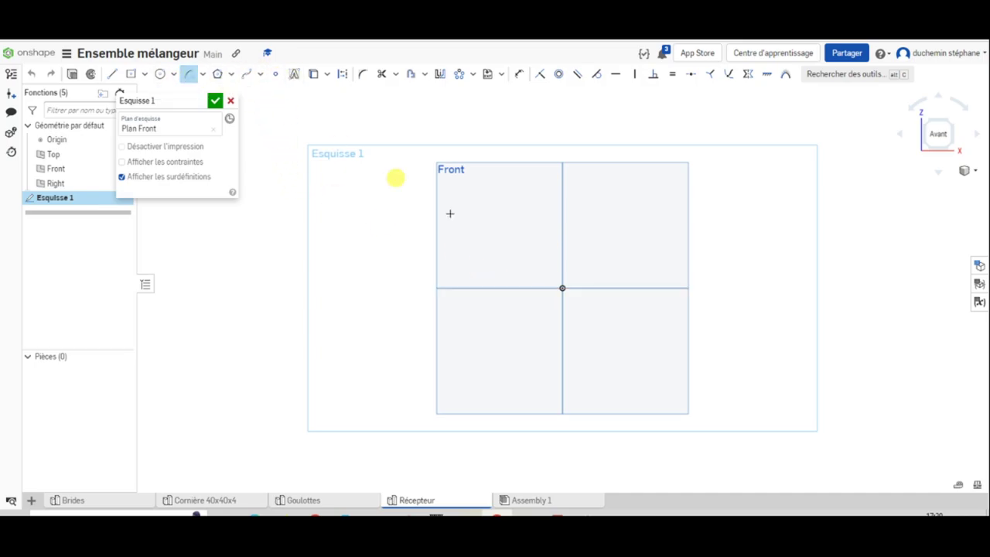
left_click(560, 286)
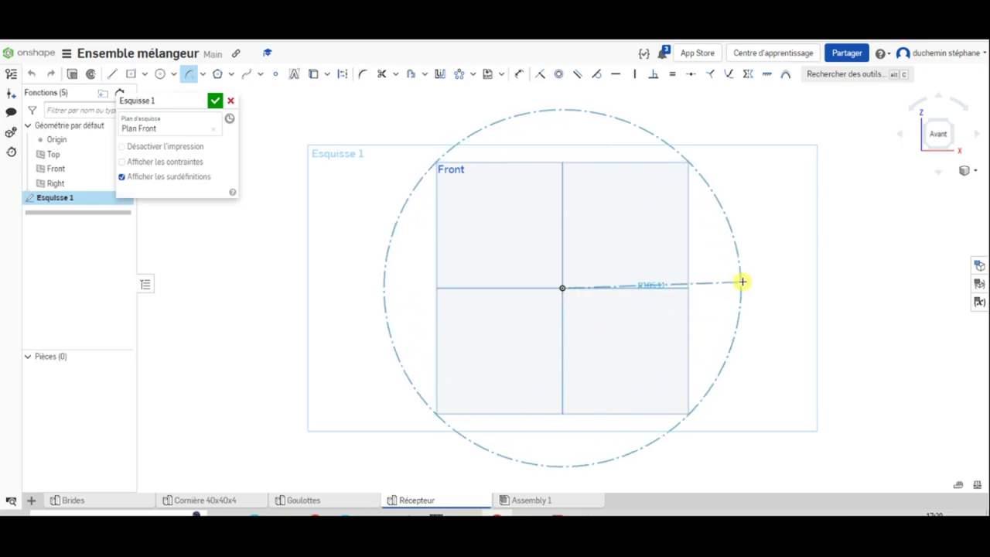
left_click(748, 288)
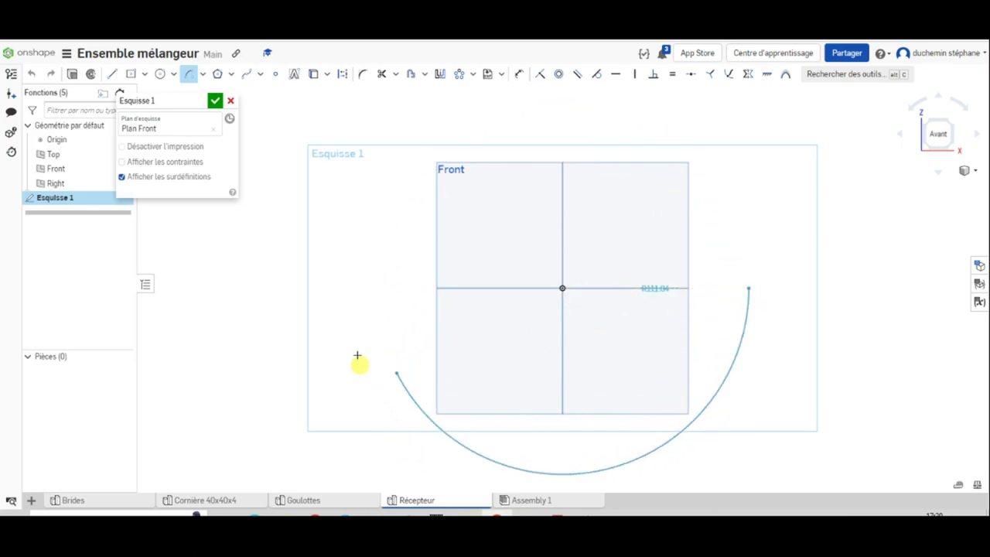
left_click(357, 286)
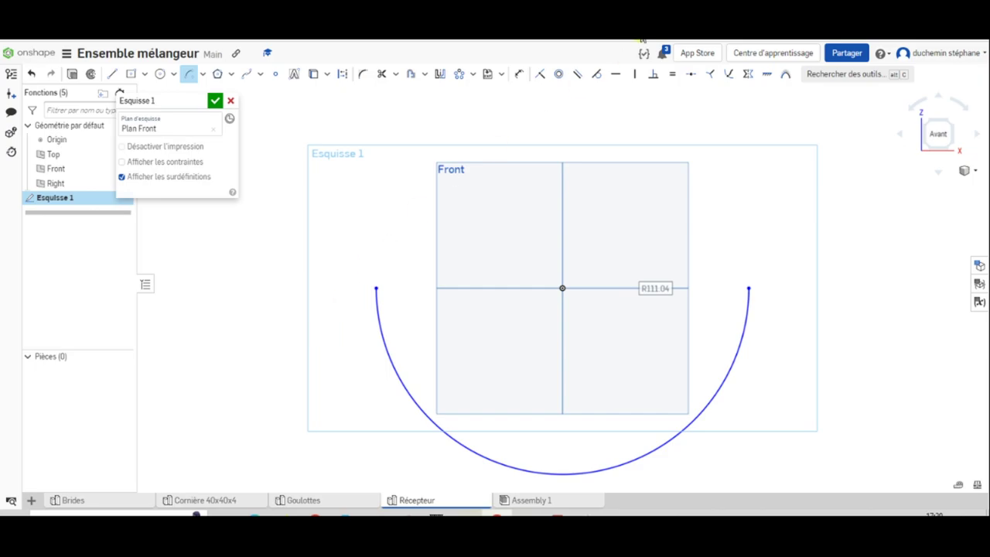
- Dimension the semicircular arc with a radius of 300 mm
left_click(518, 75)
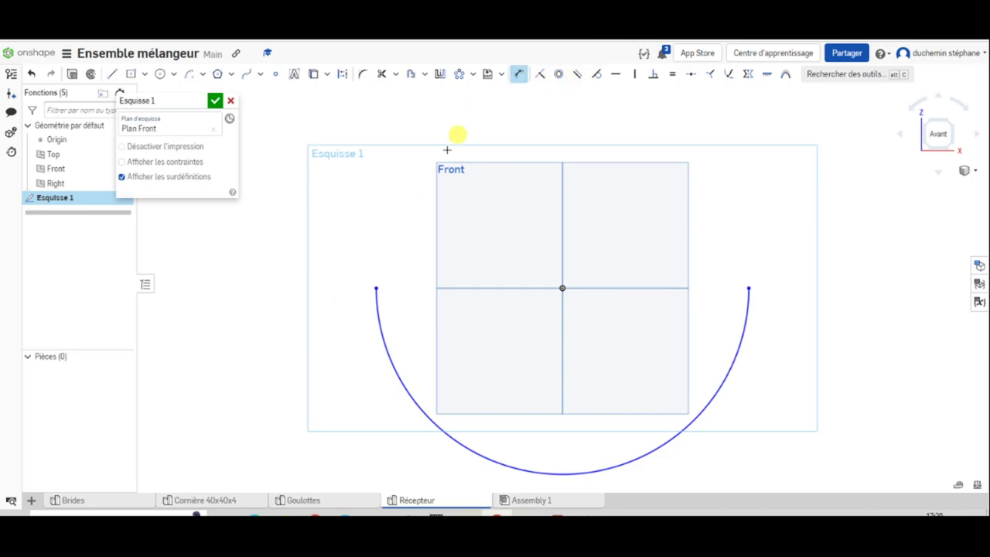
left_click(380, 323)
left_click(305, 356)
type("1")
key("Return")
scroll(446, 354, "down", 3)
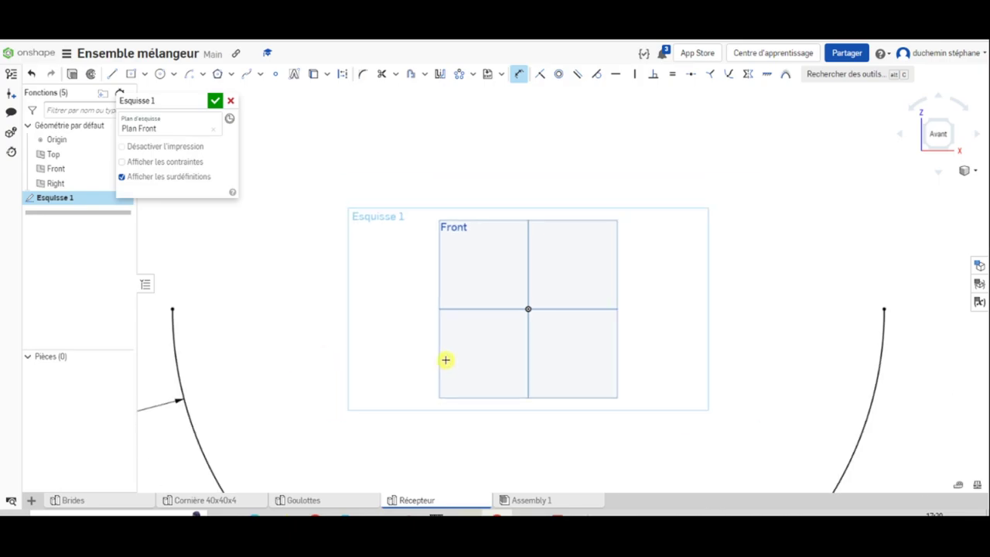
scroll(217, 346, "down", 2)
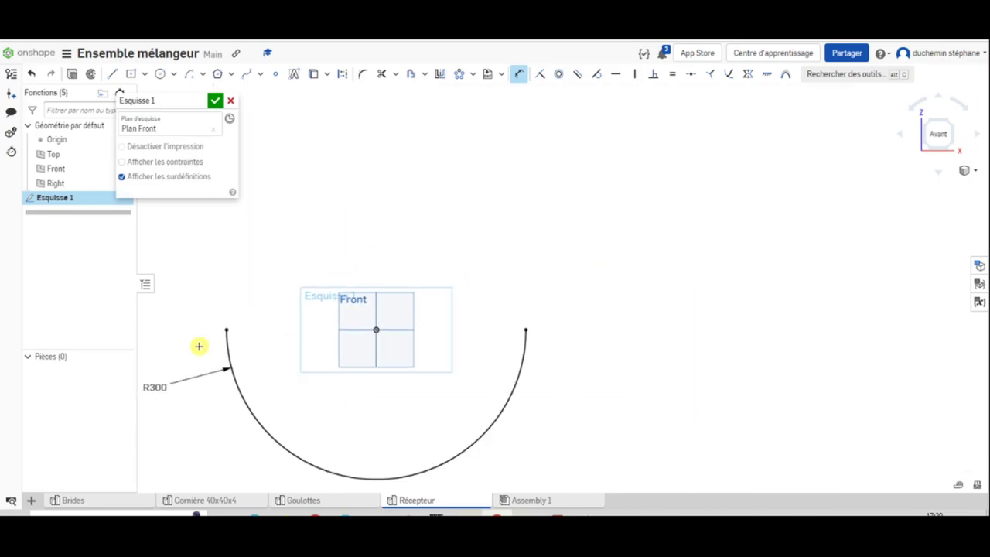
- Set the arc's radius to 150 mm and finish the sketch
double_click(155, 382)
type("15")
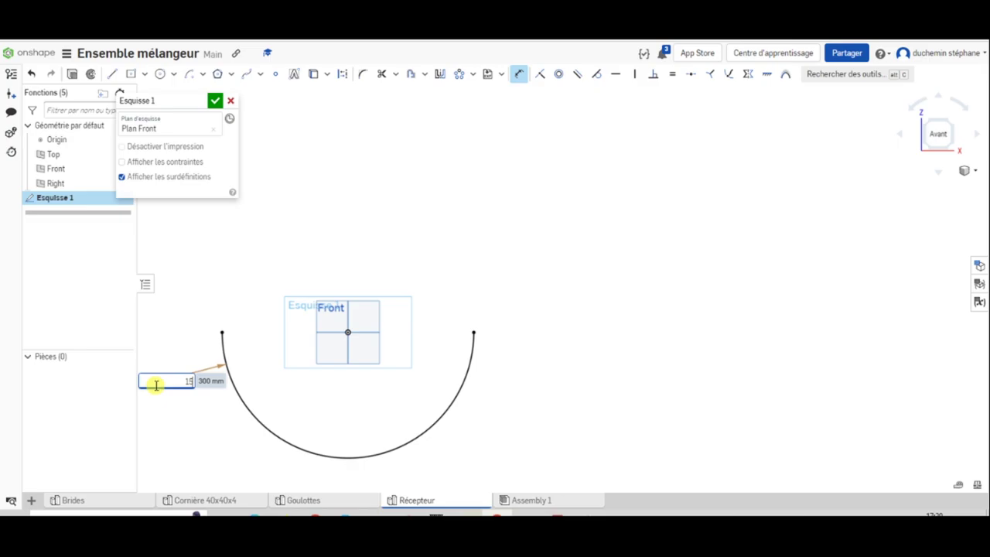
type("0")
key("Return")
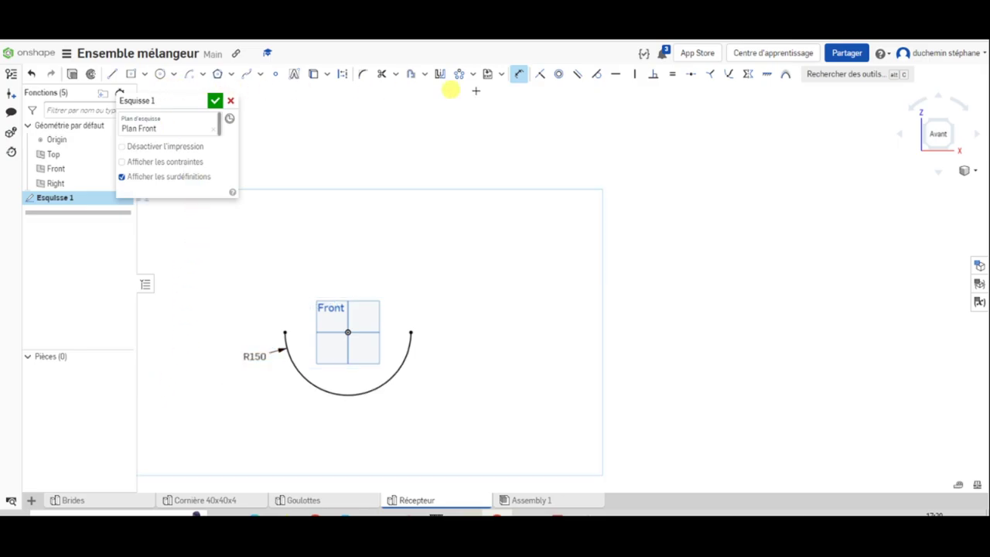
left_click(215, 102)
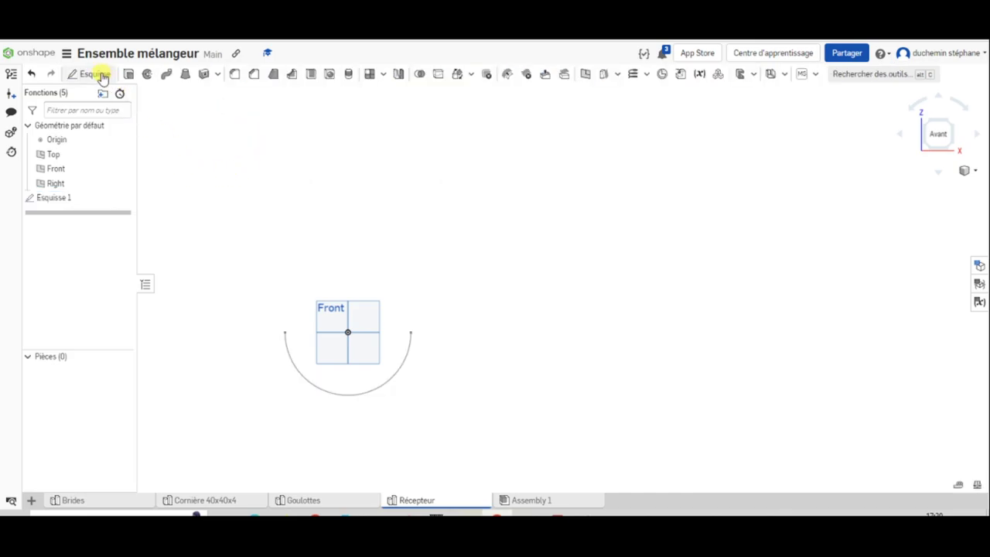
- Start a sheet metal model in Extrude mode from the semicircular arc, using a 3 mm thickness
left_click(774, 79)
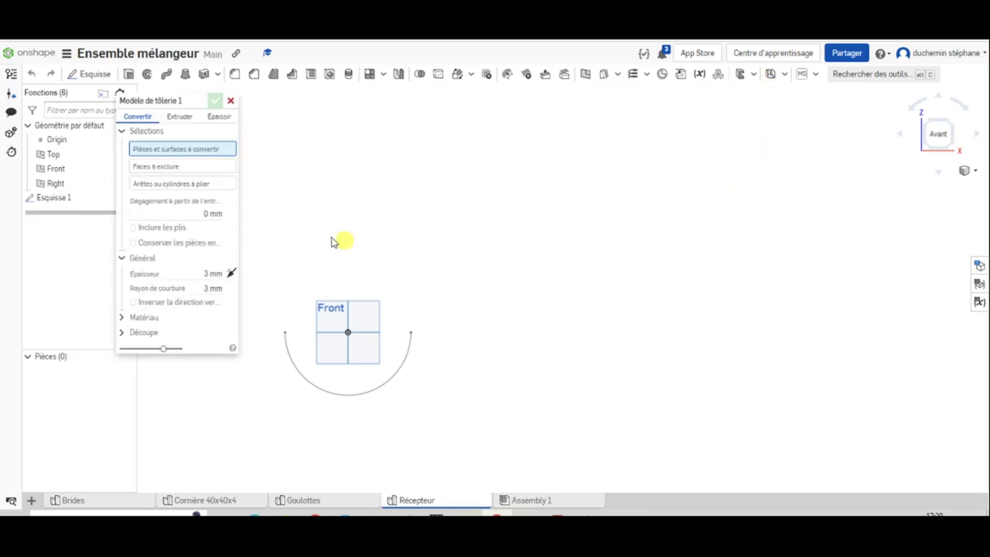
left_click(179, 116)
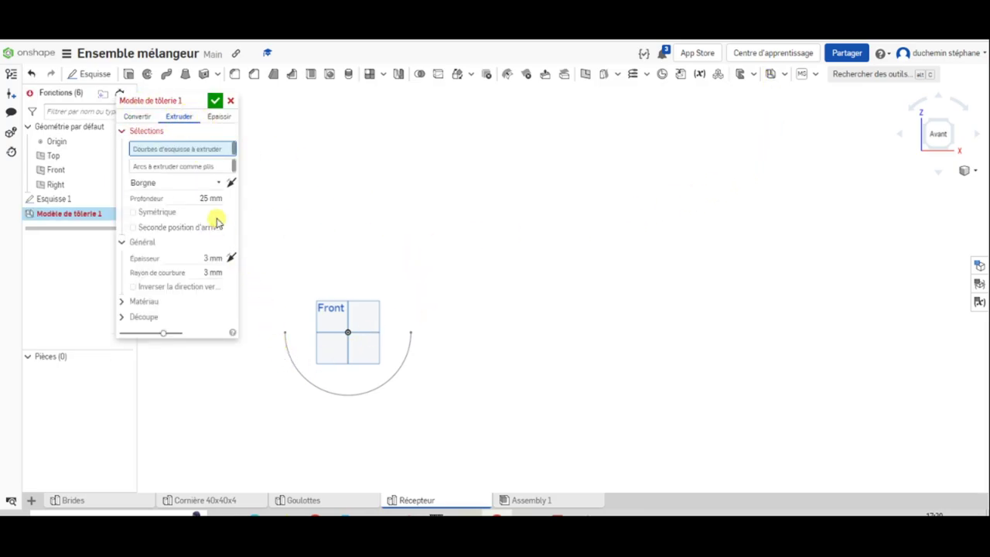
left_click(294, 353)
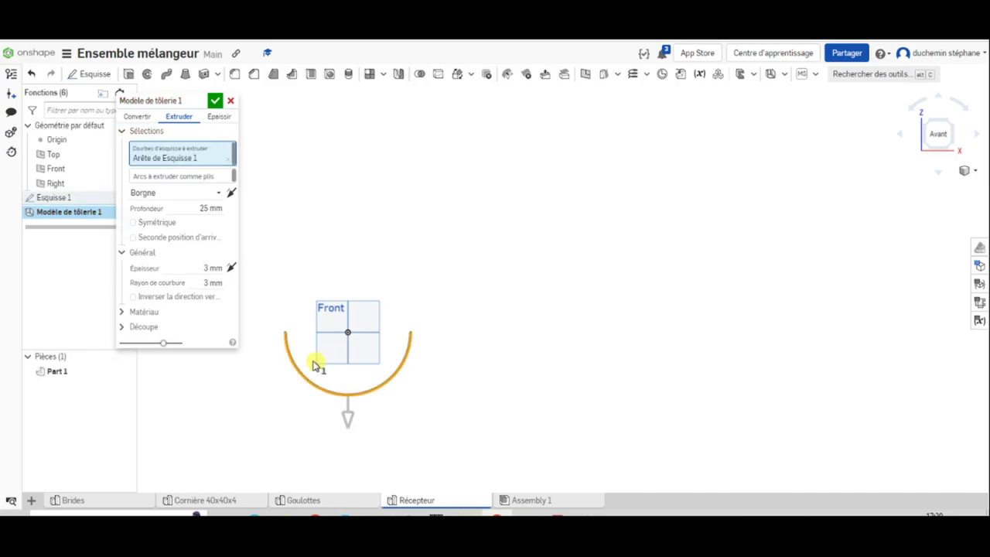
scroll(314, 349, "down", 5)
scroll(302, 362, "up", 10)
scroll(296, 365, "up", 4)
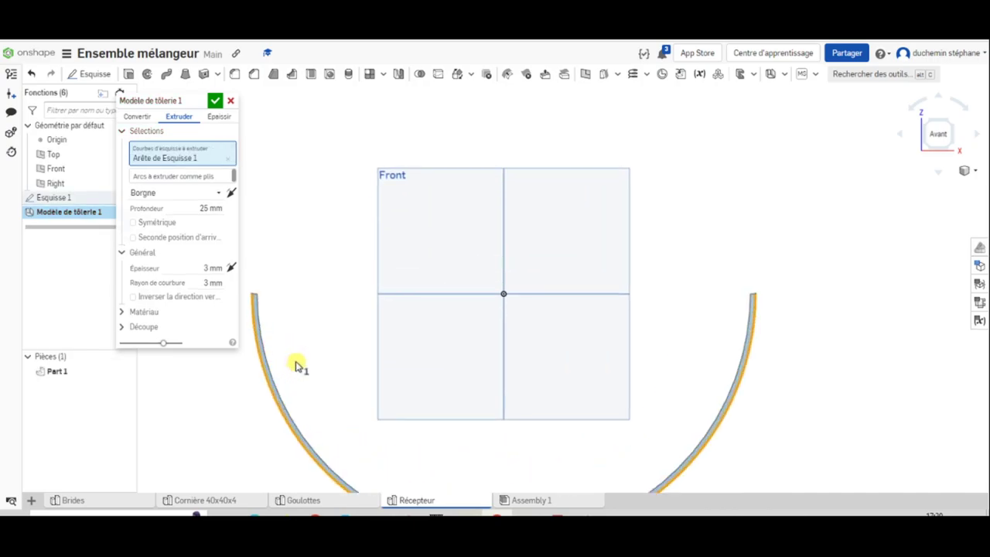
- Set the sheet metal extrusion depth to 800 mm and finish the feature
left_click(213, 209)
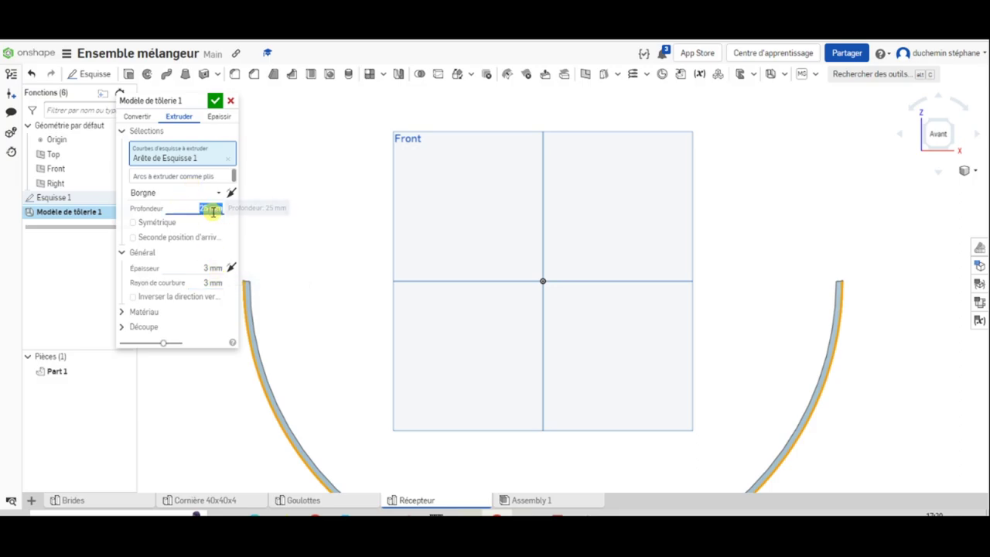
type("800")
key("Return")
right_click_drag(405, 281, 381, 280)
key("shift+7")
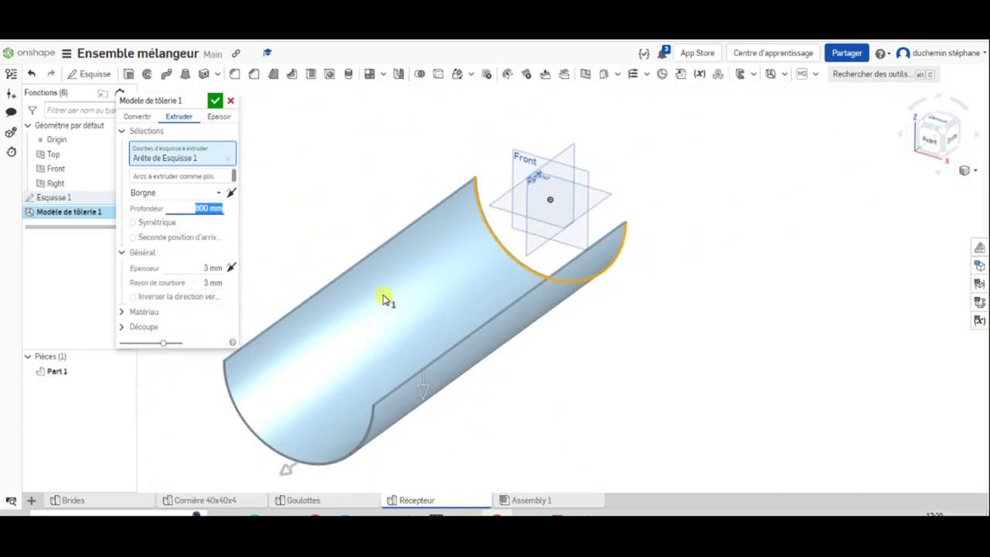
middle_click_drag(385, 300, 347, 225)
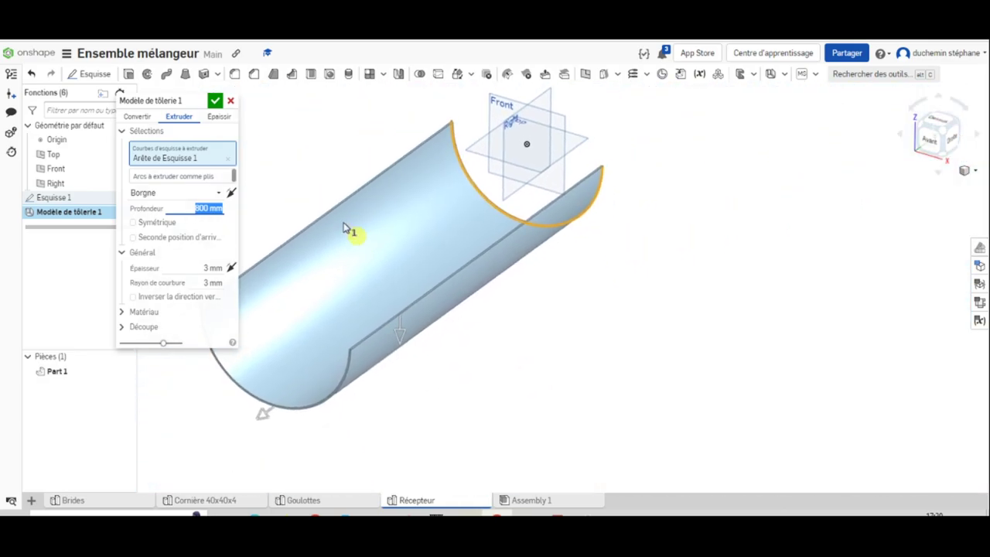
left_click(214, 102)
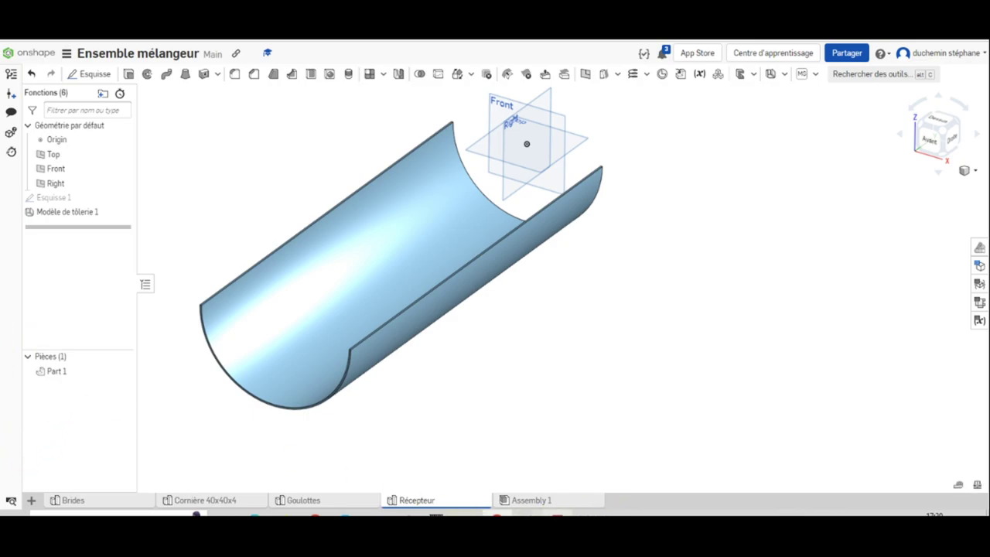
- Check the part's designation on the PDF drawing and rename the part Récepteur
key("alt+Tab")
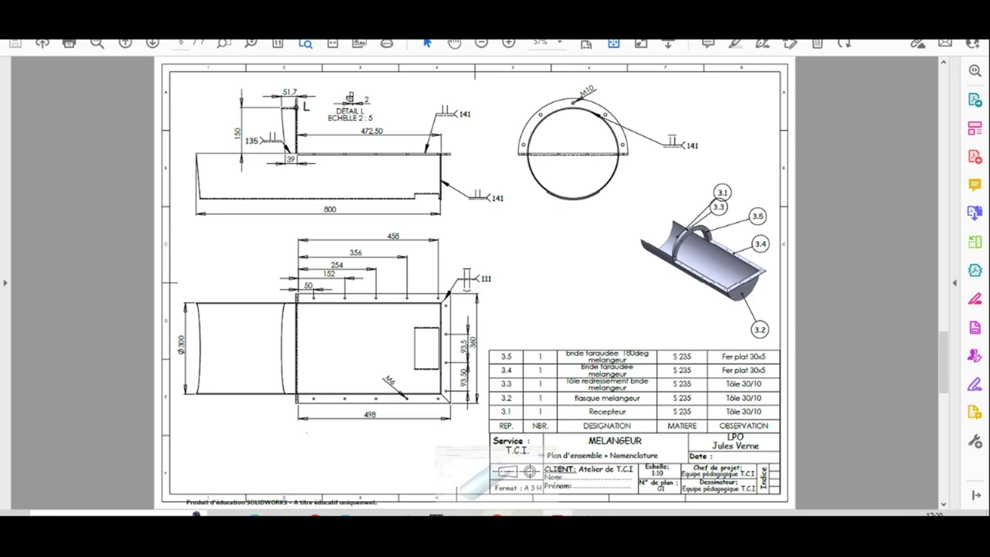
key("alt+Tab")
right_click(48, 372)
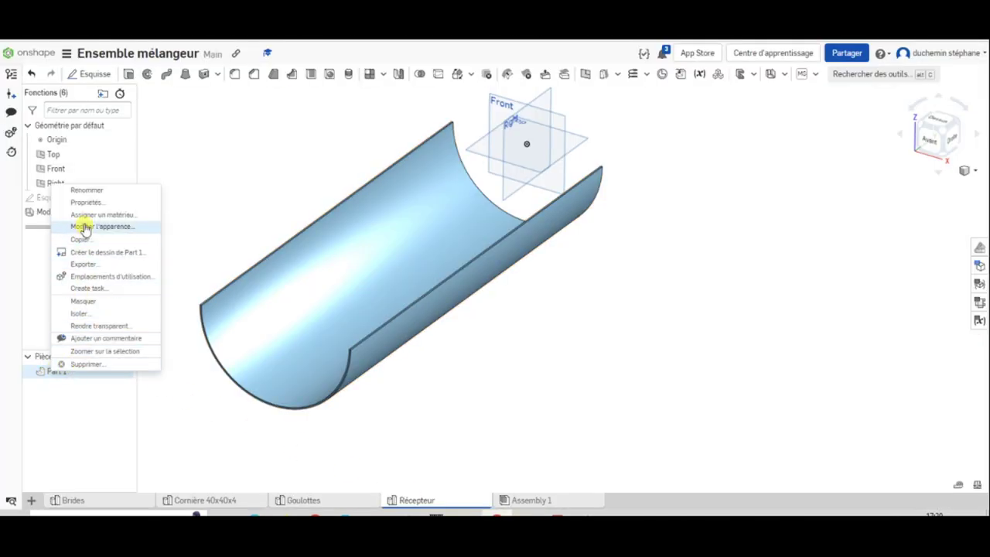
left_click(87, 190)
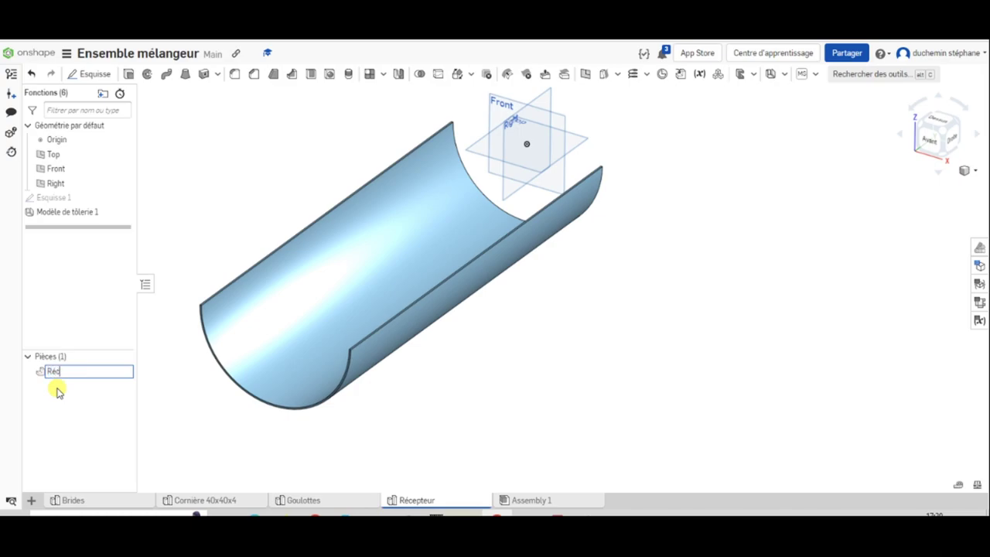
type("Récepteur")
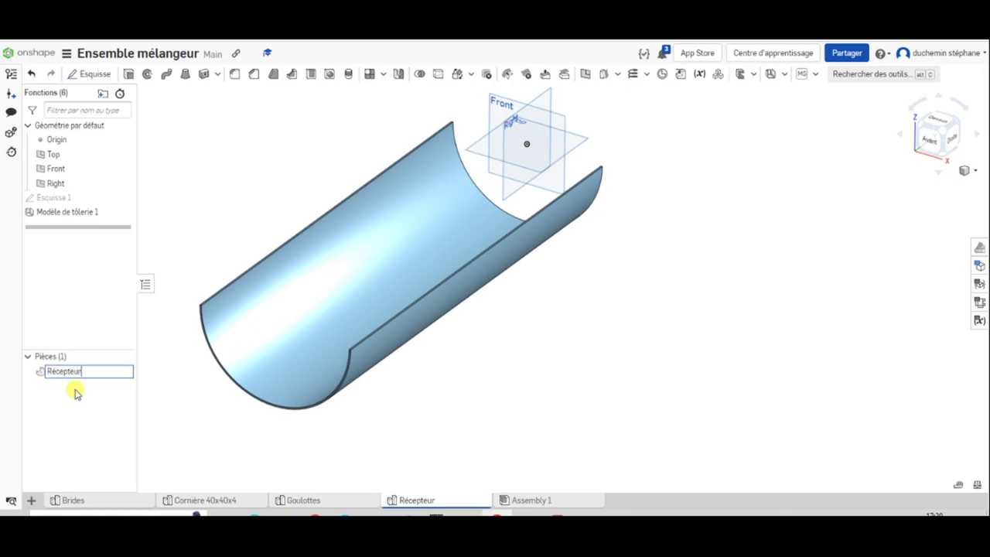
key("Return")
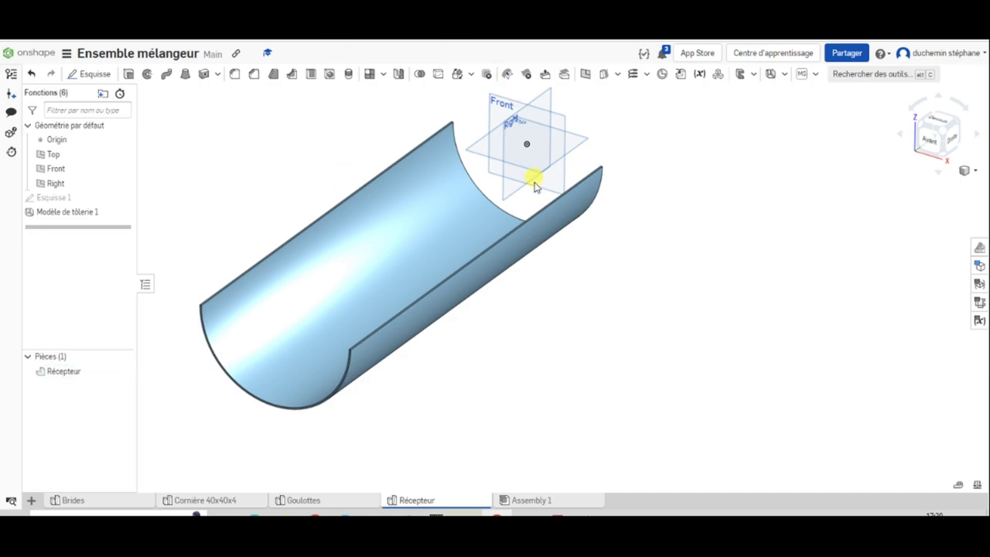
- Examine the mixer's sheets in the PDF viewer through to the overall assembly drawing, and return to the Onshape part studio
left_click(495, 515)
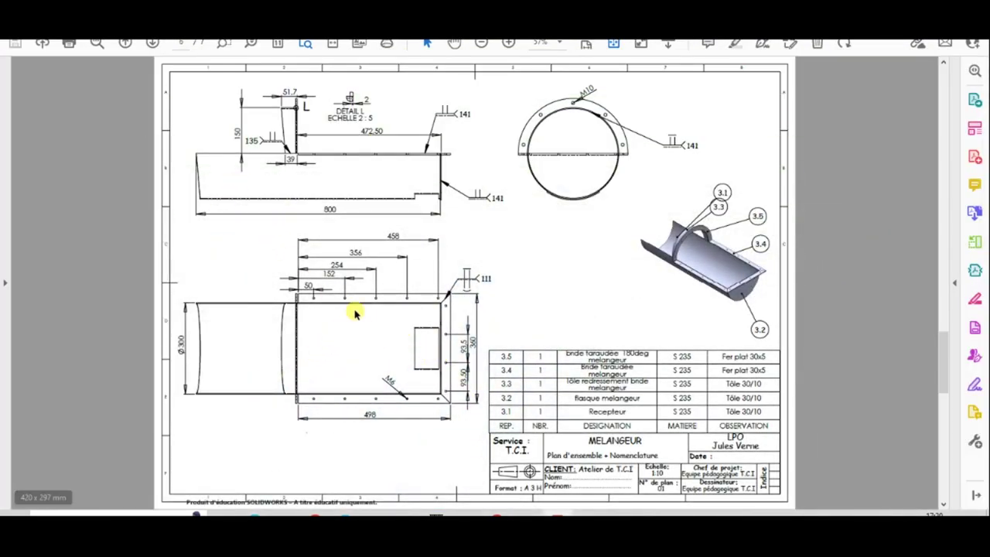
scroll(487, 276, "down", 2)
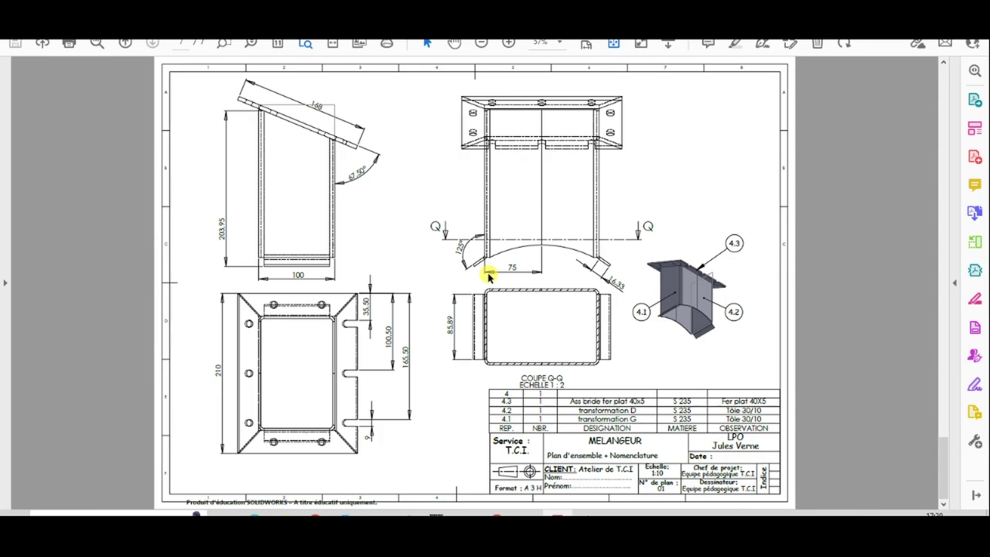
scroll(488, 276, "up", 2)
scroll(488, 276, "up", 5)
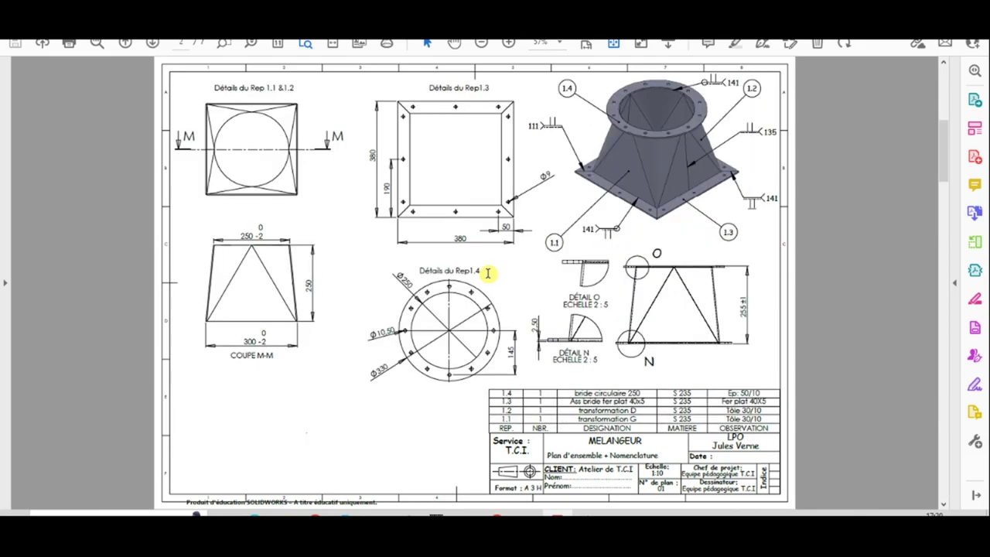
scroll(488, 275, "up", 2)
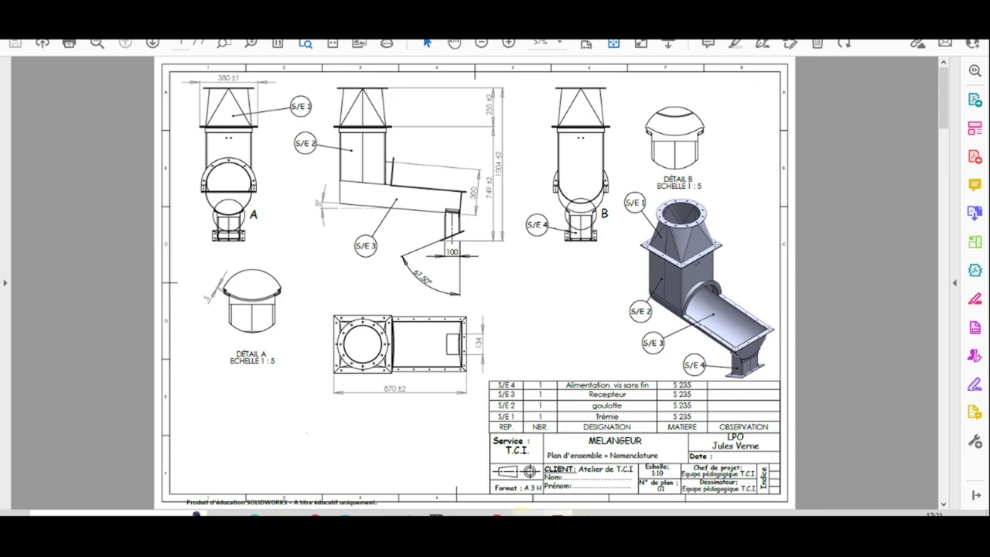
mouse_move(497, 513)
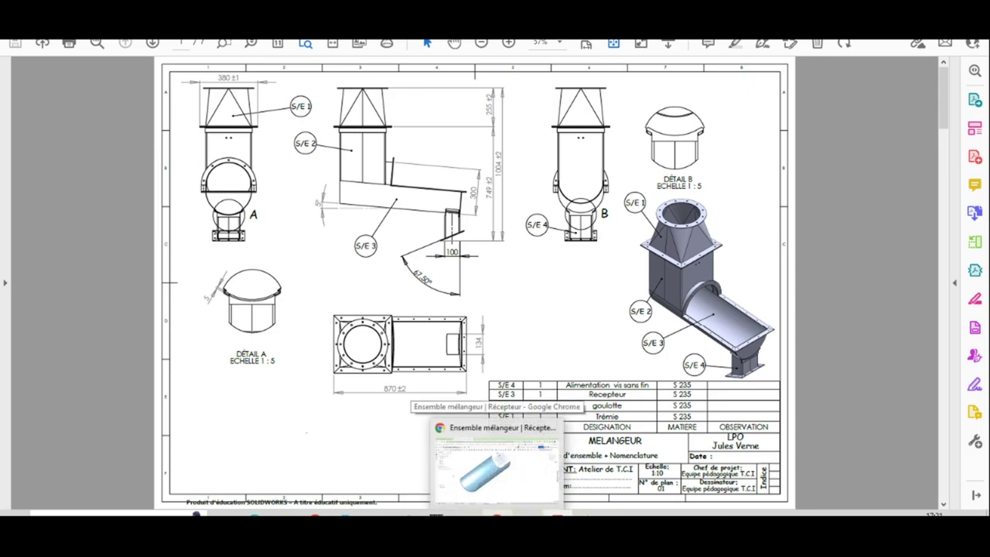
left_click(499, 512)
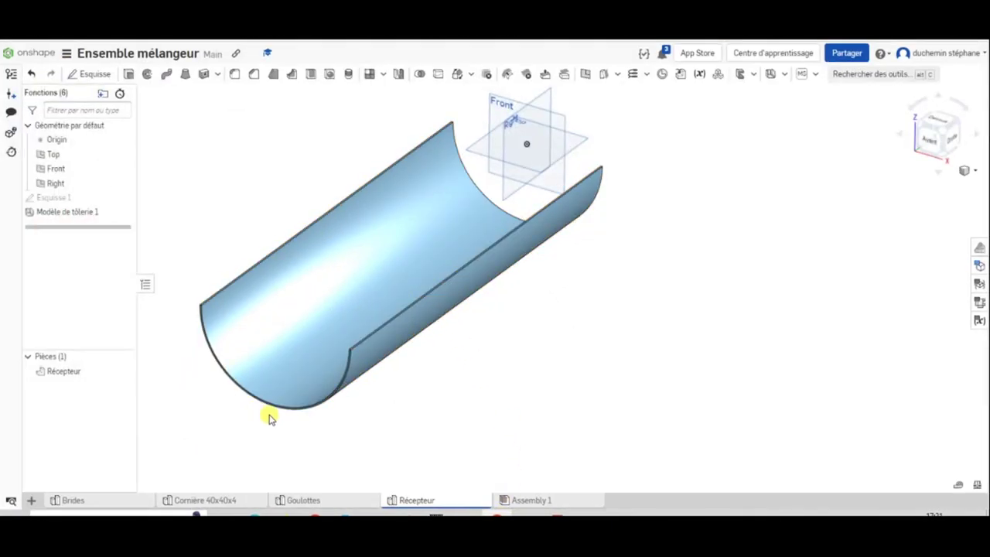
- Start a new sketch on the Right plane, viewed normal to the plane
key("shift+4")
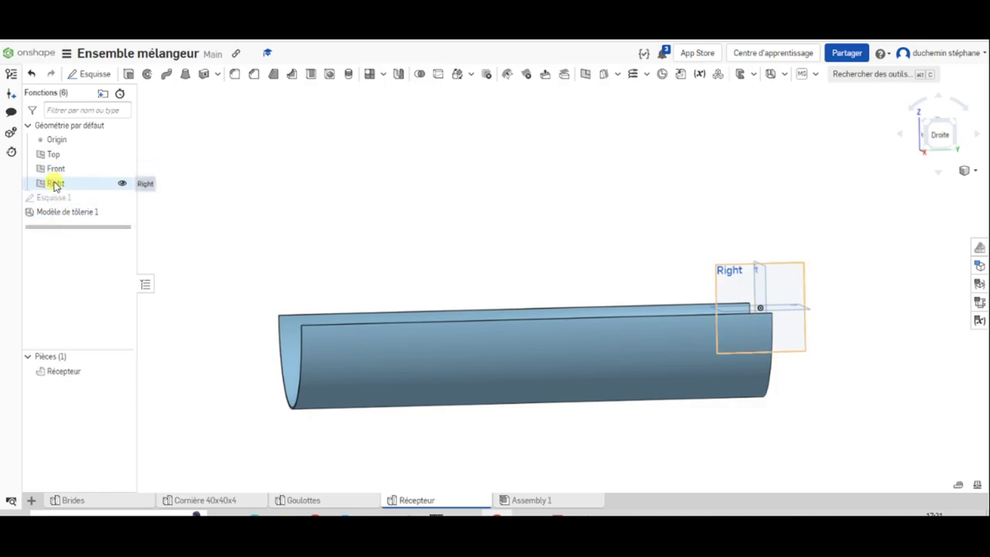
left_click(56, 184)
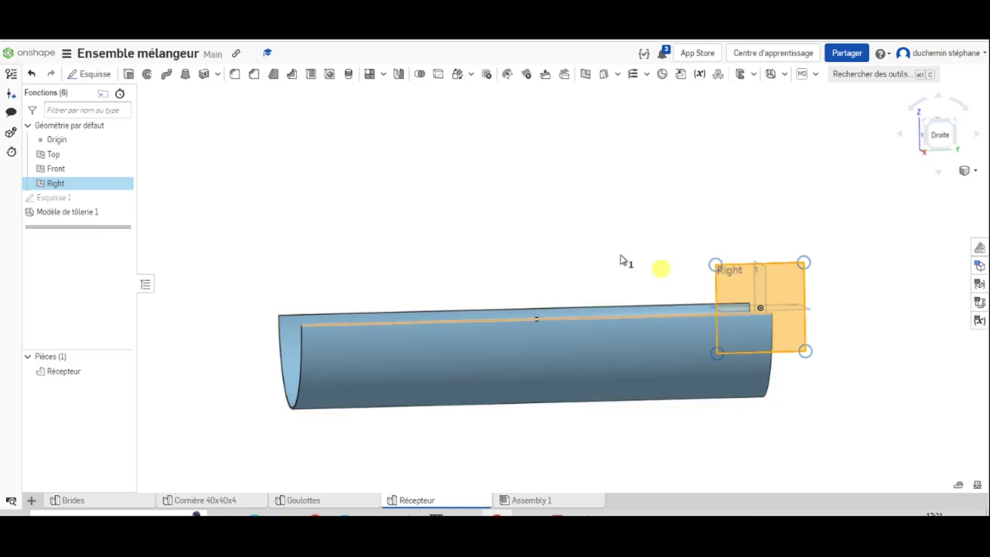
left_click(83, 75)
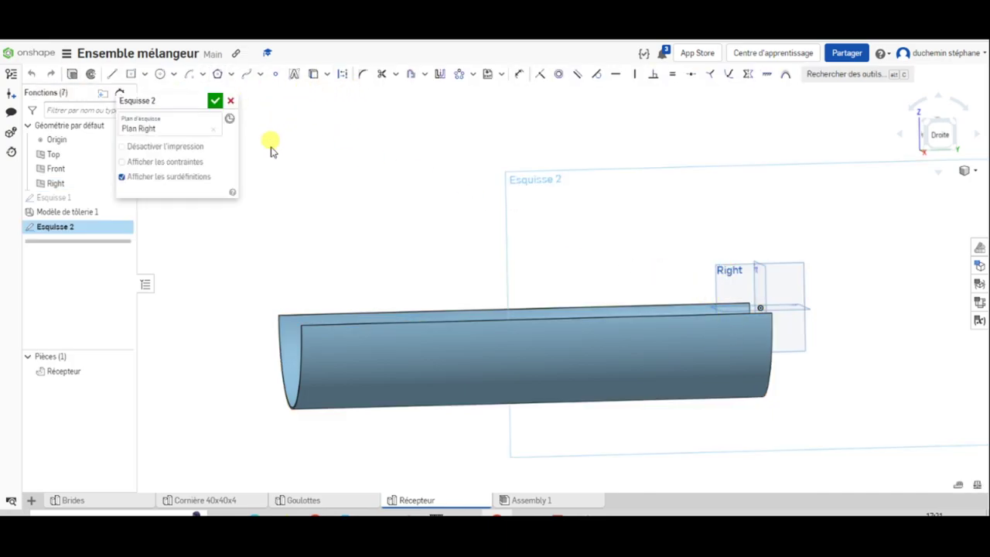
right_click(554, 207)
left_click(619, 300)
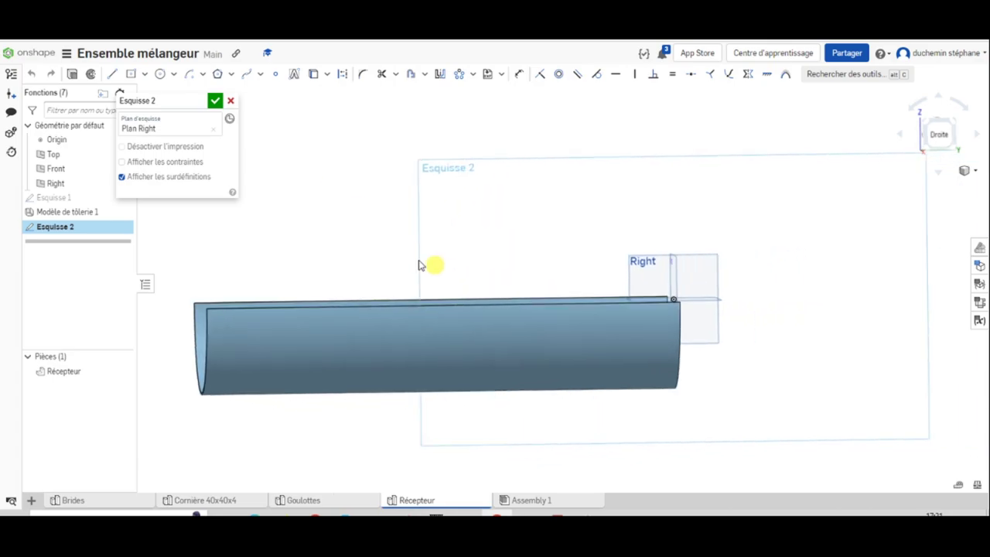
scroll(349, 283, "up", 3)
scroll(343, 270, "down", 5)
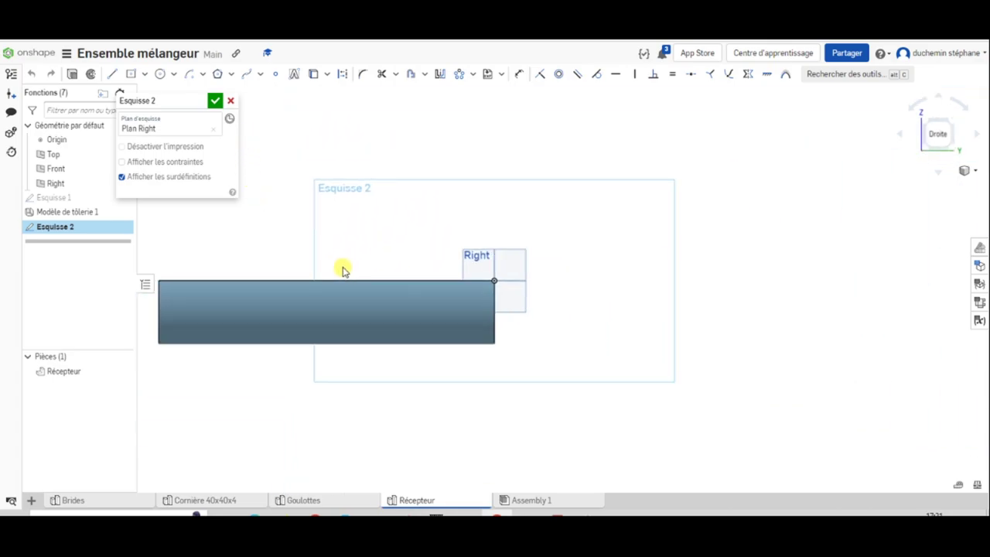
middle_click_drag(353, 250, 497, 236)
- Sketch a slanted line from the upper corner at the receiver's far end down to its lower edge, slightly inside the end
left_click(112, 75)
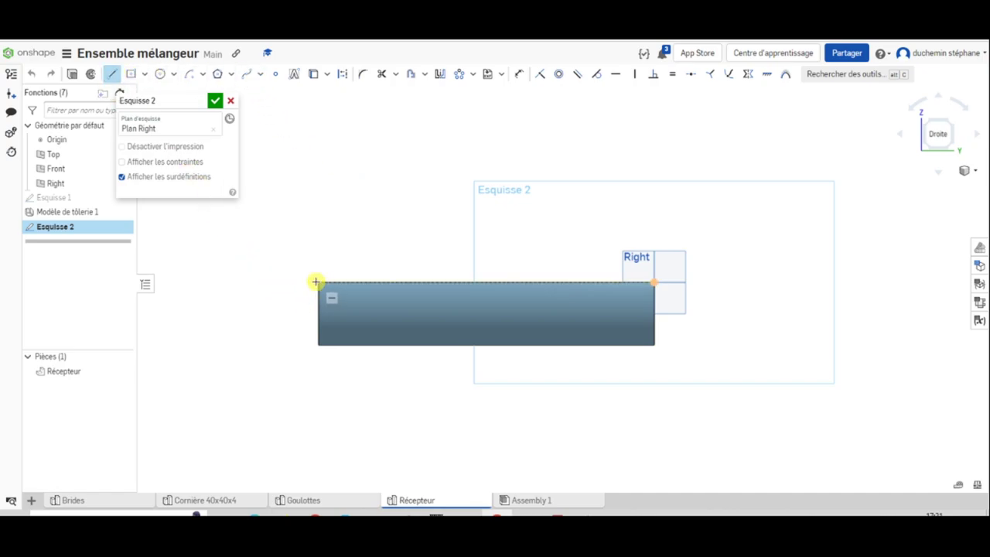
scroll(324, 298, "up", 5)
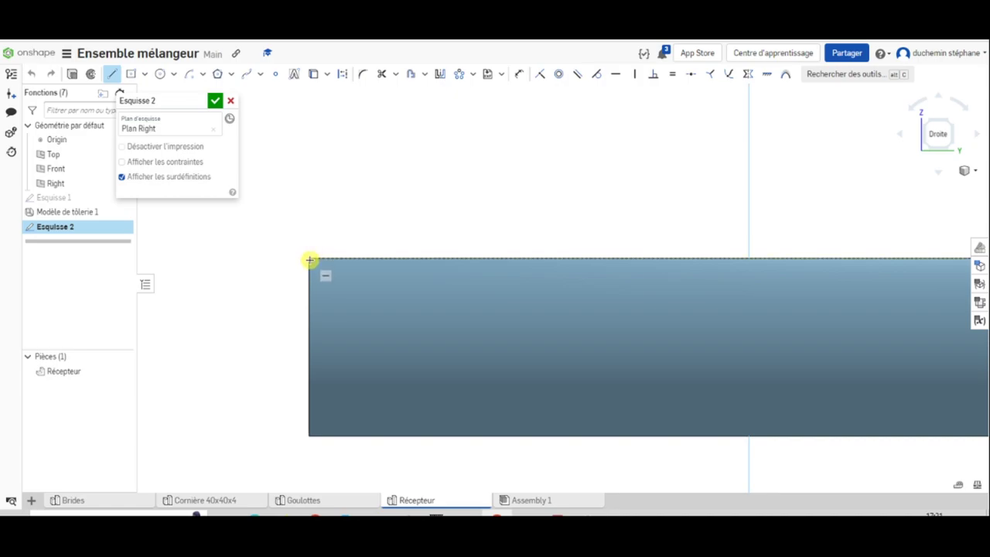
left_click(309, 260)
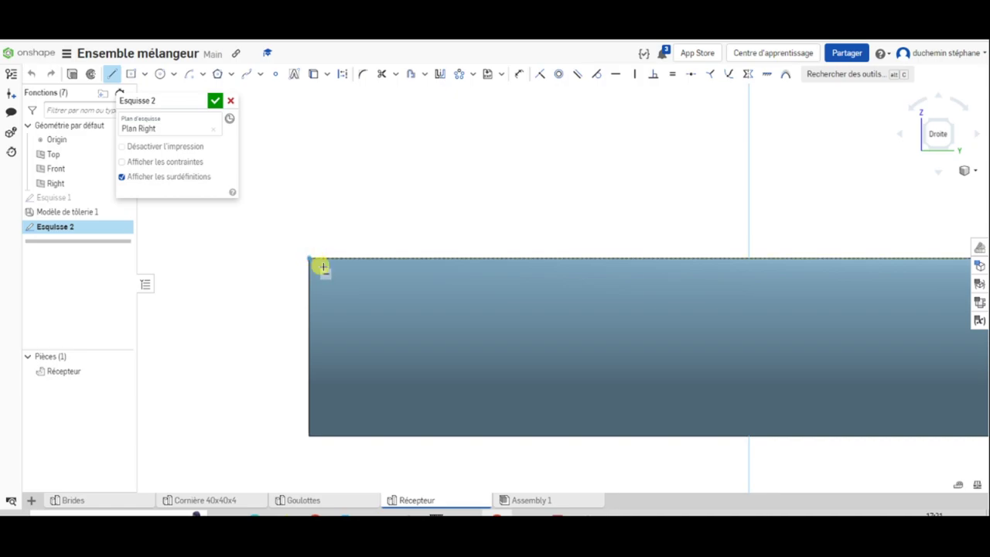
left_click(336, 437)
key("Escape")
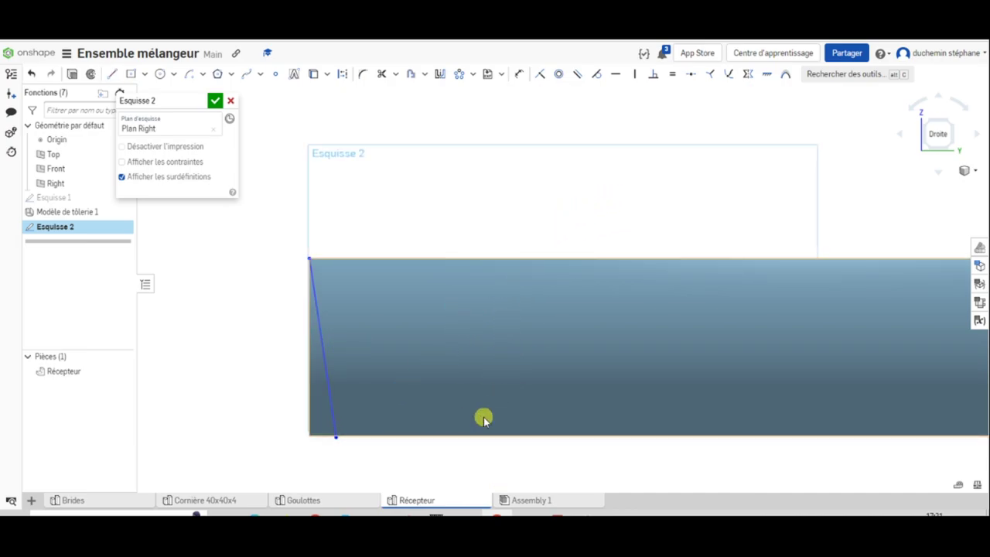
- Pull the slanted line's upper endpoint inward along the top edge, and constrain it coincident with the receiver's end at the upper corner
scroll(433, 325, "up", 2)
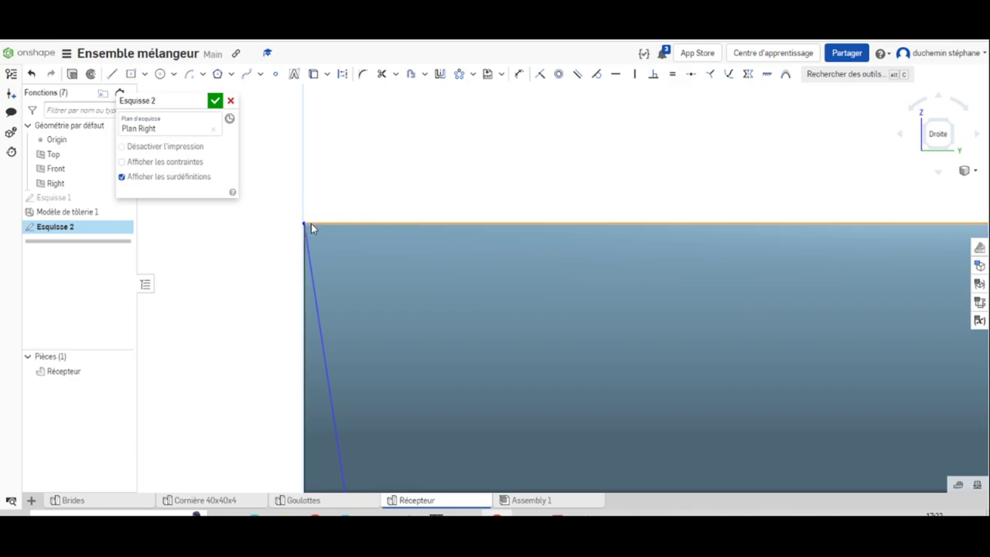
mouse_move(302, 222)
left_mouse_down()
mouse_move(431, 221)
mouse_move(447, 201)
mouse_move(440, 169)
left_mouse_up()
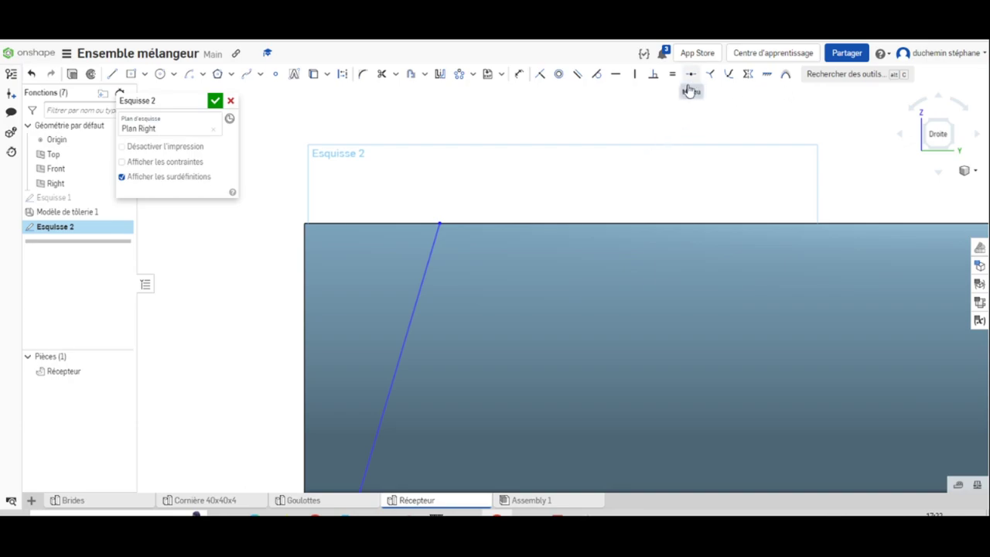
left_click(540, 74)
left_click(439, 222)
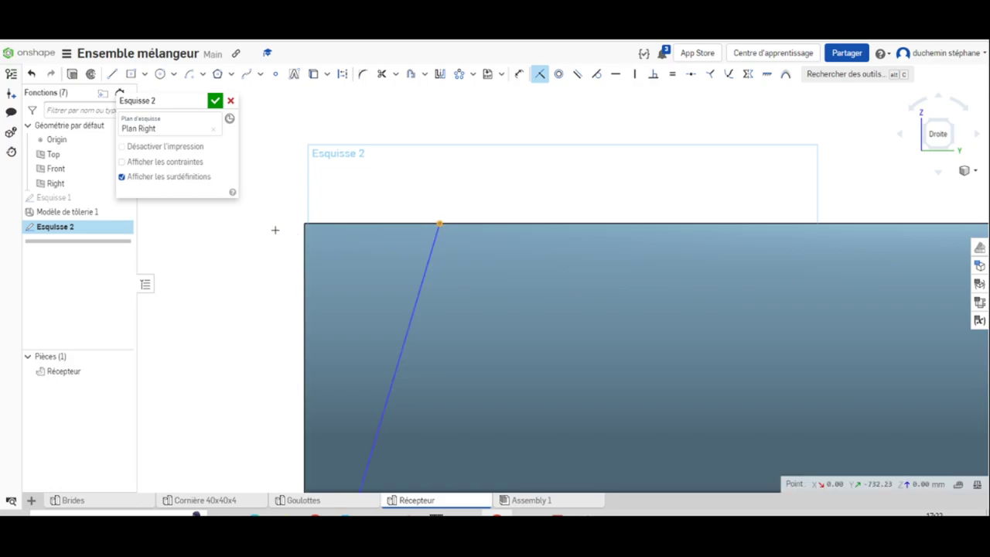
left_click(301, 235)
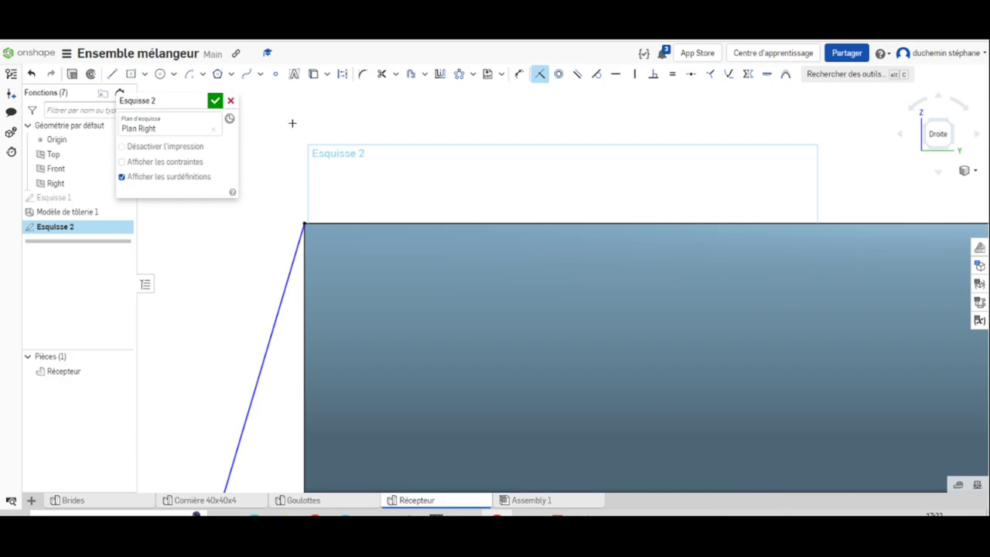
left_click(575, 75)
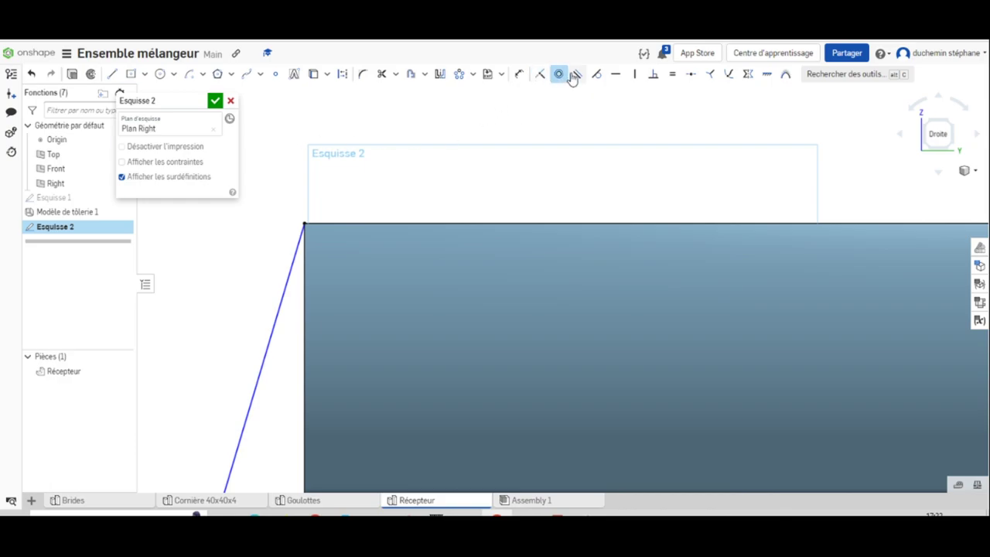
left_click(559, 74)
scroll(256, 340, "up", 3)
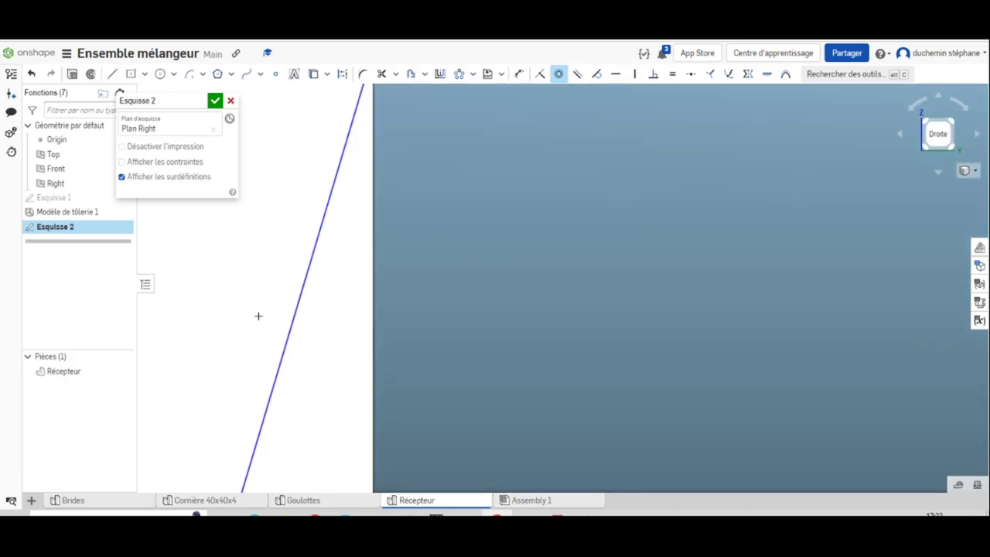
left_click(558, 74)
scroll(314, 389, "down", 2)
scroll(309, 398, "down", 3)
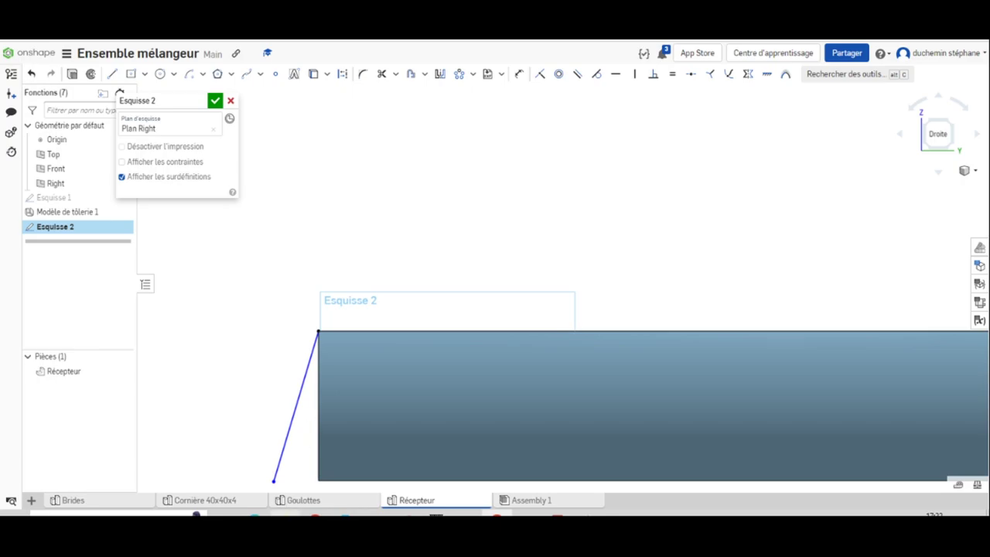
- Move the slanted line's lower endpoint inward so that it ends just below the receiver's lower edge
mouse_move(274, 485)
left_mouse_down()
mouse_move(379, 478)
mouse_move(387, 486)
mouse_move(386, 477)
mouse_move(384, 486)
left_mouse_up()
left_click(540, 75)
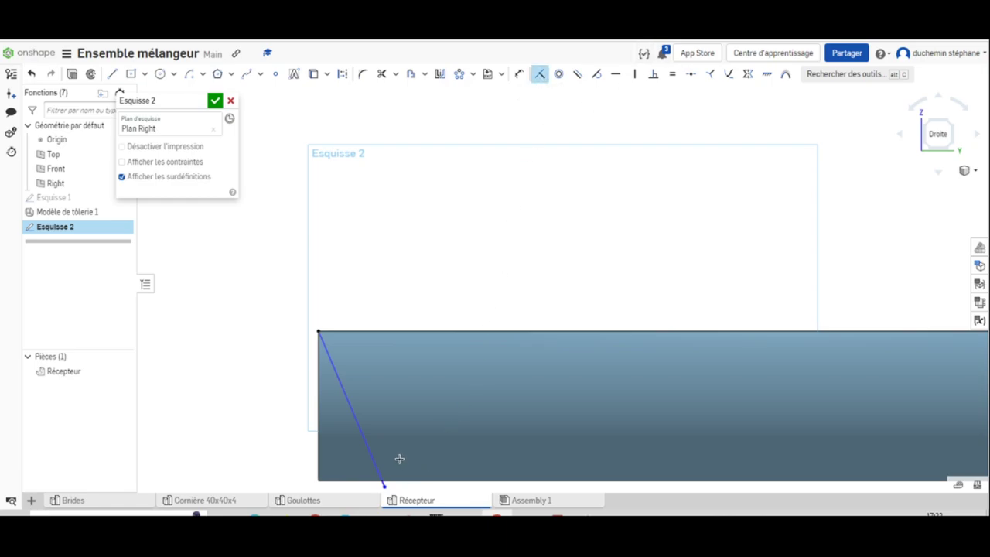
middle_click_drag(402, 426, 380, 283)
scroll(375, 298, "up", 3)
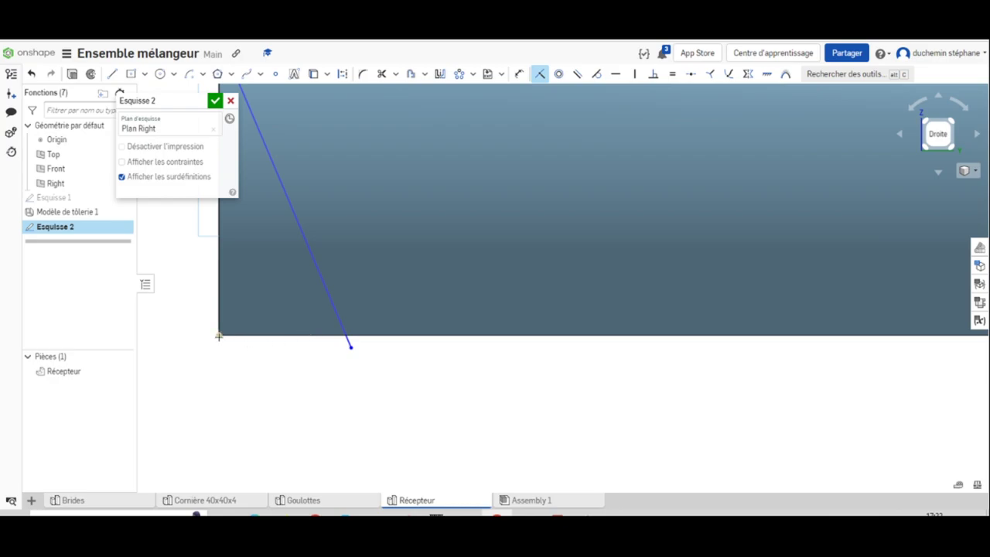
key("Escape")
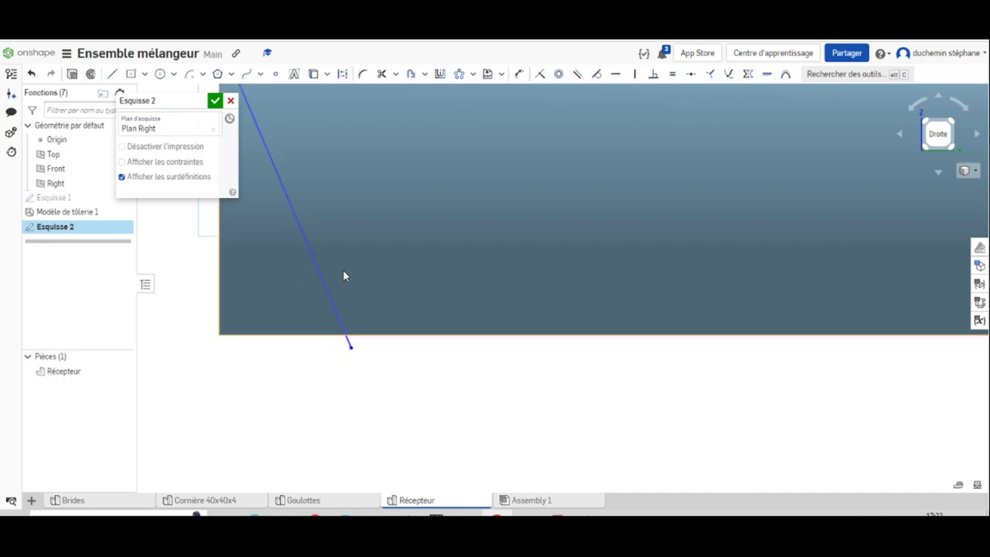
- Dimension the angle between the receiver's vertical end edge and the slanted line at 5°
left_click(518, 74)
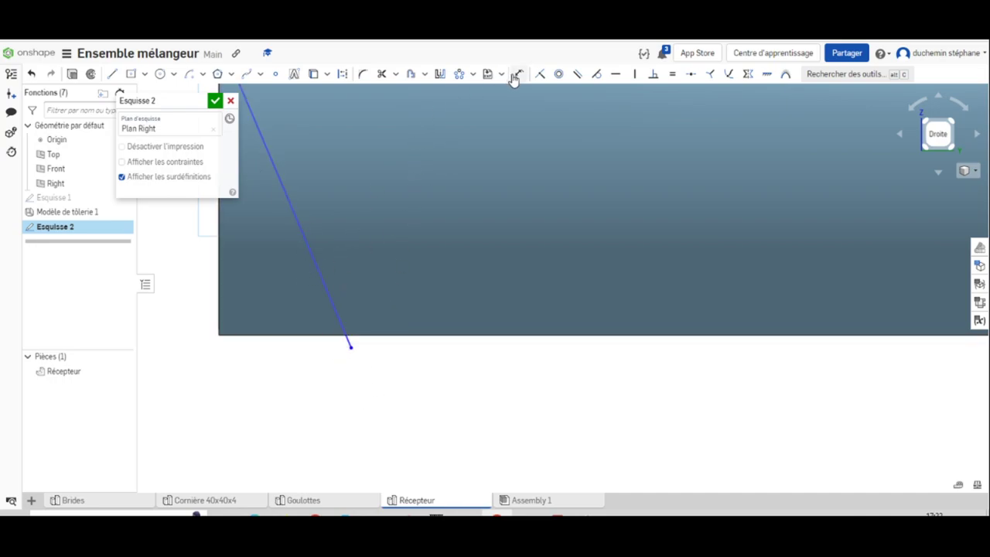
left_click(219, 280)
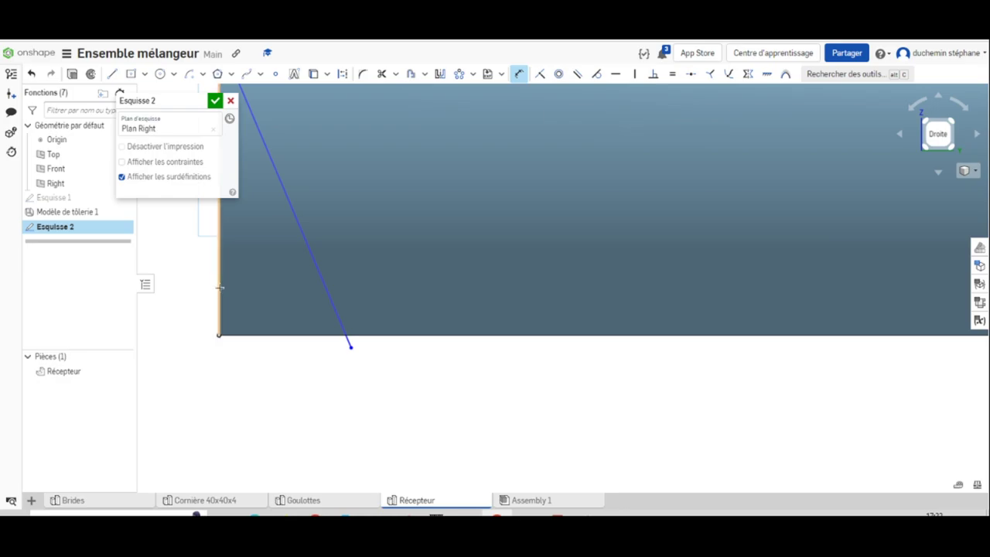
left_click(315, 265)
left_click(290, 394)
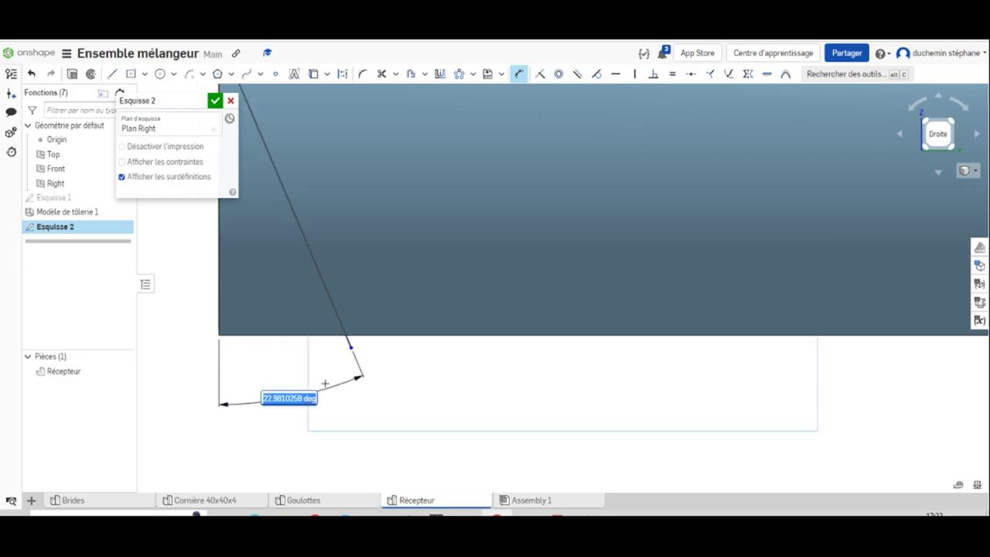
type("5")
key("Return")
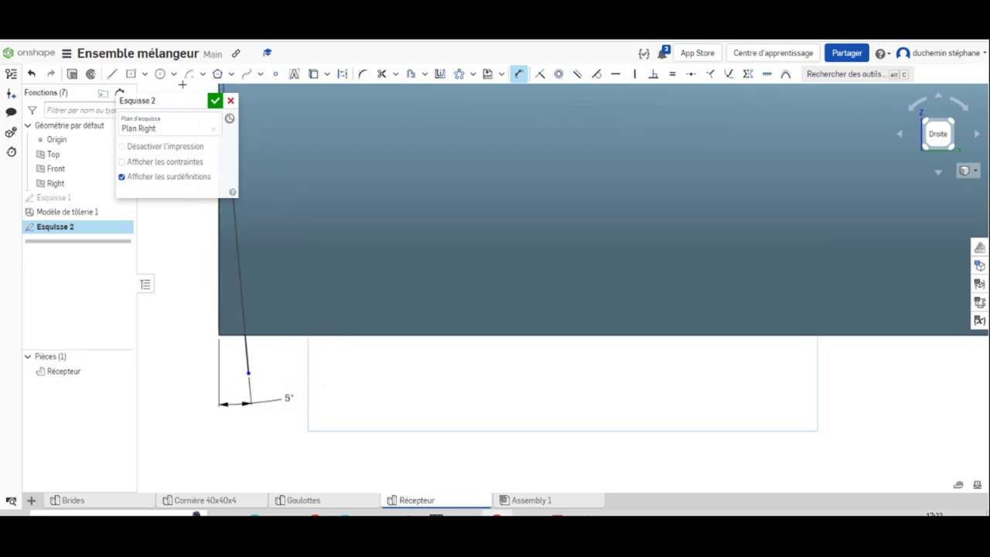
- Start an Extrude from the sketch as a removal, symmetric and through all (À travers tous)
left_click(72, 77)
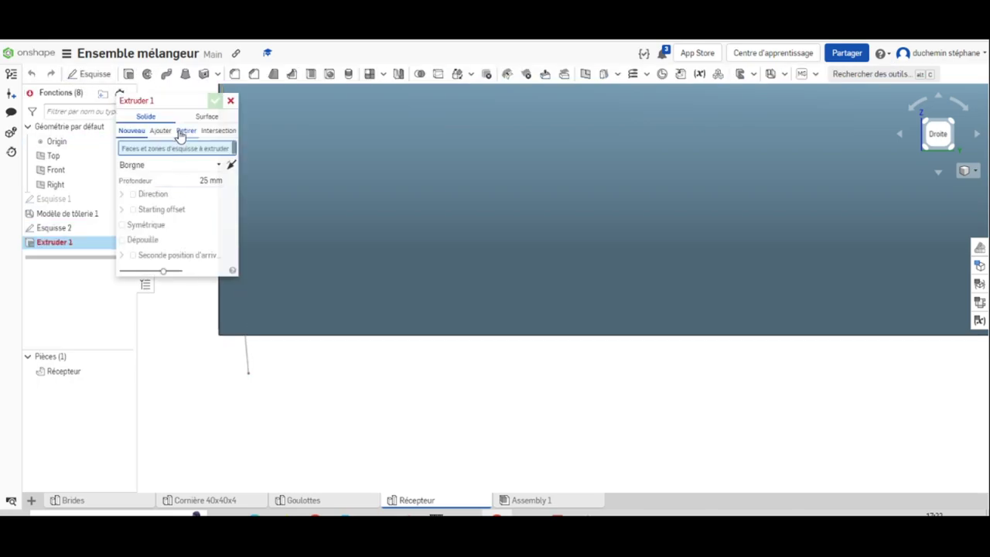
left_click(183, 132)
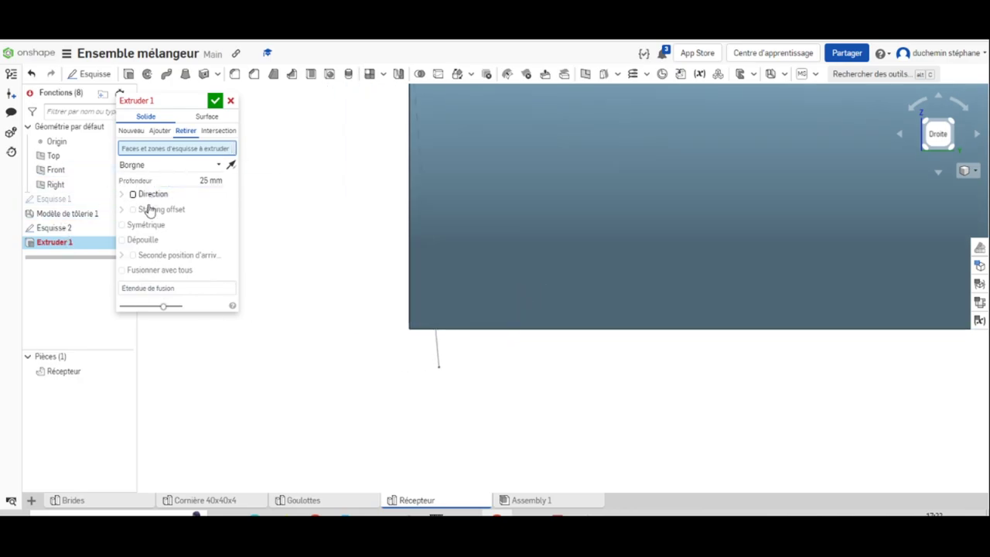
left_click(123, 225)
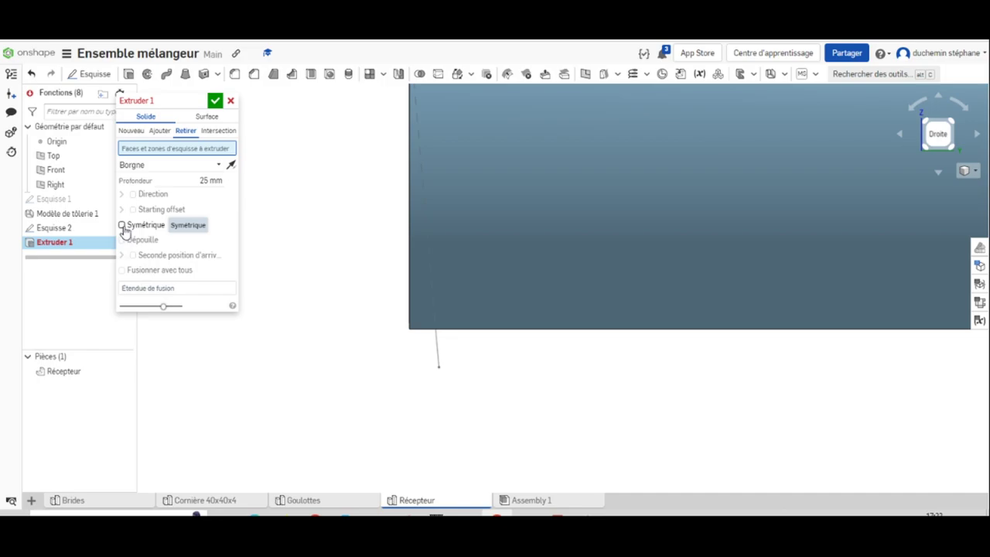
left_click(159, 166)
left_click(157, 257)
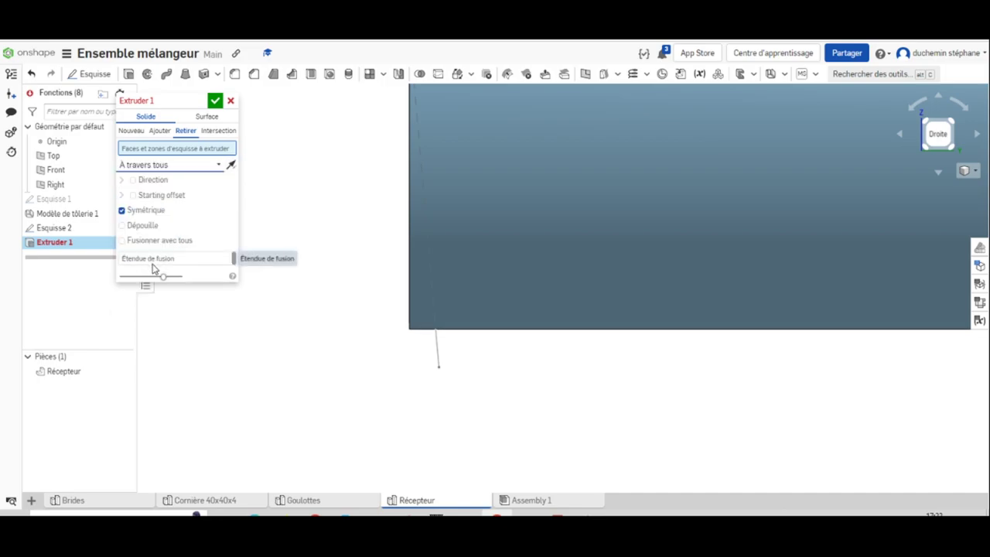
right_click(377, 285)
left_click(368, 237)
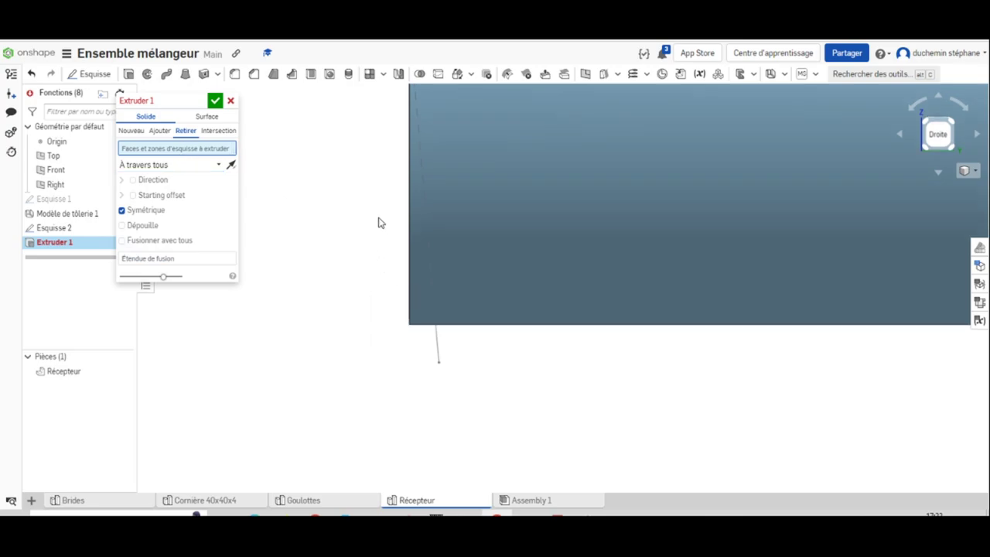
scroll(389, 214, "down", 2)
middle_click_drag(387, 214, 431, 286)
right_click_drag(325, 231, 462, 206)
right_click_drag(378, 148, 356, 168)
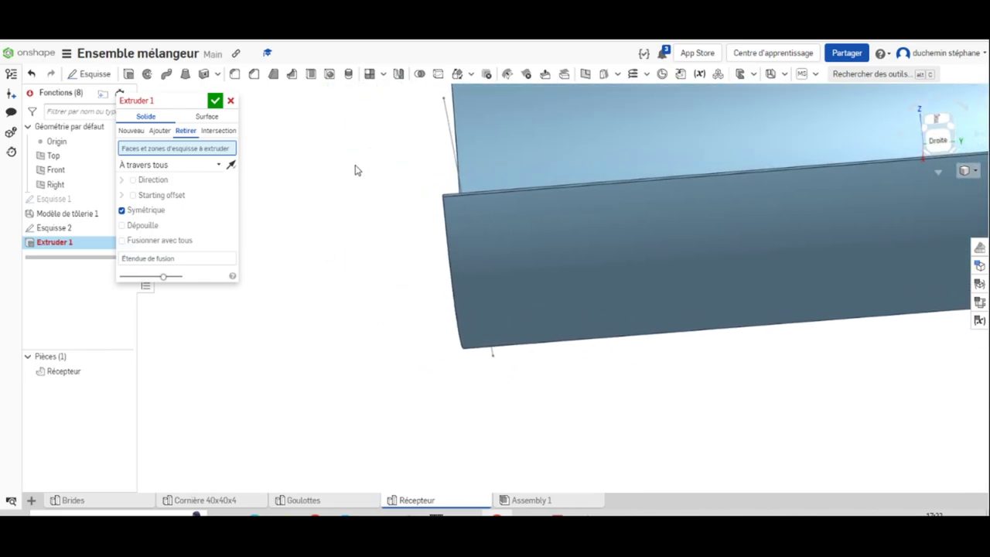
- Set the cut's merge scope to the Récepteur part, without a custom direction, and leave the extrude without a profile
left_click(133, 180)
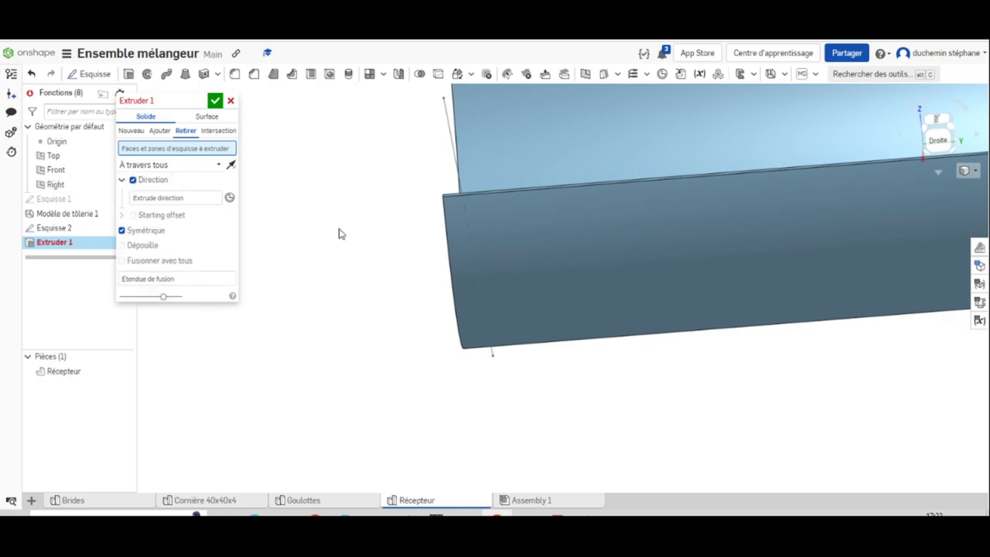
right_click_drag(361, 240, 430, 230)
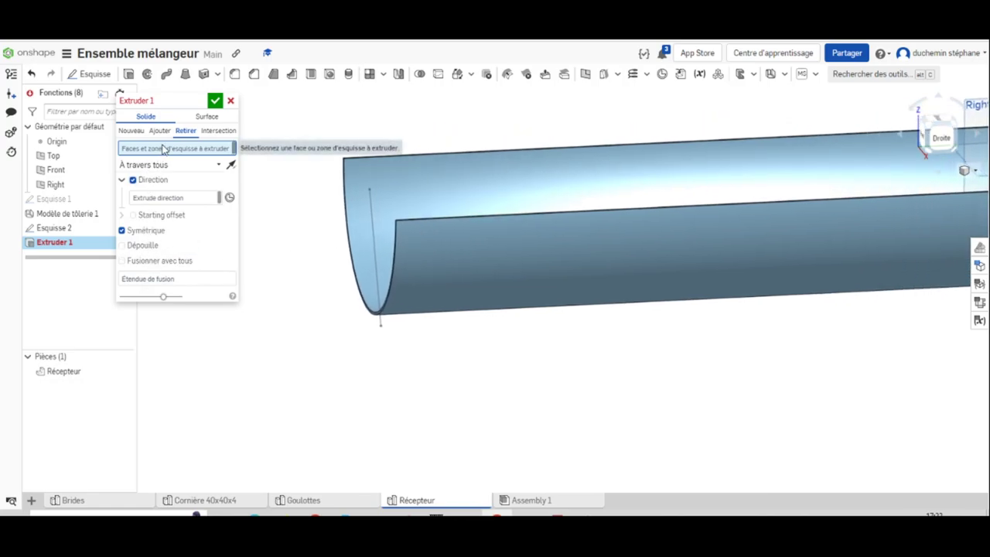
left_click(149, 280)
left_click(70, 373)
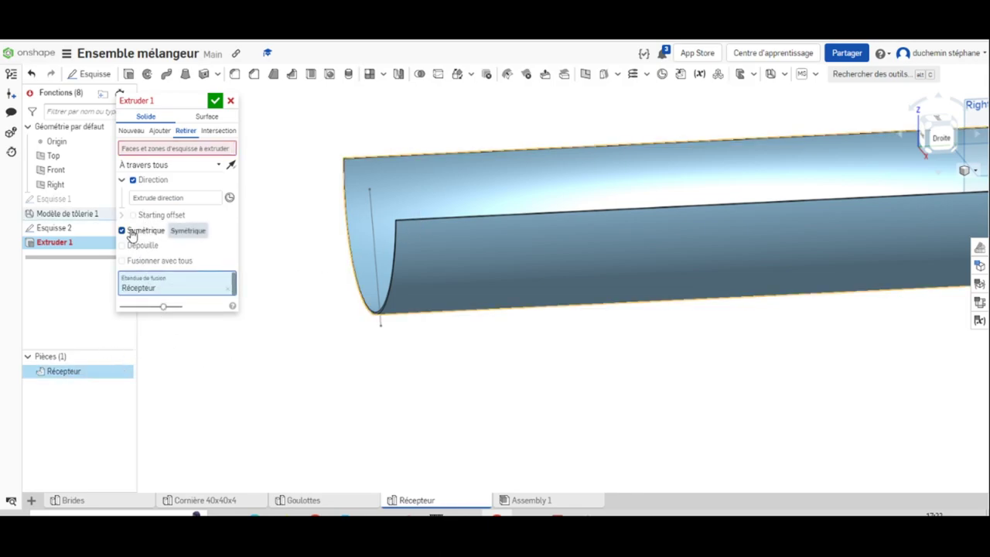
left_click(132, 179)
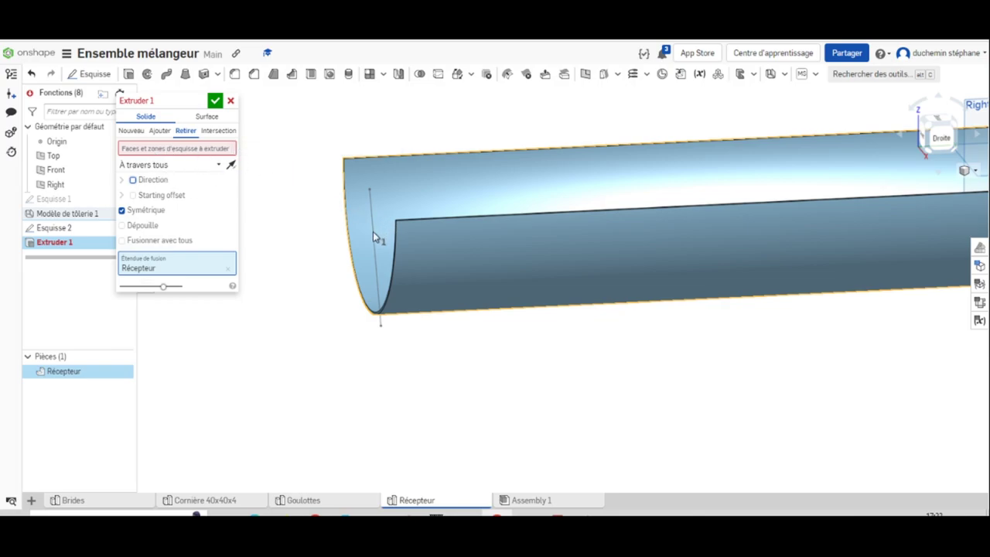
left_click(153, 150)
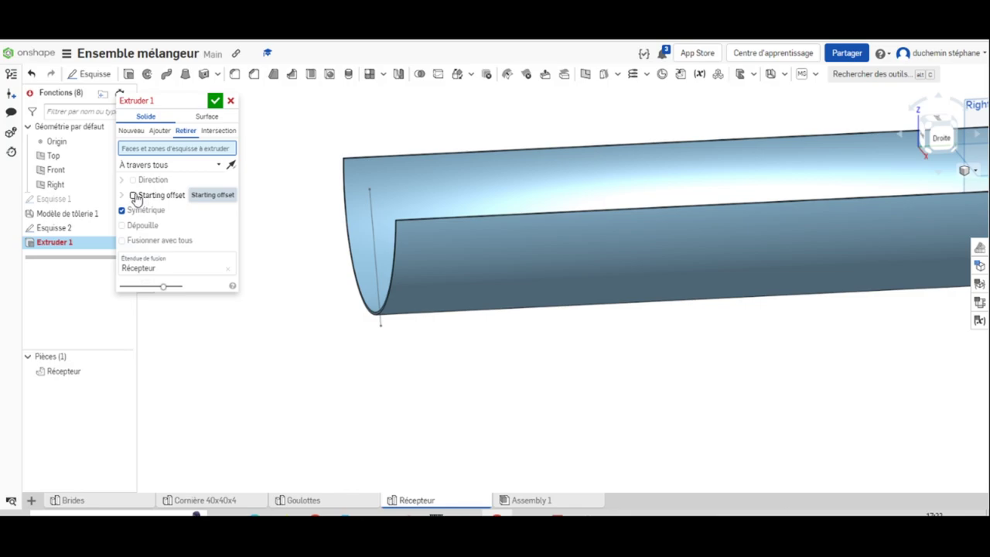
left_click(231, 101)
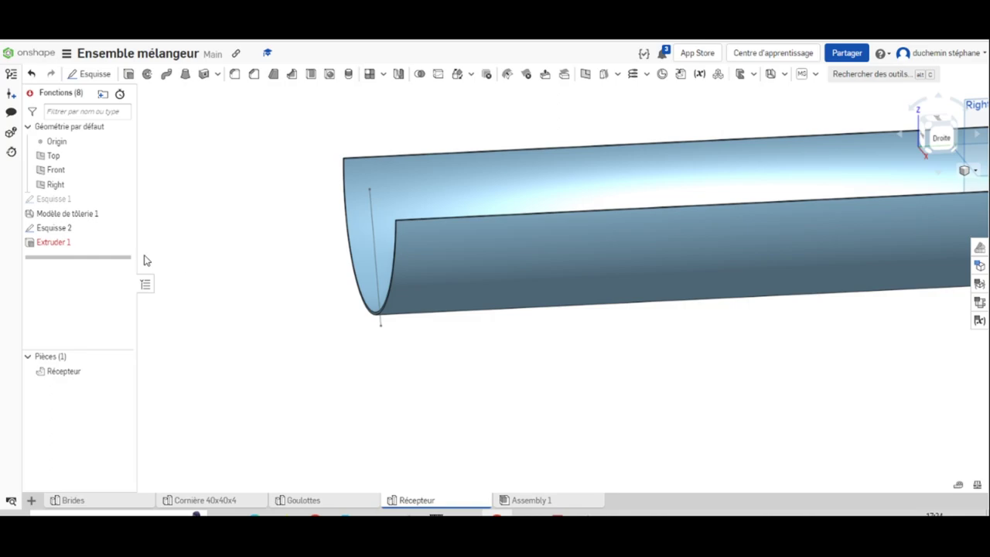
- Edit Esquisse 2 to close the profile with a vertical line from the upper corner and a short line to the slanted line's lower end
right_click(48, 230)
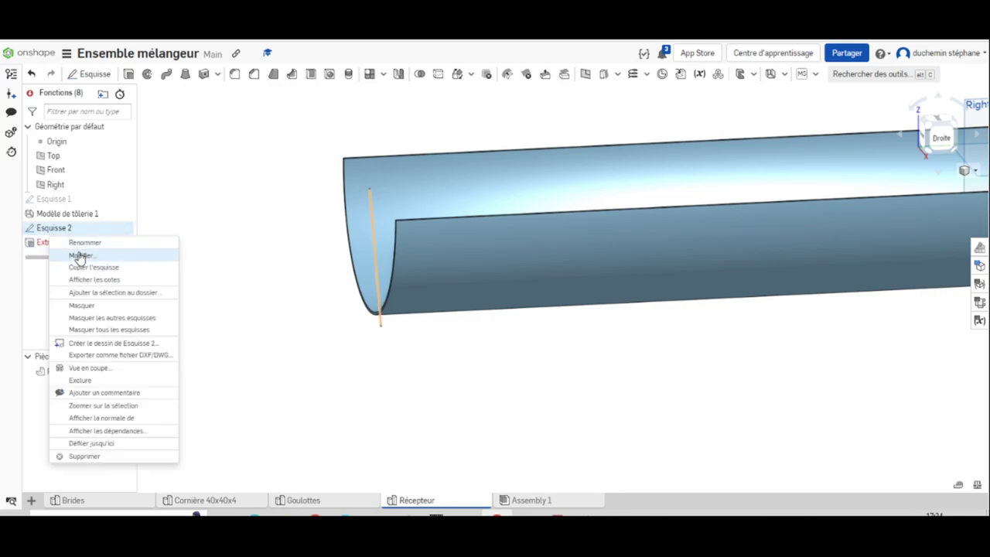
left_click(80, 257)
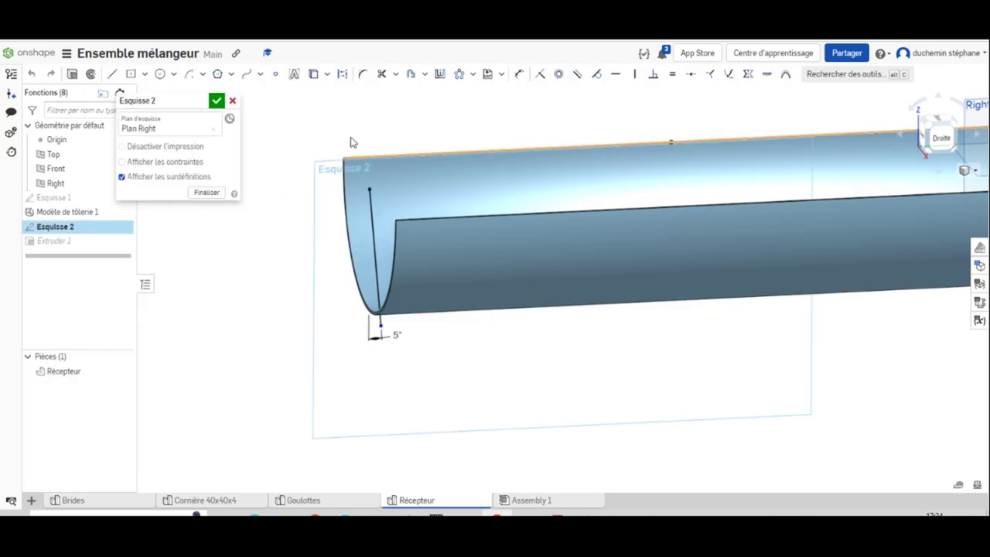
right_click(314, 188)
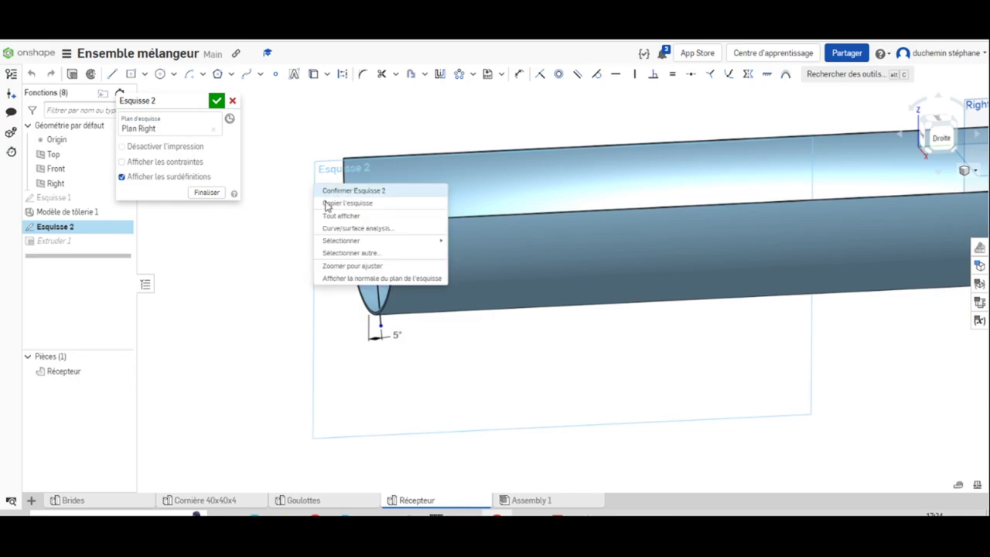
left_click(343, 280)
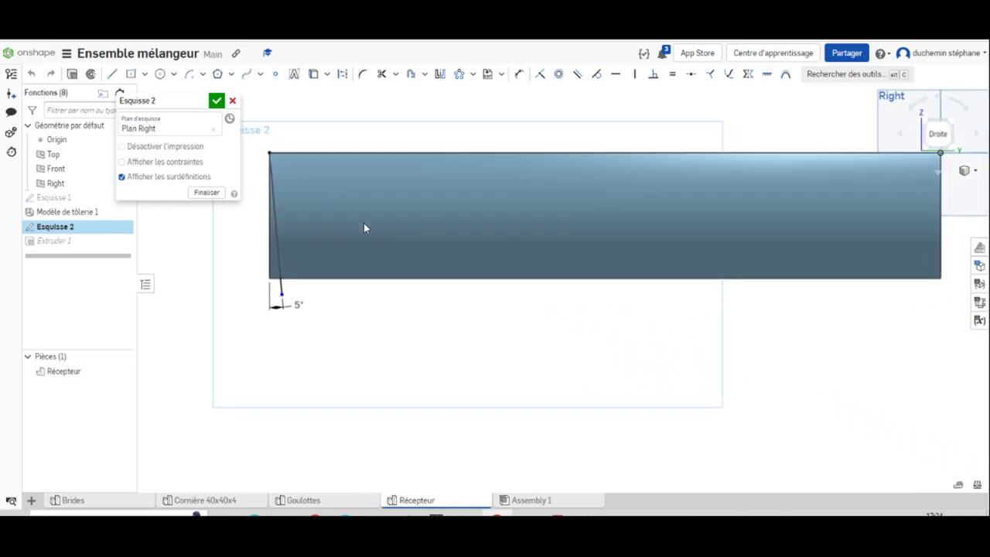
left_click(113, 73)
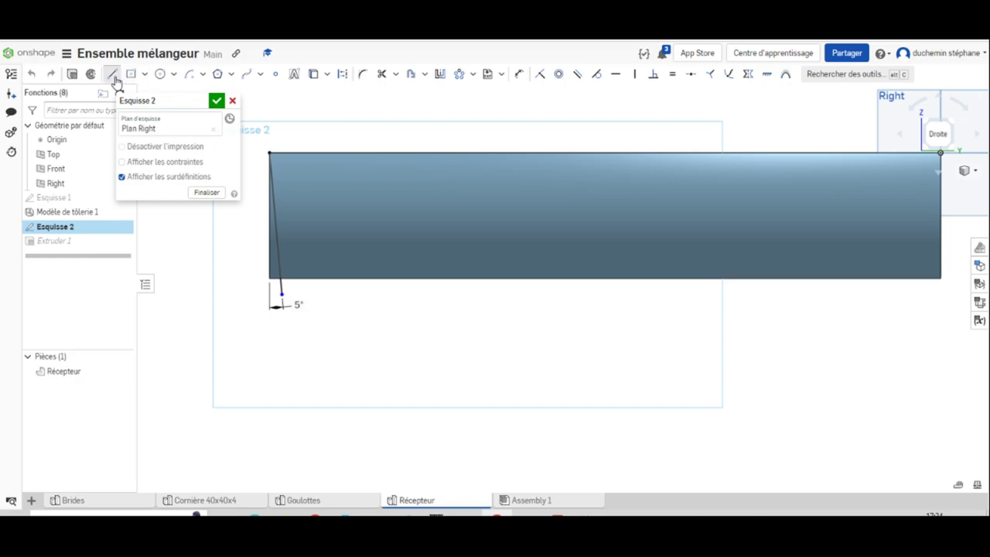
left_click(269, 152)
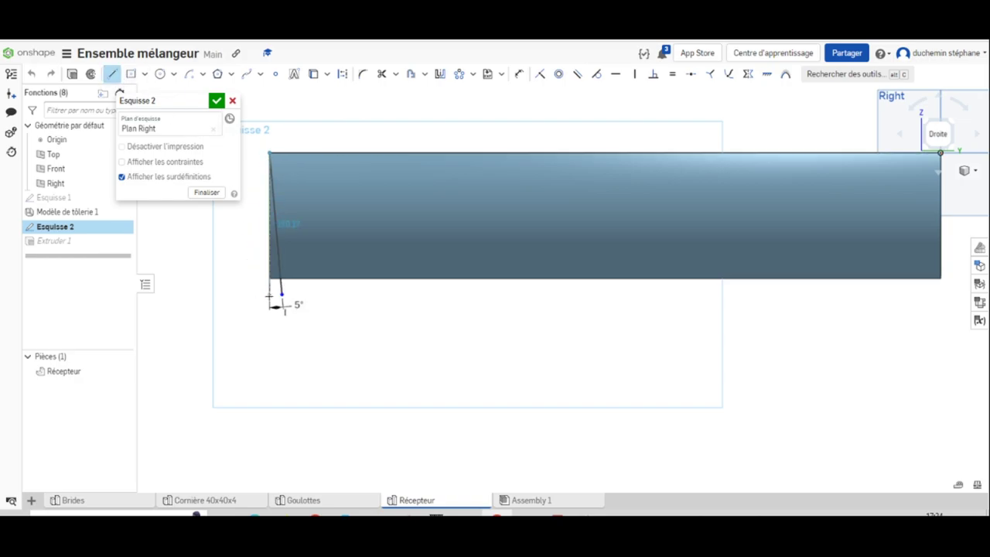
left_click(275, 292)
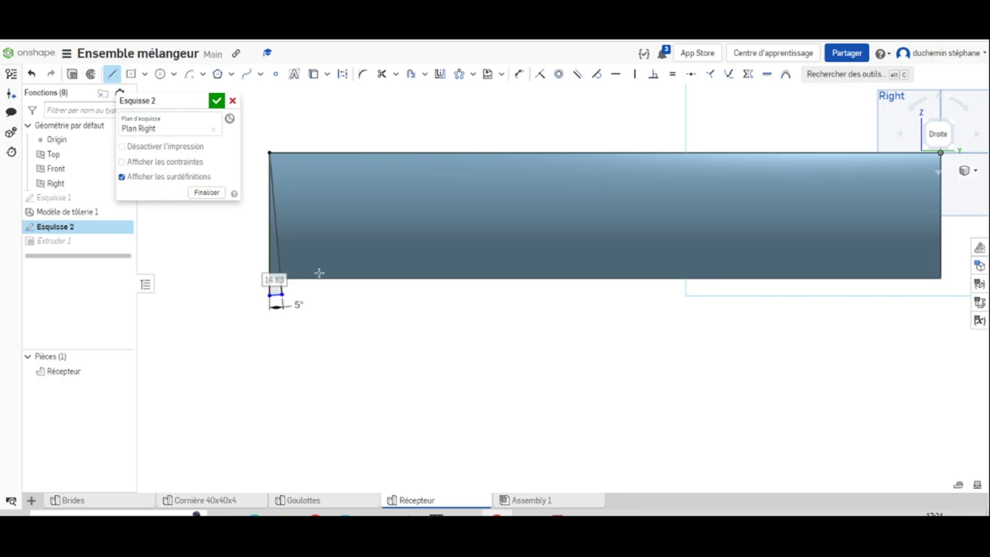
key("Escape")
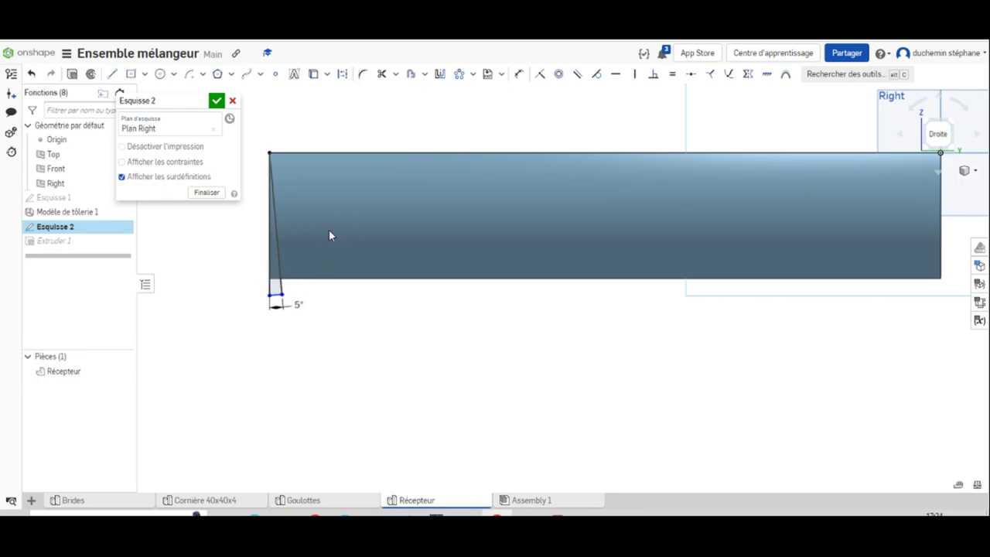
left_click(217, 103)
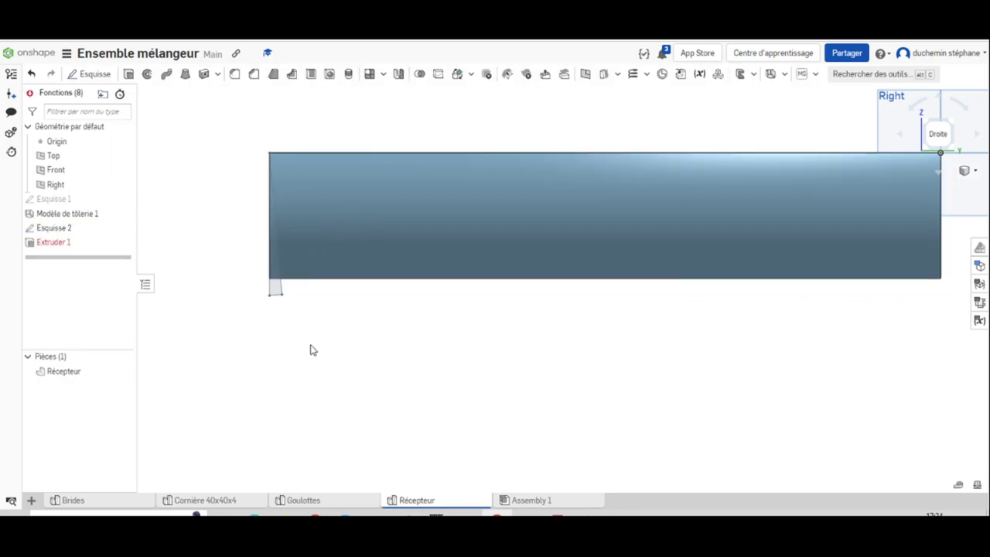
- Edit Extruder 1 to use the closed face of Esquisse 2 as its profile, cutting the receiver's end at a slant
right_click(54, 242)
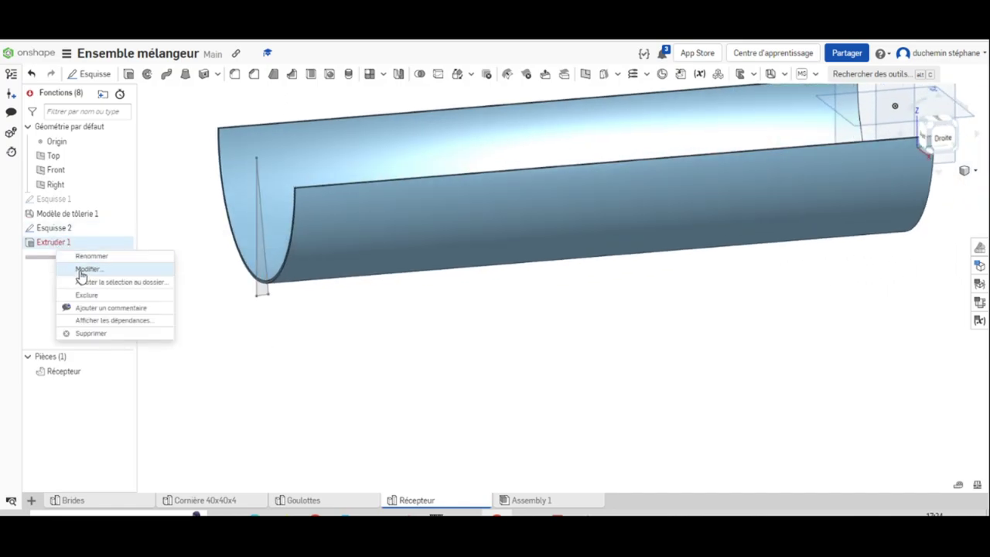
left_click(85, 269)
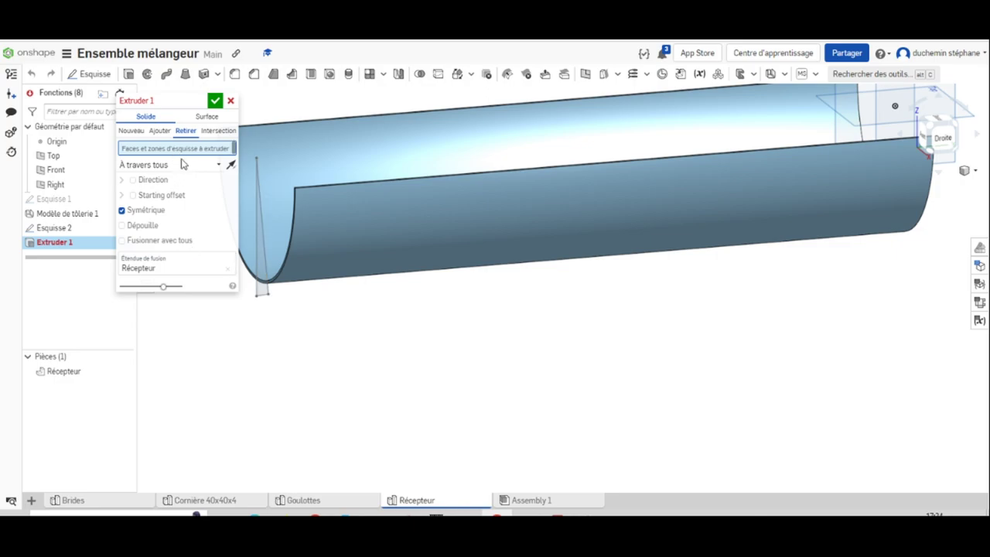
left_click(266, 295)
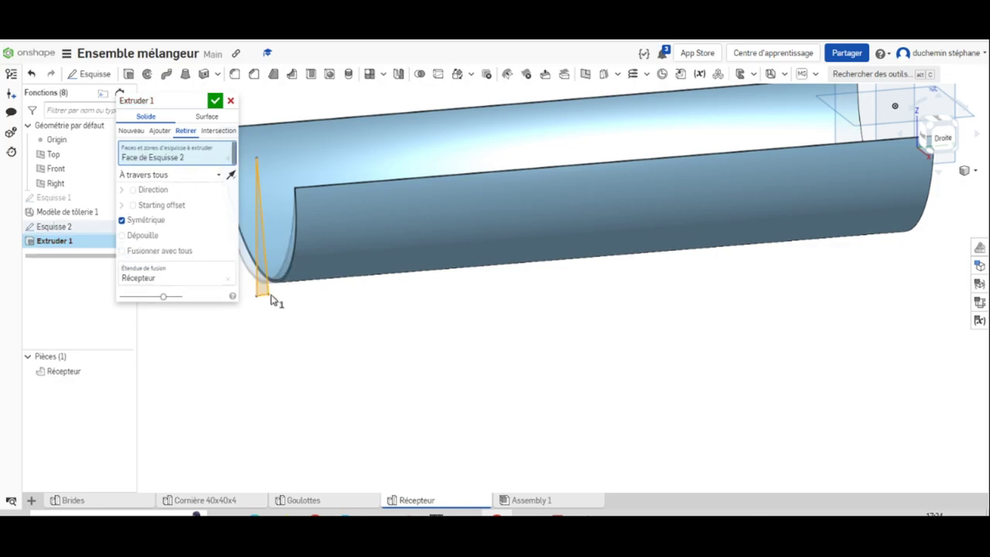
mouse_move(400, 349)
right_mouse_down()
mouse_move(487, 358)
mouse_move(404, 362)
right_mouse_up()
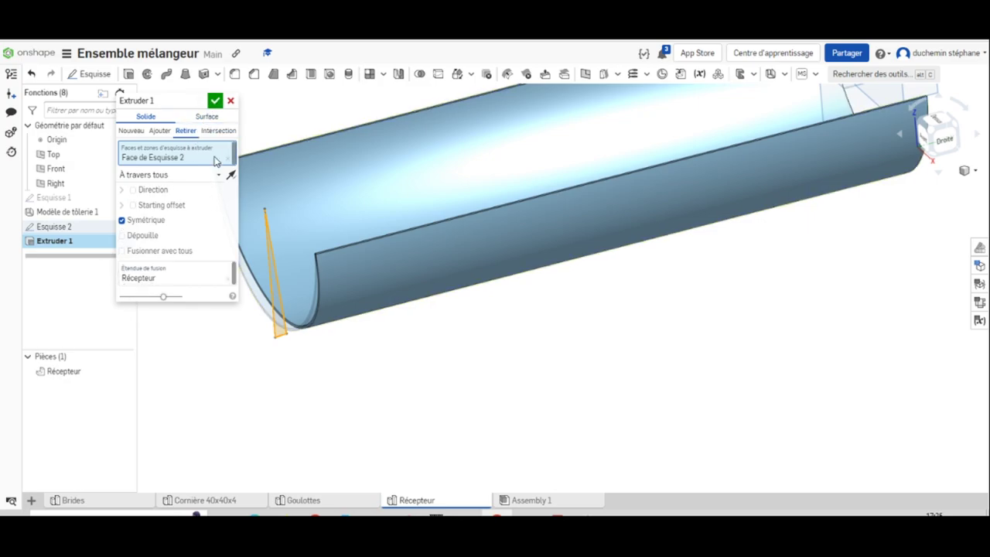
left_click(215, 100)
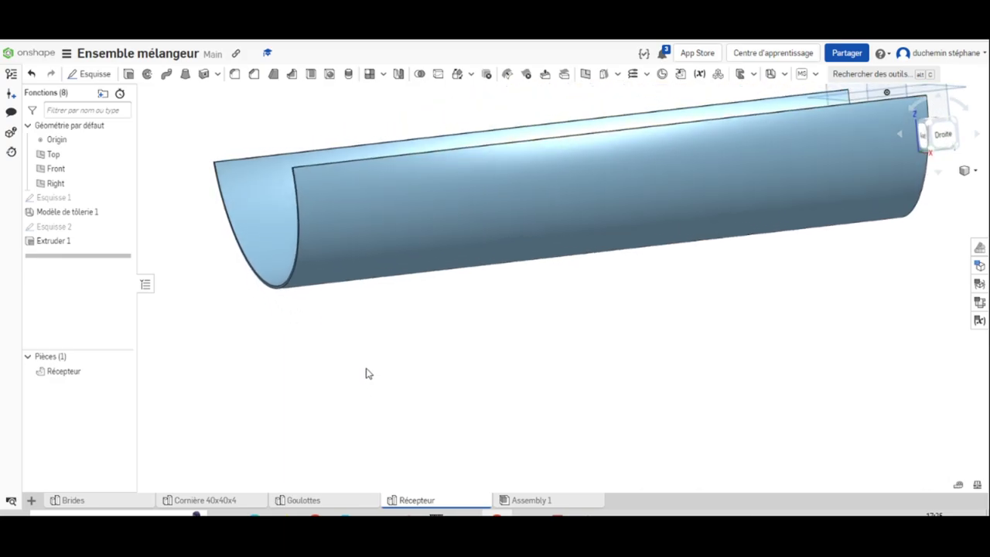
- Look over the receiver's slanted end and switch to the PDF viewer with the mixer's overall assembly drawing
scroll(670, 358, "up", 3)
scroll(688, 307, "down", 6)
middle_click_drag(687, 307, 538, 313)
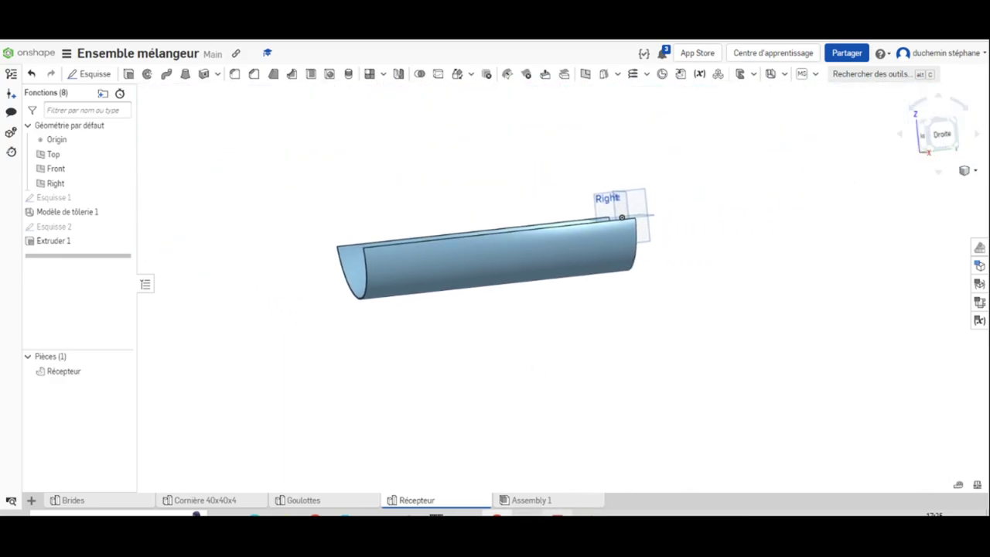
left_click(498, 515)
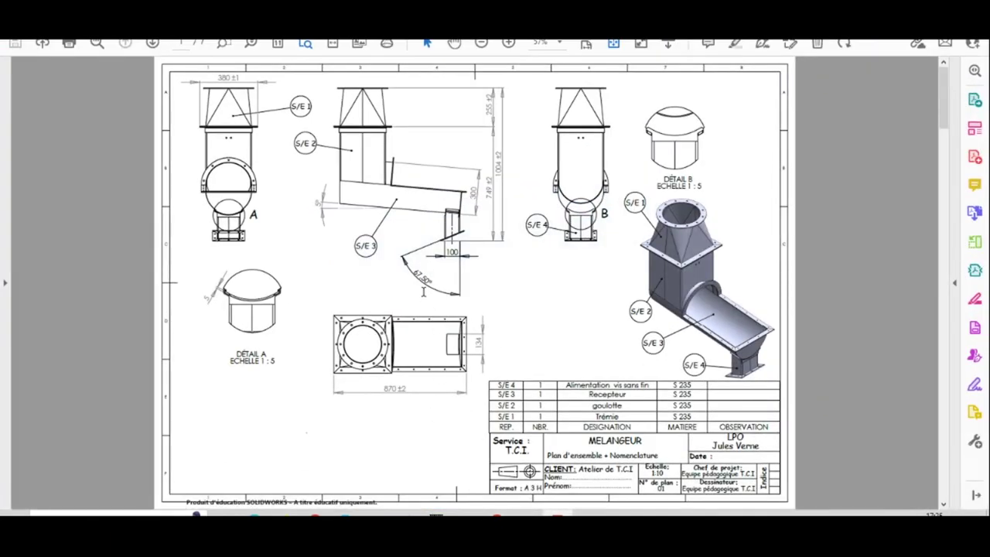
- Look through the PDF drawings to the receiver's subassembly page with the flange dimensions, and return to the Onshape model
scroll(401, 258, "down", 3)
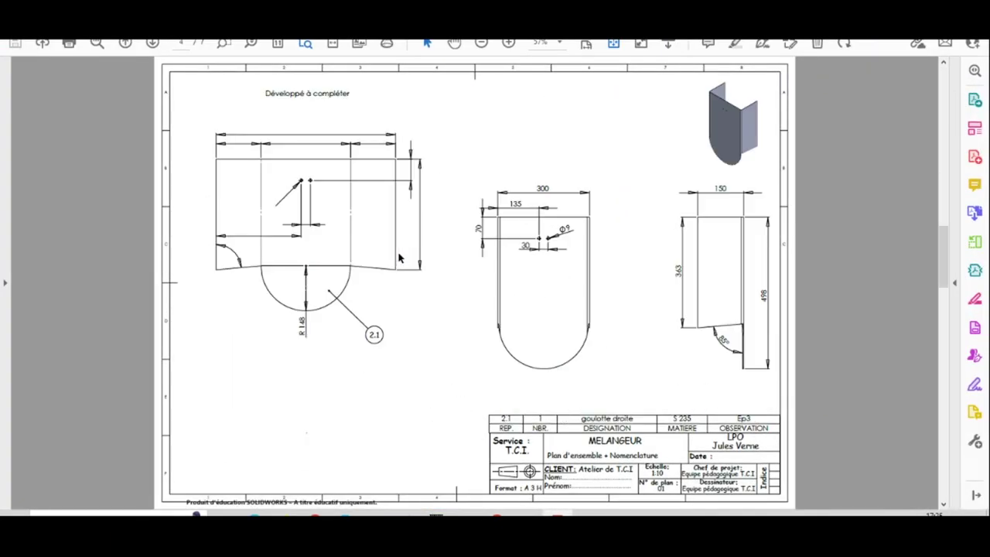
scroll(400, 258, "down", 3)
scroll(393, 259, "up", 3)
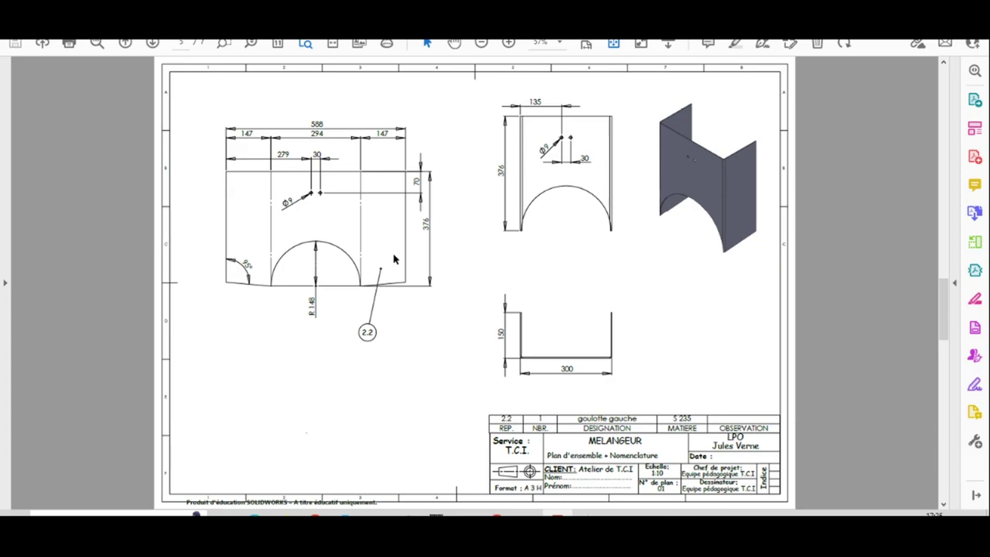
scroll(394, 259, "down", 3)
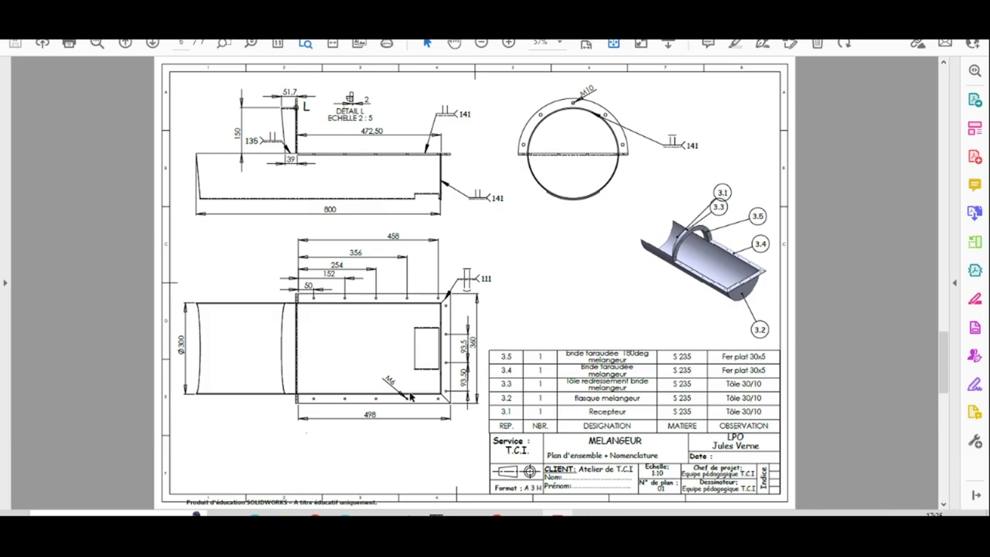
key("alt+Tab")
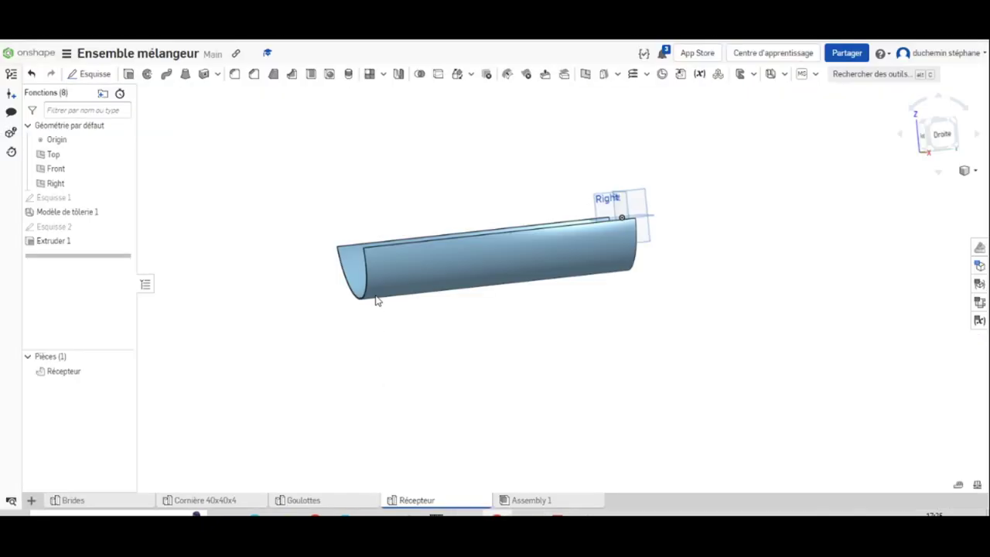
- Start a new sketch on the Top plane and view it normal to the sketch plane
right_click_drag(715, 262, 395, 294)
right_click_drag(701, 274, 630, 290)
left_click(609, 288)
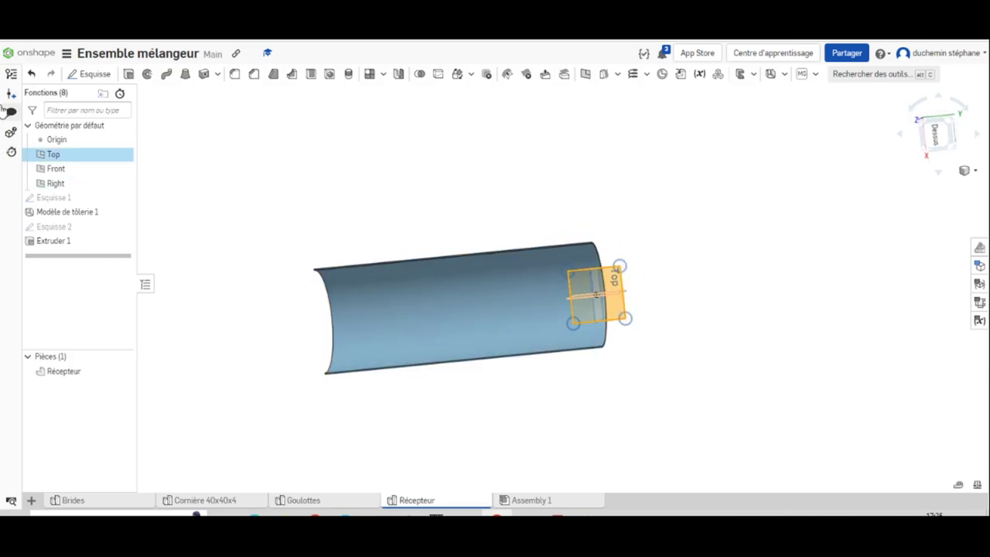
key("shift+s")
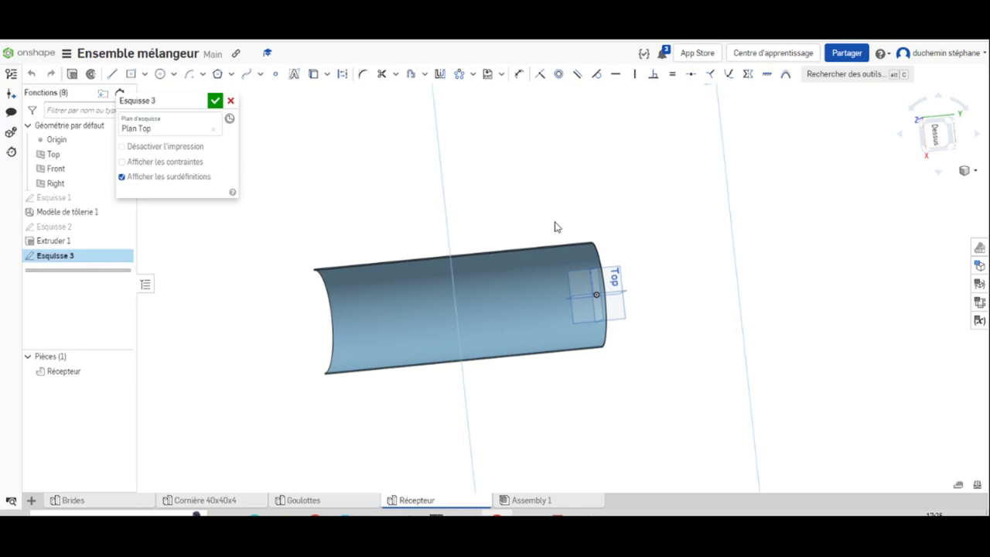
right_click(495, 153)
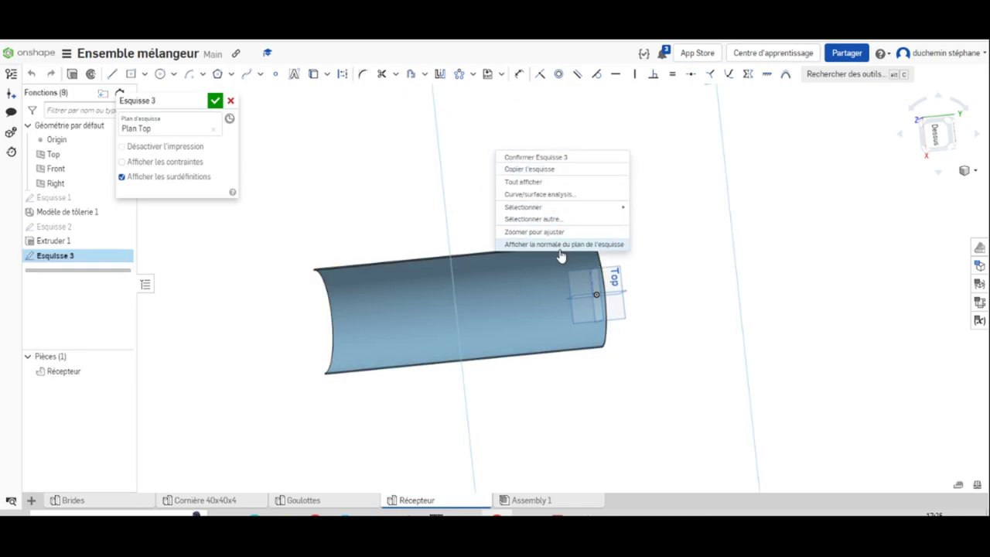
left_click(537, 241)
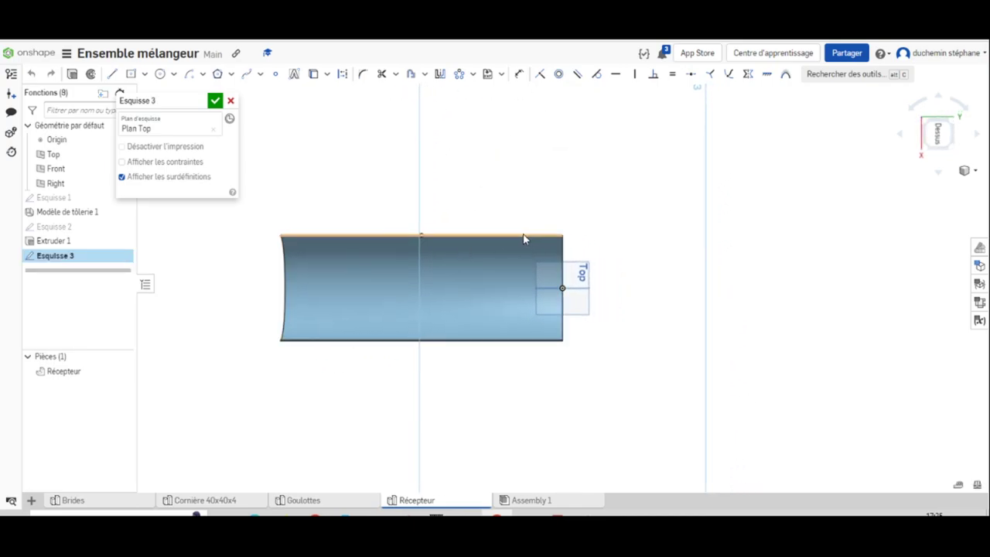
left_click(110, 75)
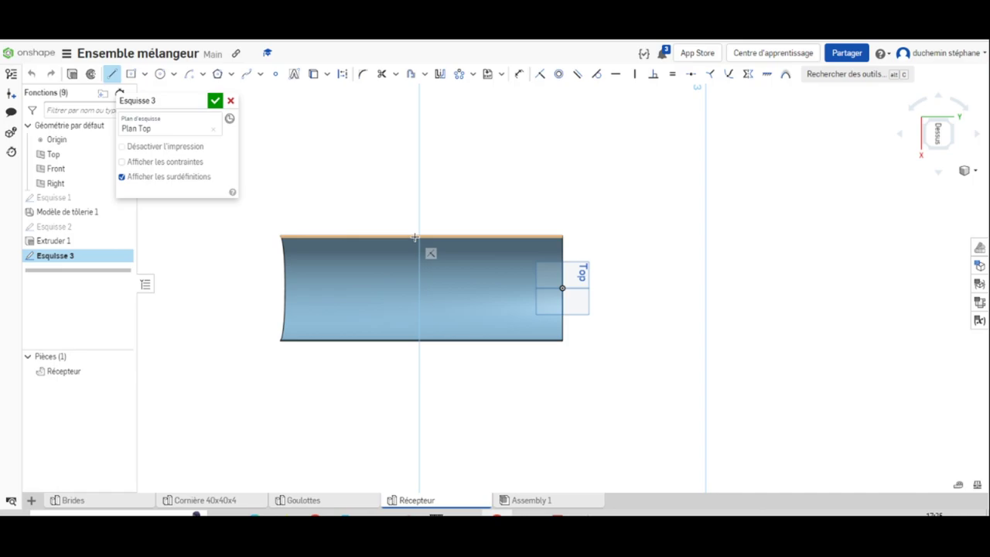
scroll(406, 235, "up", 5)
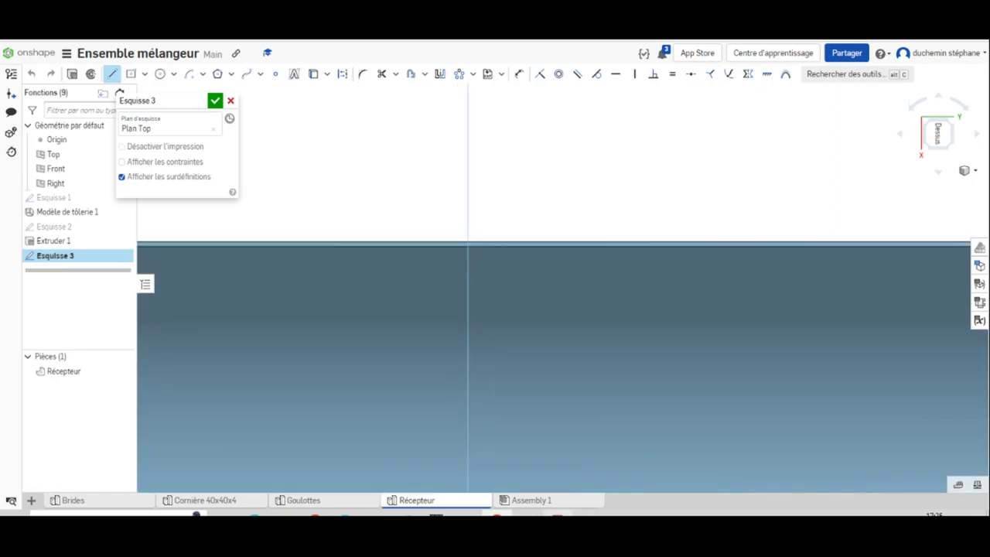
left_click(587, 514)
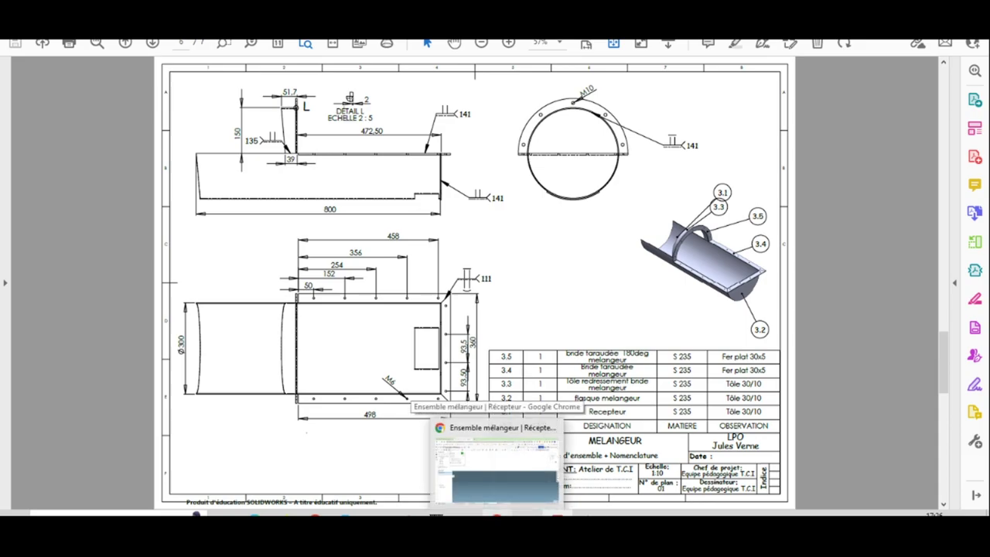
left_click(446, 476)
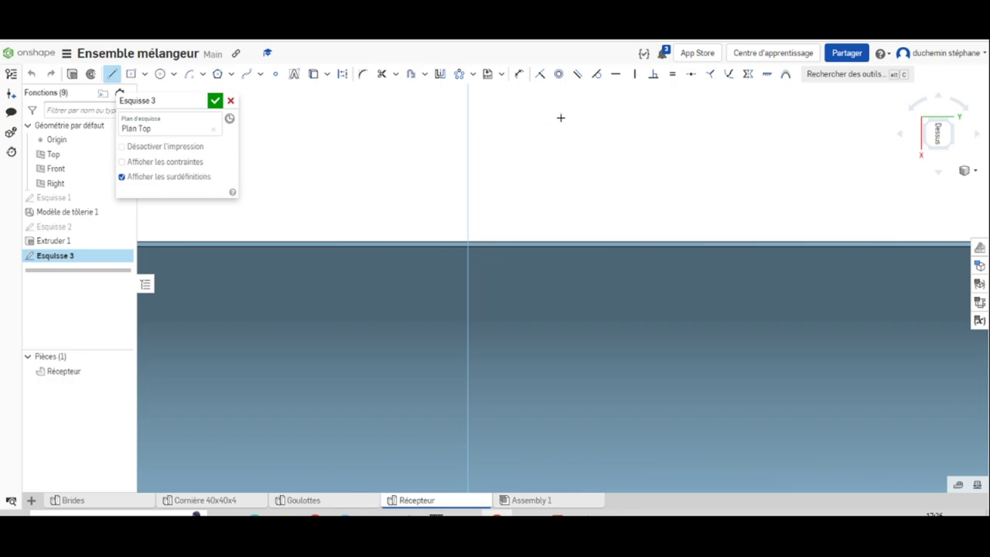
left_click(215, 100)
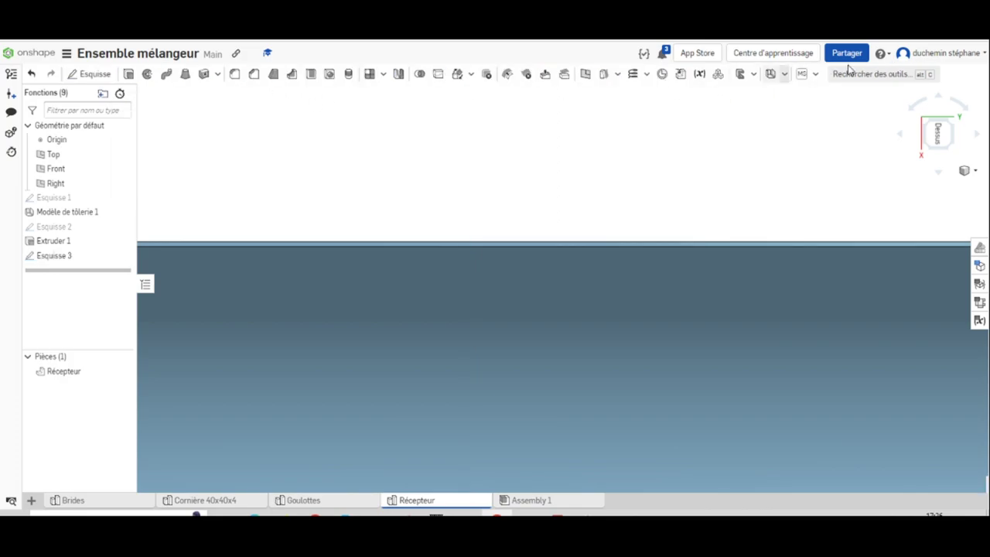
left_click(753, 73)
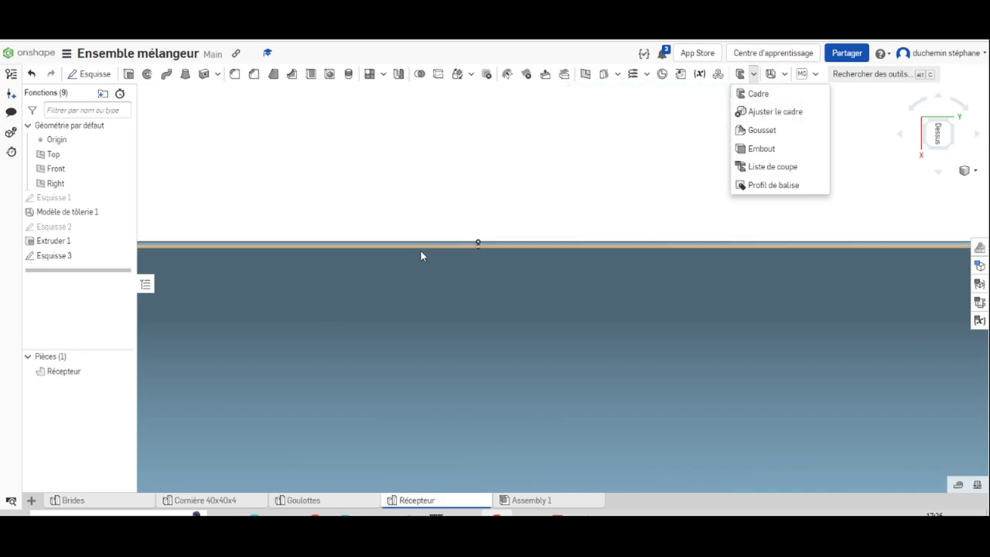
left_click(604, 143)
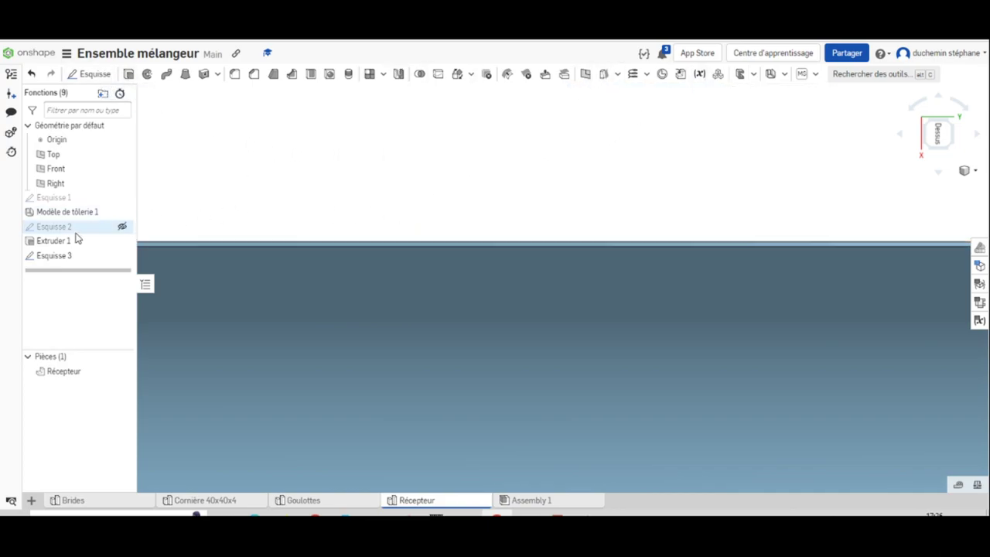
- Edit Esquisse 3 to draw a corner rectangle outside the receiver's upper long edge, extending past its straight end
left_click(79, 257)
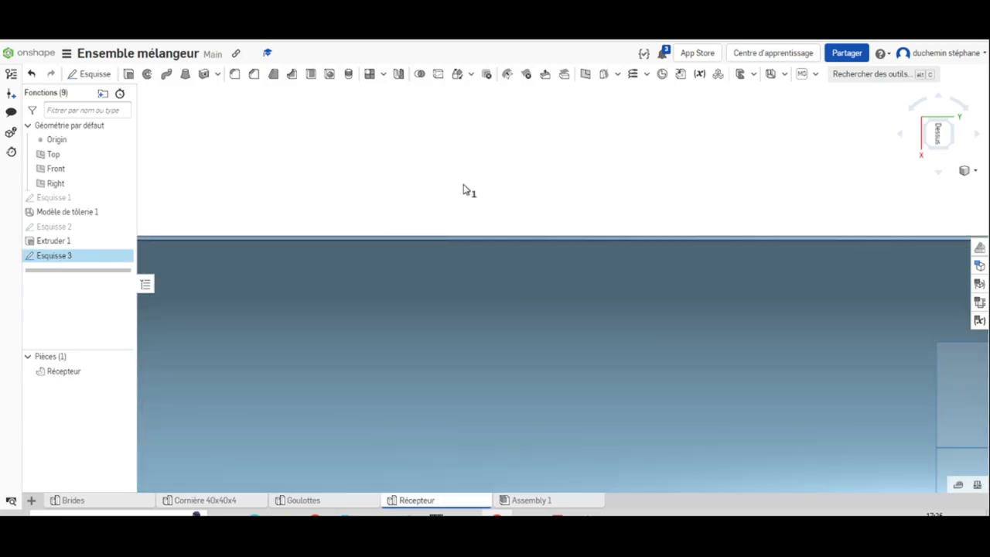
scroll(506, 215, "down", 5)
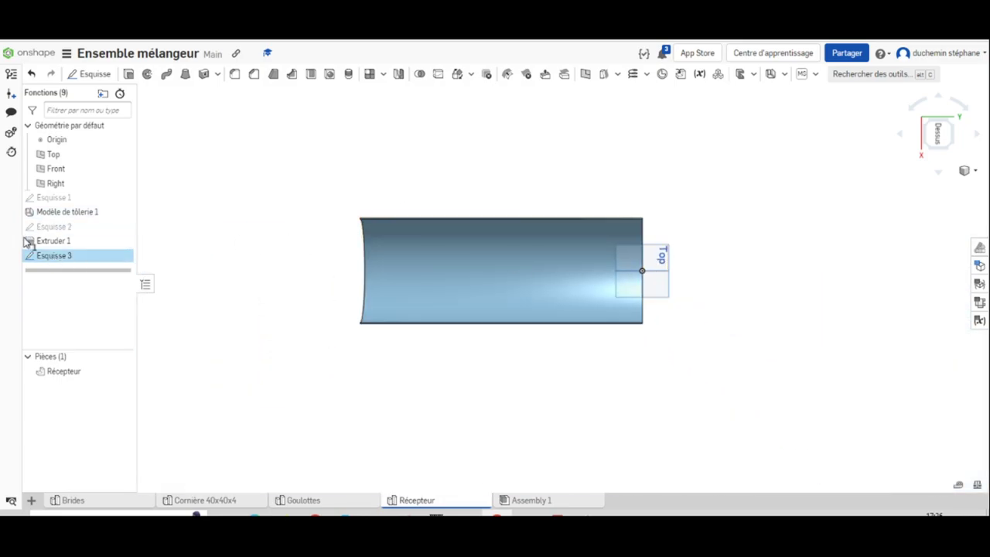
right_click(57, 260)
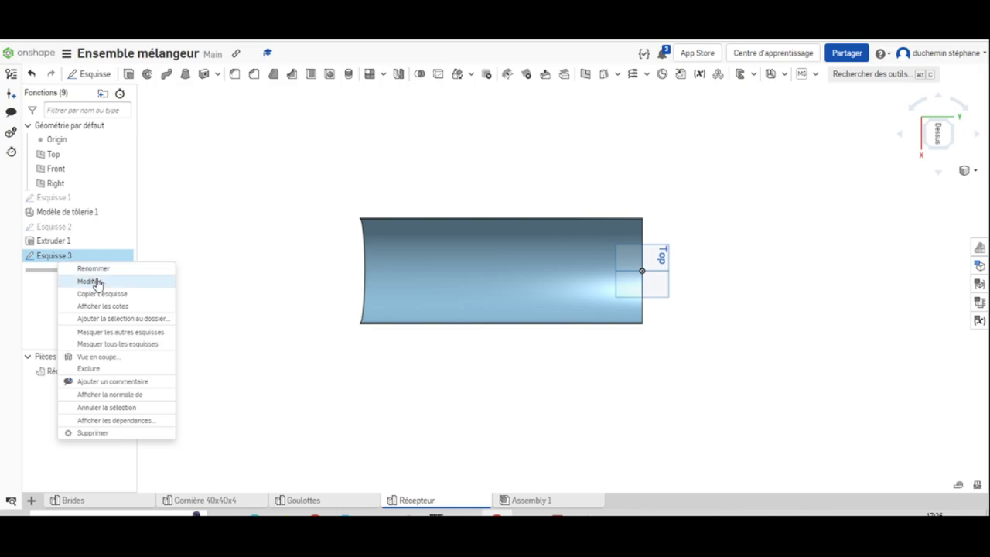
left_click(94, 282)
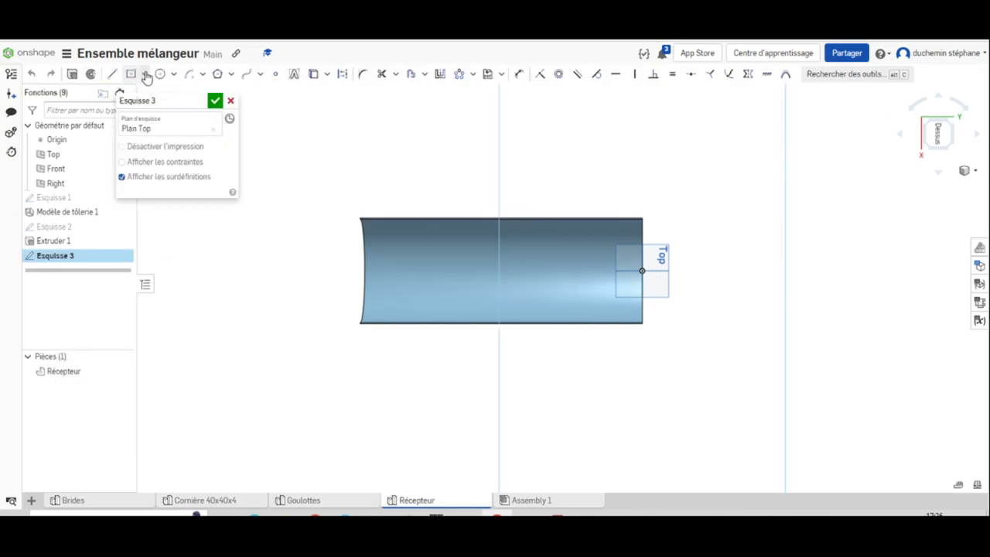
left_click(144, 75)
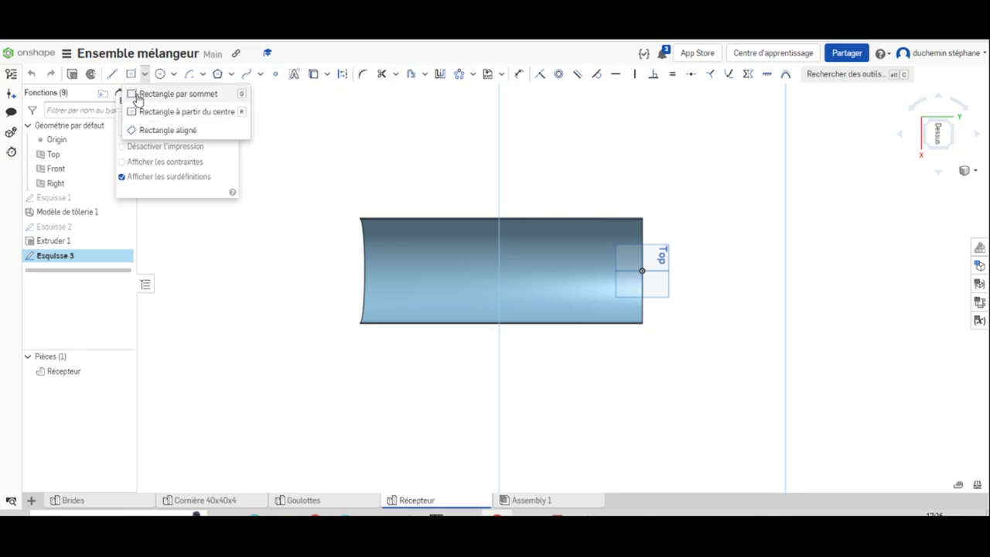
left_click(139, 94)
scroll(485, 220, "up", 2)
scroll(485, 220, "up", 5)
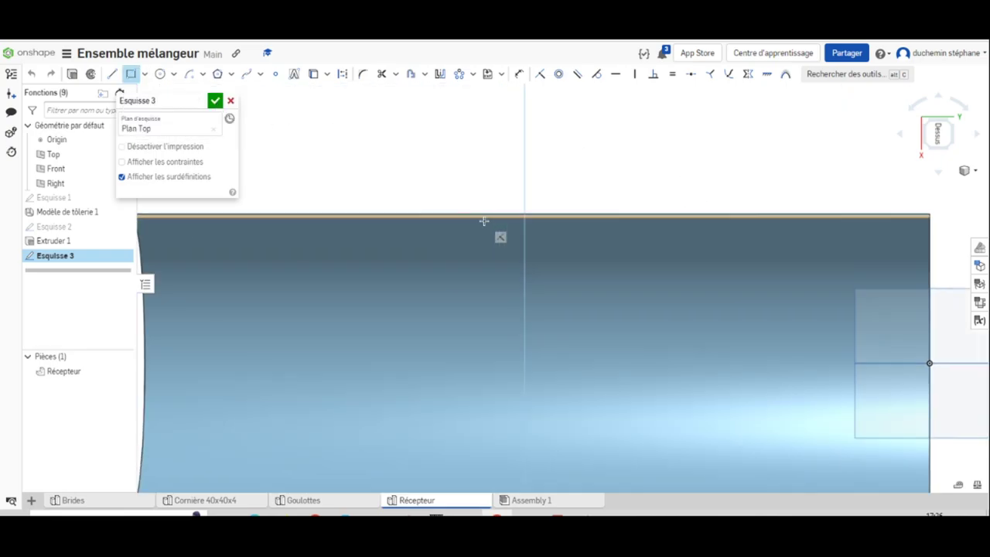
left_click(492, 210)
scroll(881, 167, "down", 4)
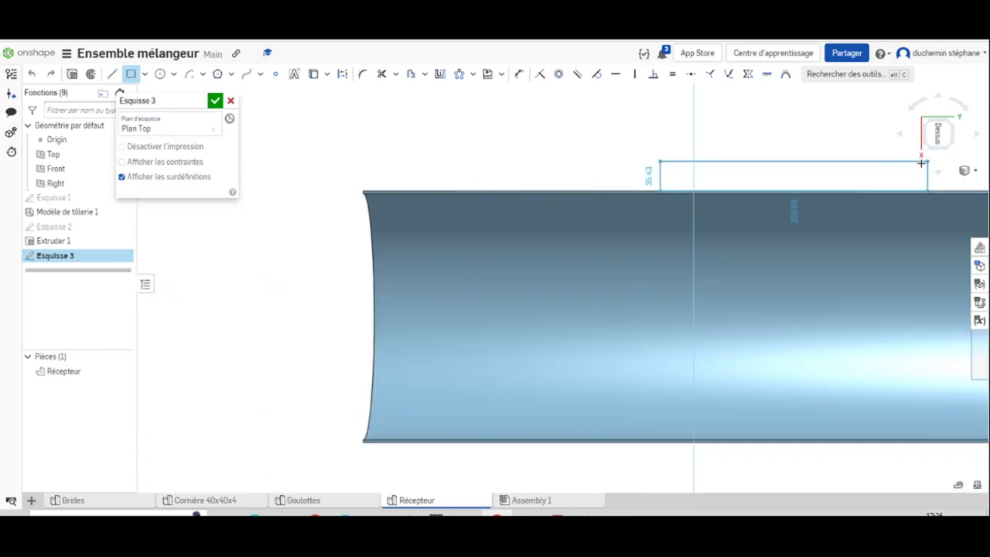
scroll(913, 165, "down", 3)
middle_click_drag(902, 165, 415, 184)
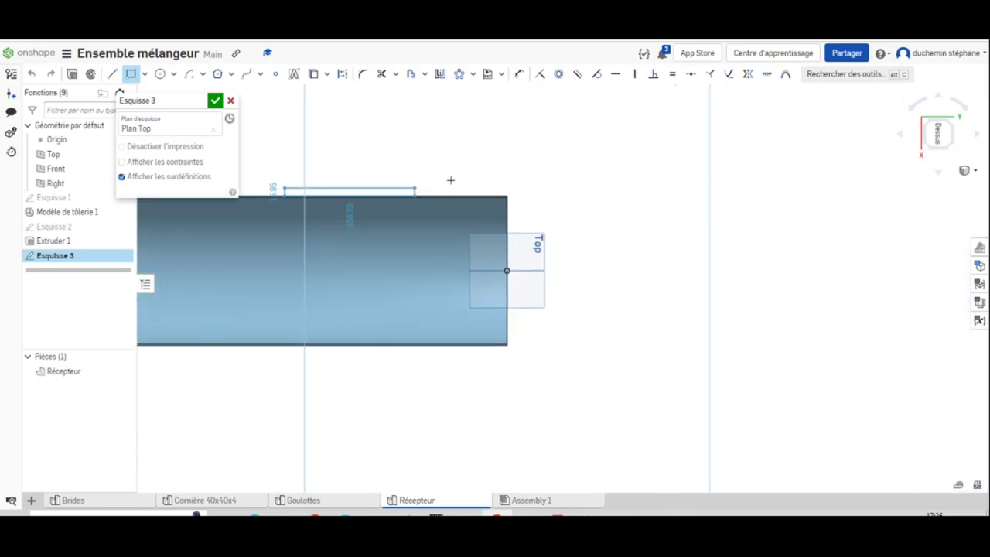
left_click(538, 172)
key("Escape")
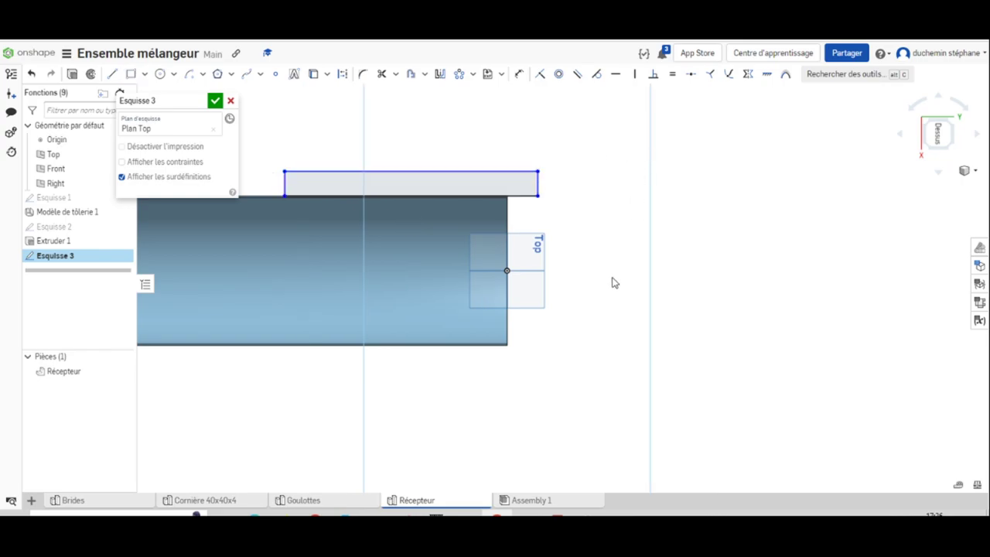
- Check the flange layout in the PDF drawing and sketch a rectangle about 62 by 394 mm across the receiver's straight end
left_click(559, 514)
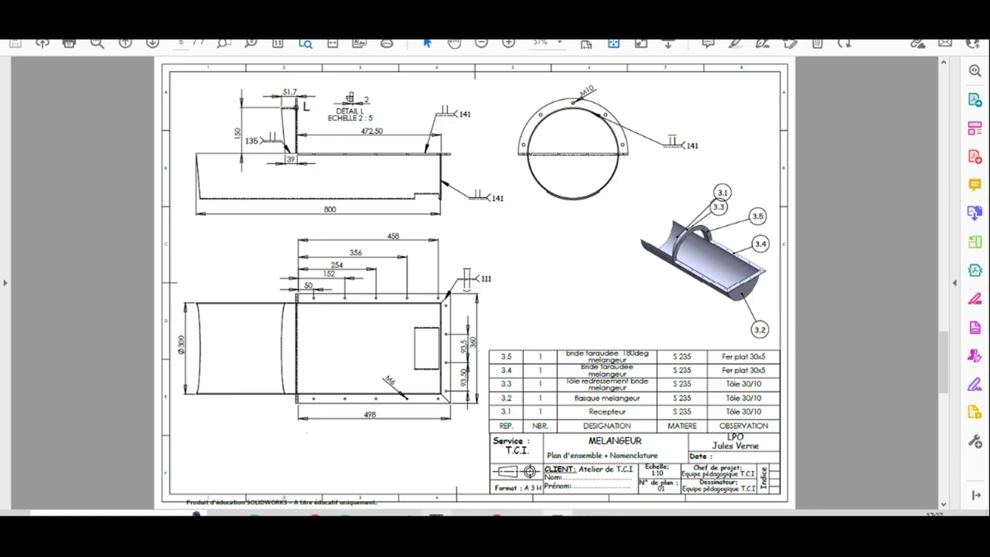
left_click(496, 514)
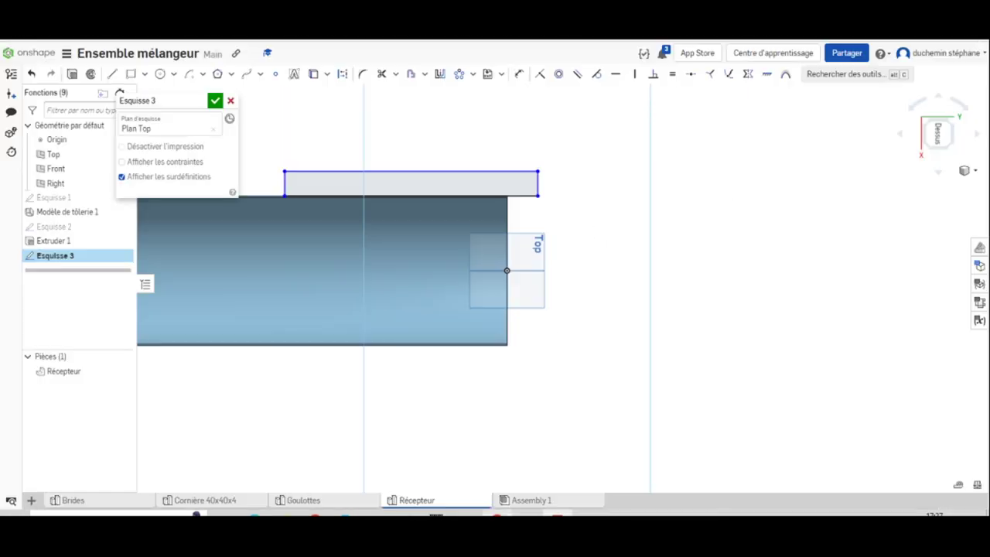
left_click(130, 73)
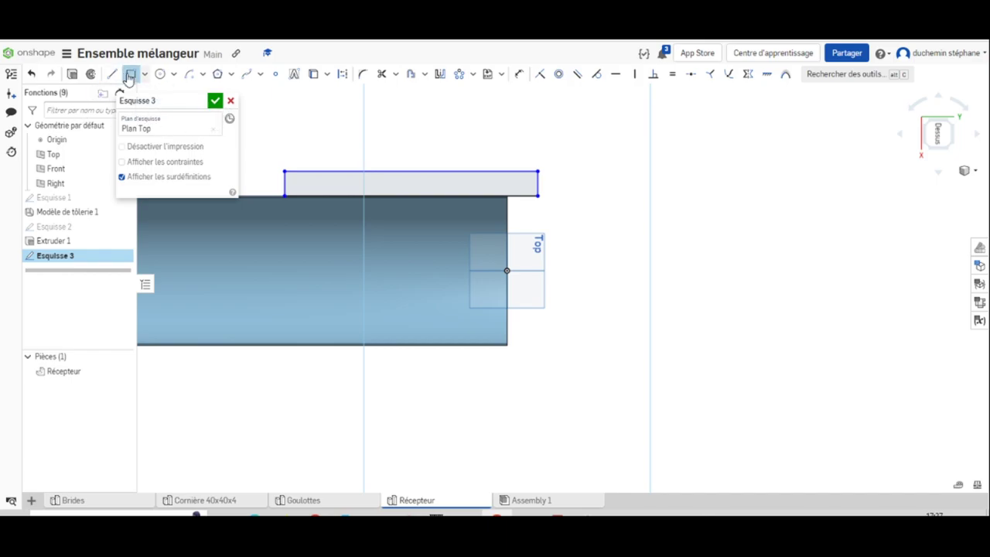
left_click(538, 171)
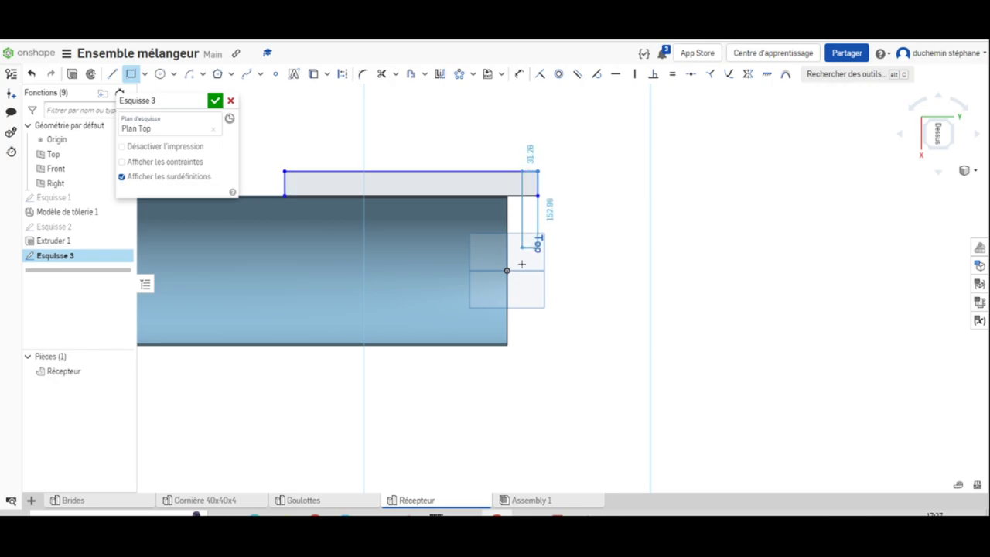
left_click(508, 368)
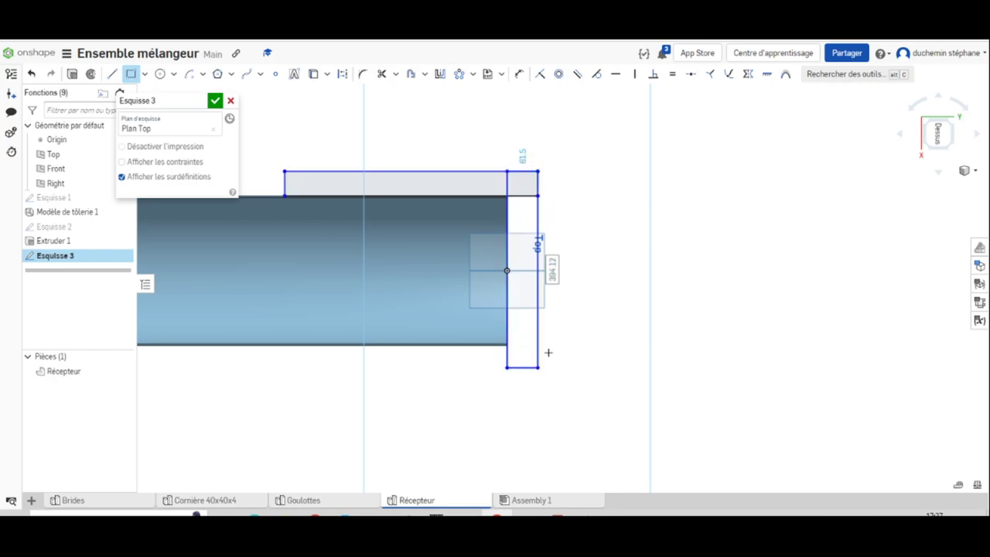
key("Escape")
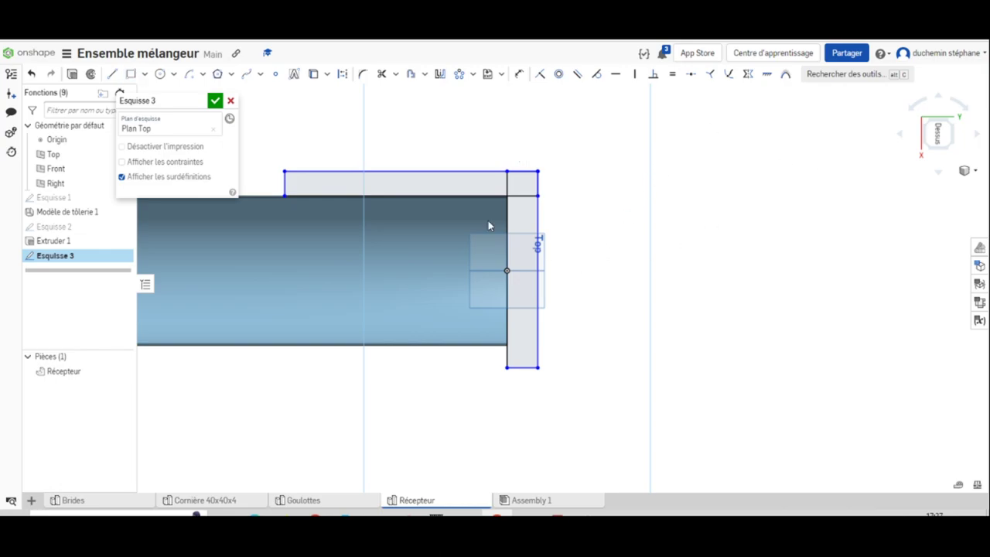
- Mirror the long rectangle about the receiver's lengthwise centreline to the opposite long edge
left_click(440, 73)
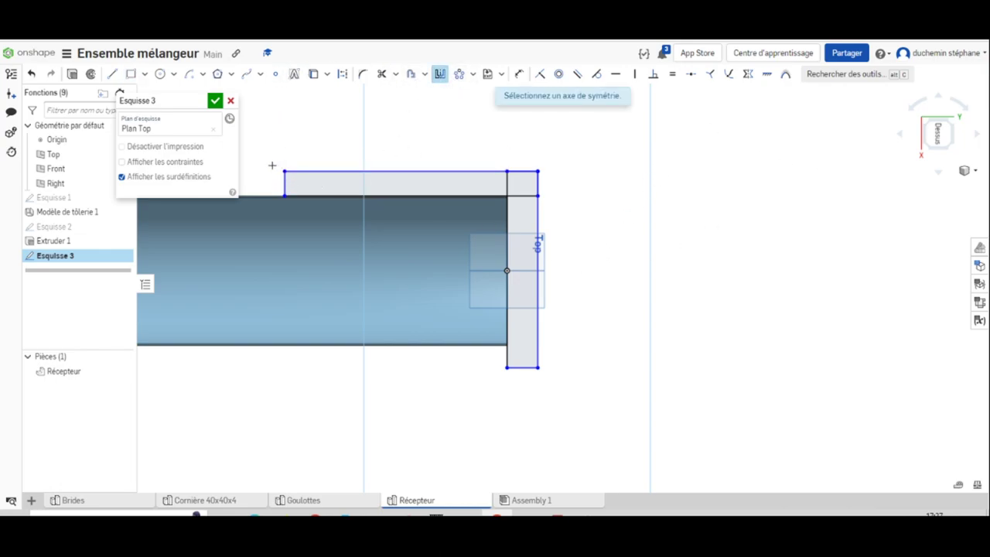
left_click(485, 270)
left_click_drag(265, 152, 571, 216)
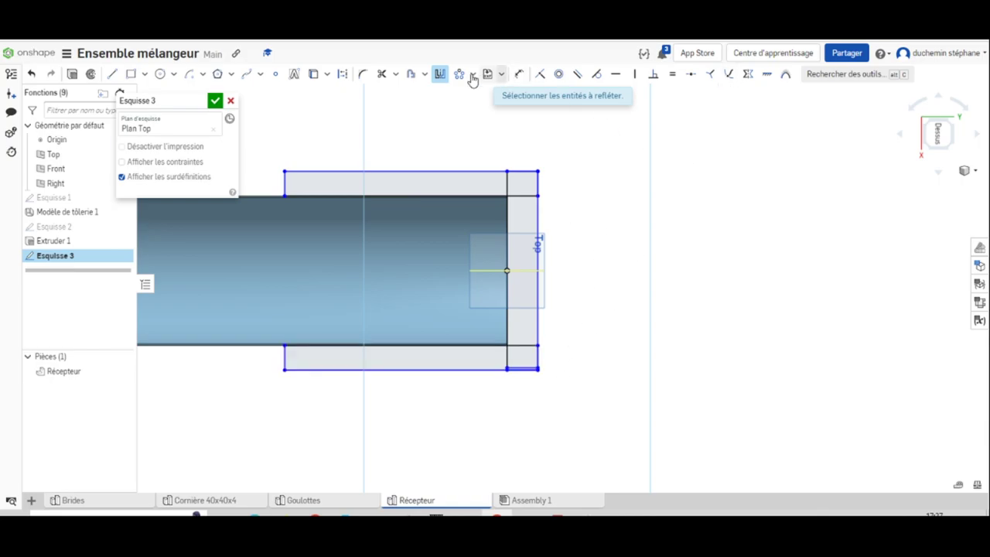
left_click(439, 74)
- Draw a mitre line about 79 mm long from the receiver's lower end corner to the flange's lower outer corner
scroll(603, 405, "down", 3)
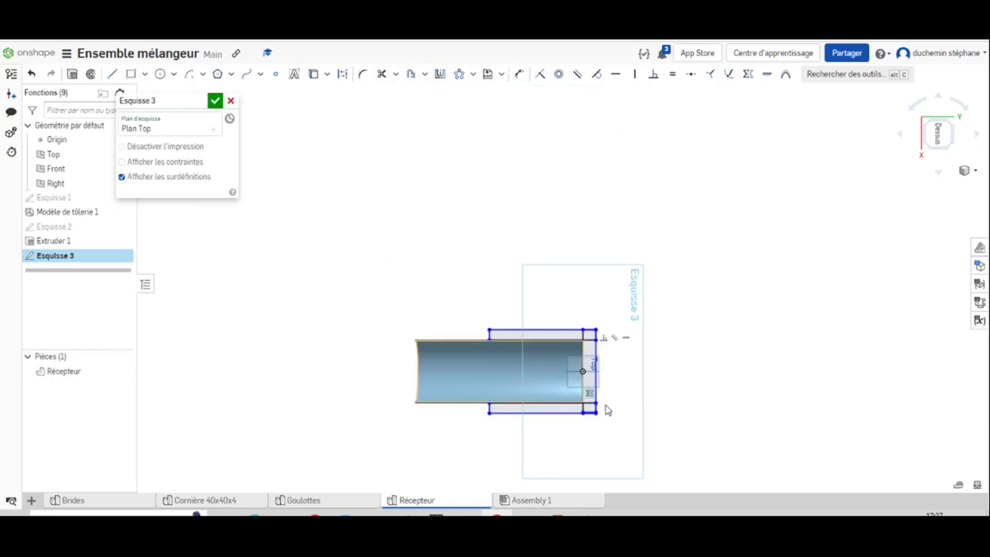
scroll(579, 442, "up", 8)
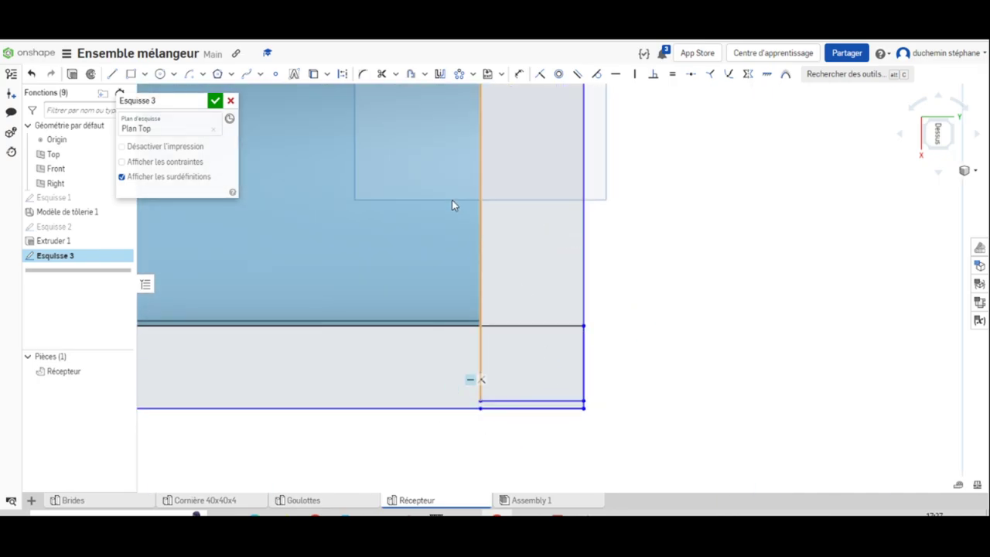
left_click(113, 74)
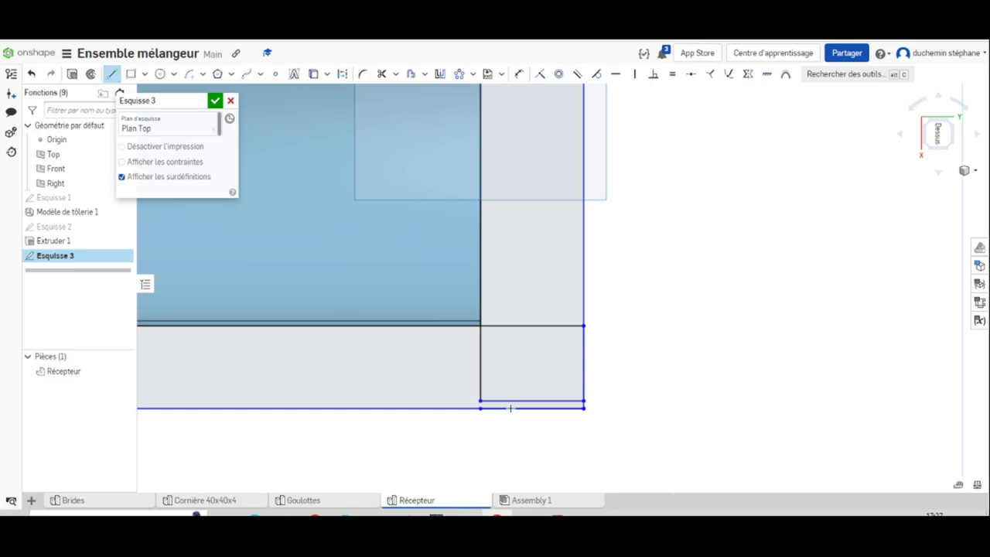
left_click(480, 326)
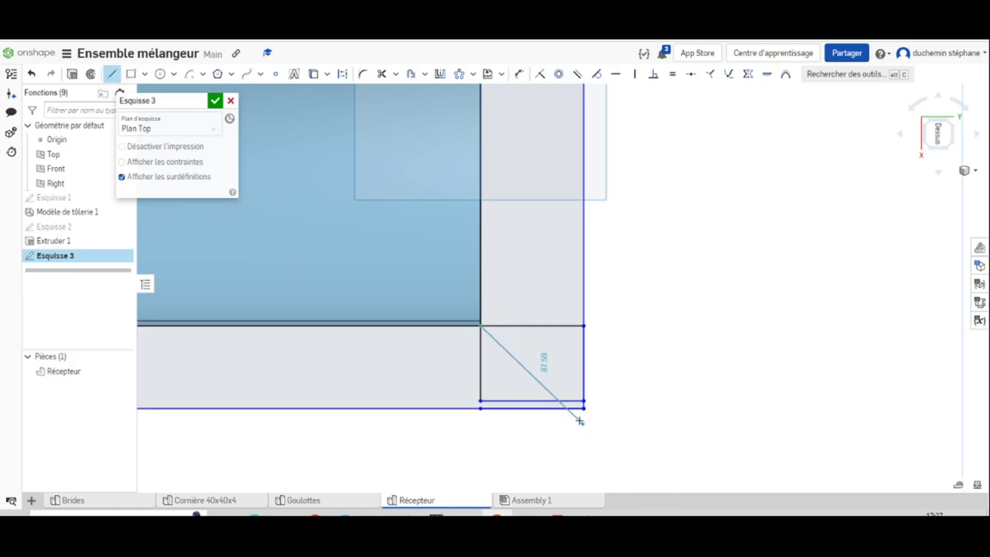
left_click(583, 406)
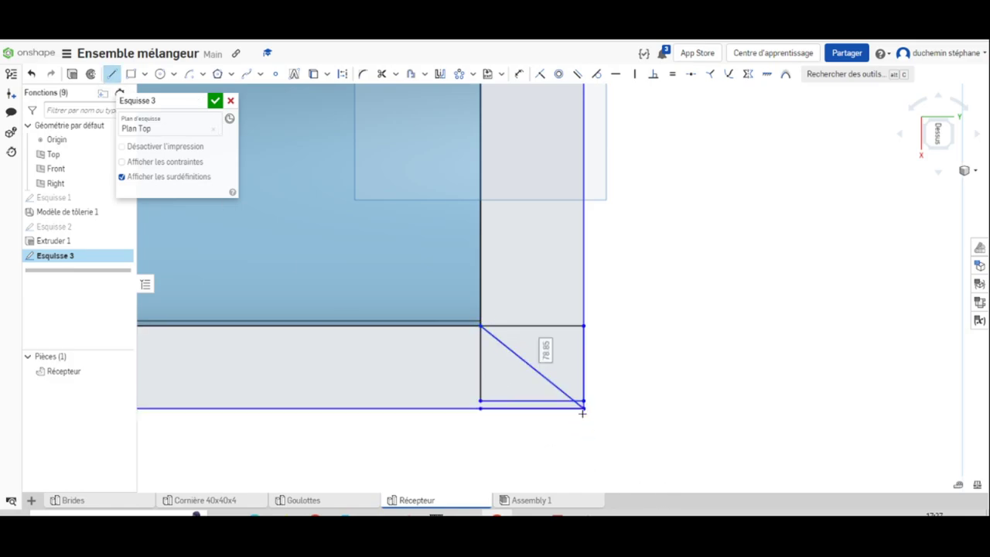
key("Escape")
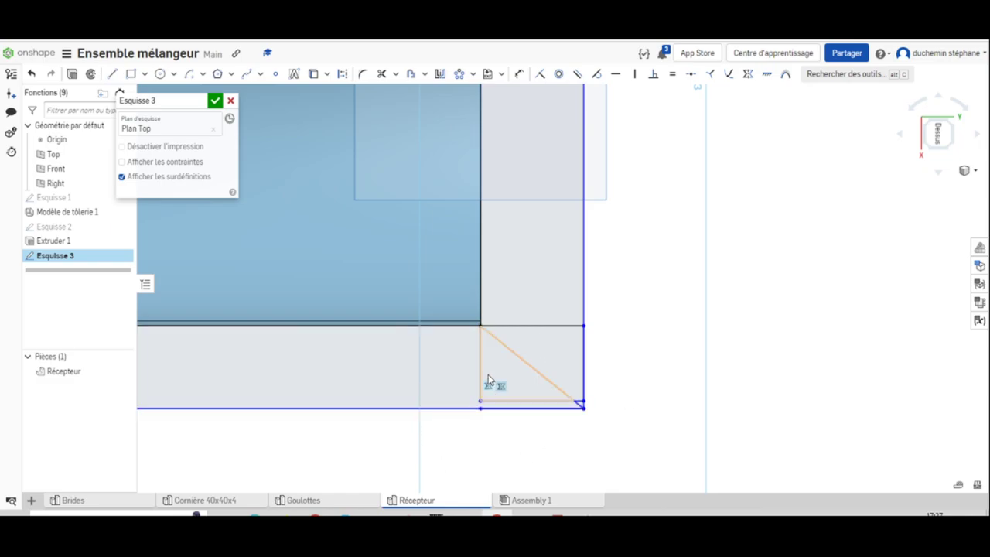
- Trim the overlapping rectangle segments around the lower mitre line, leaving the outer flange edges and the diagonal
left_click(381, 74)
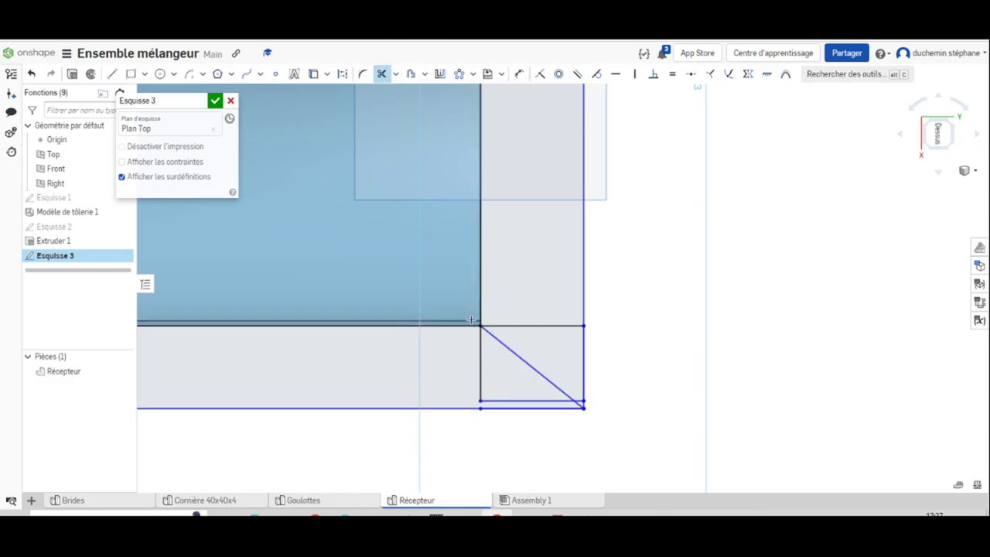
left_click(480, 373)
left_click(515, 401)
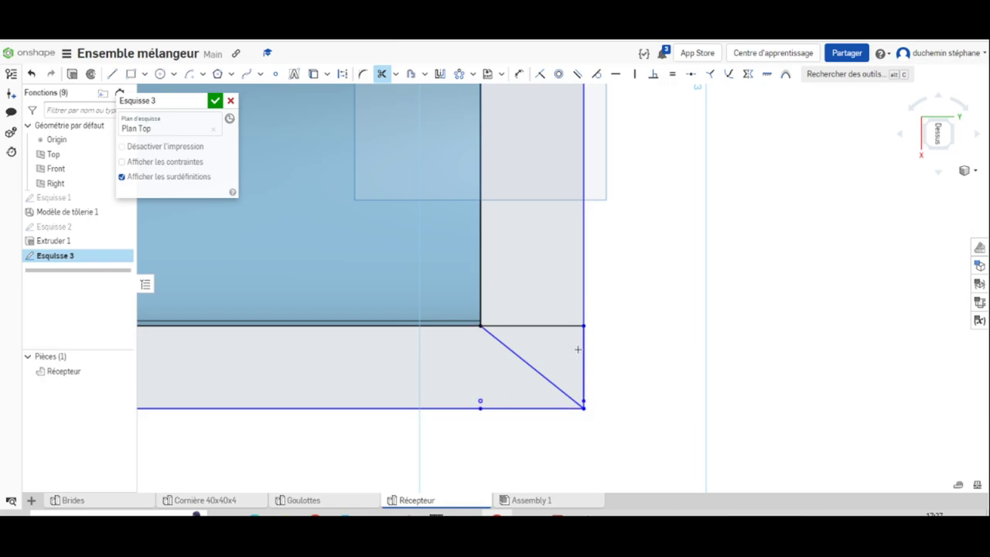
left_click(576, 326)
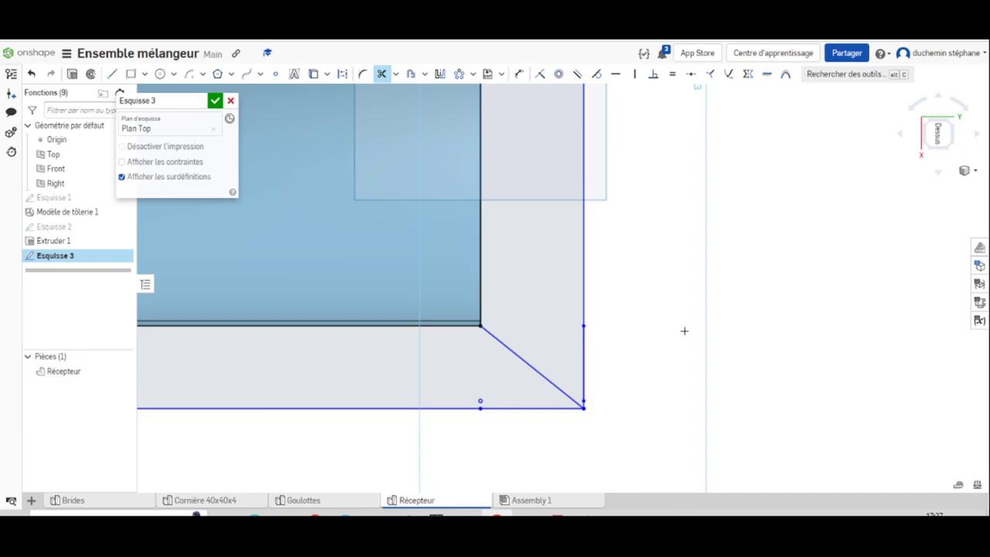
left_click(582, 374)
scroll(606, 310, "up", 1)
- Draw a matching mitre line from the receiver's upper end corner to the flange's upper outer corner
scroll(575, 283, "down", 4)
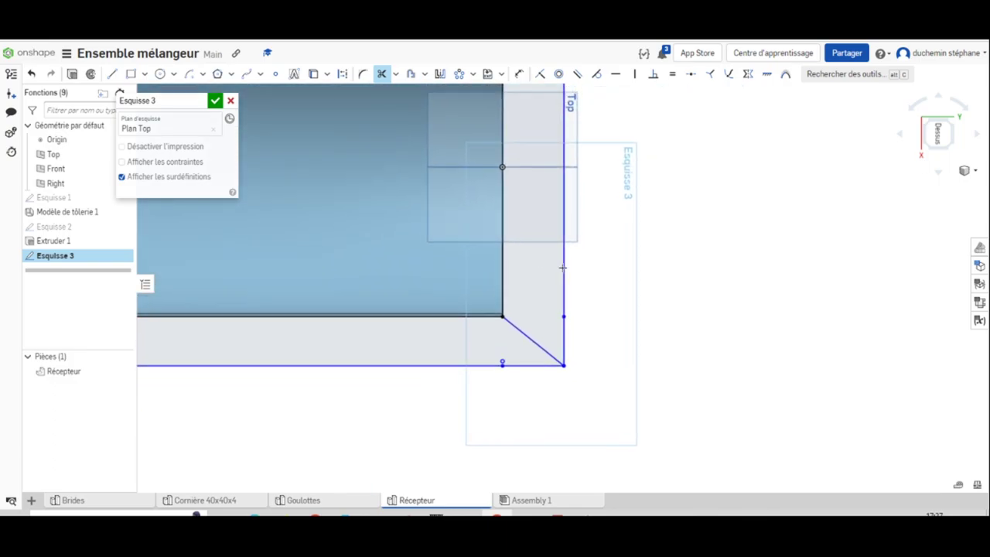
middle_click_drag(555, 246, 662, 473)
scroll(563, 350, "up", 2)
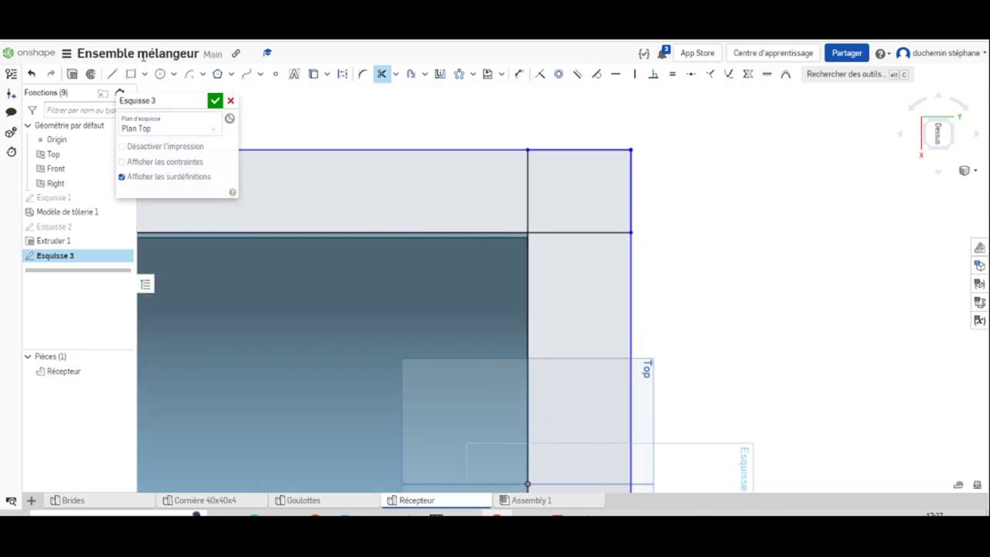
left_click(112, 74)
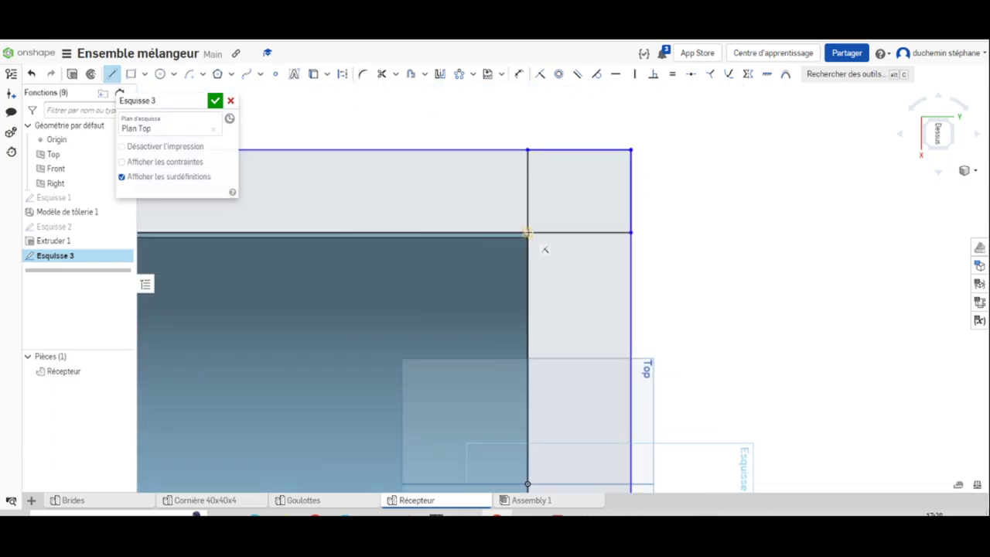
left_click_drag(527, 232, 631, 149)
left_click(382, 74)
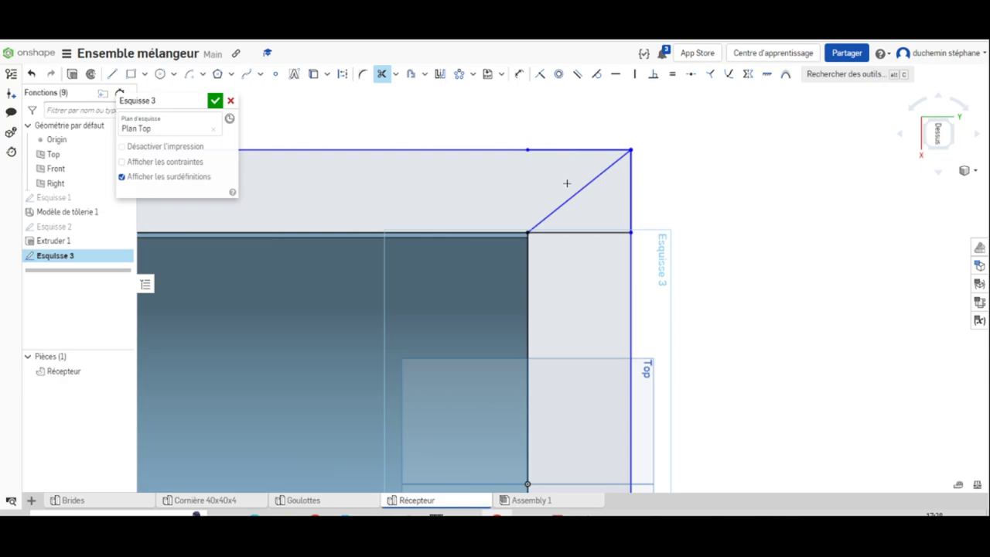
left_click(570, 149)
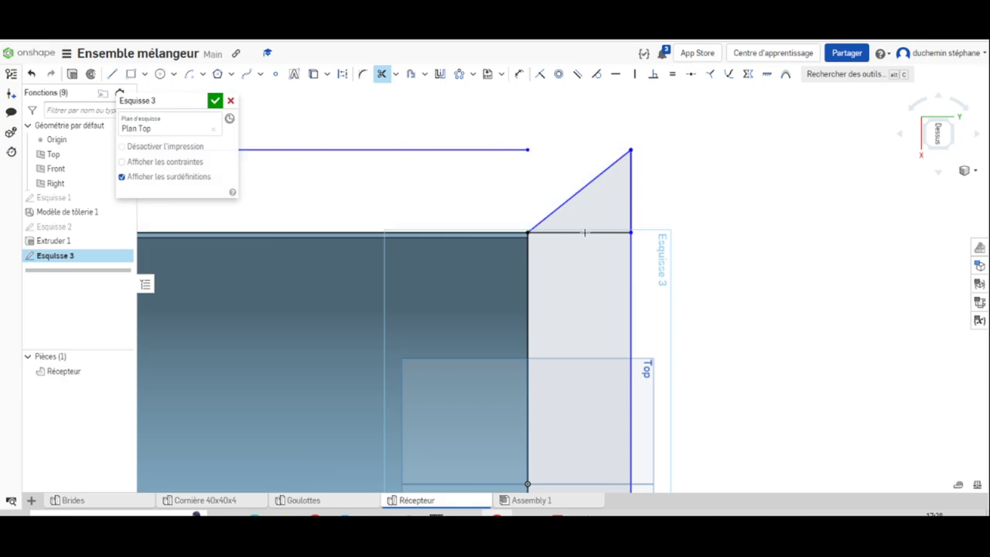
left_click(601, 229)
key("Escape")
key("ctrl+z")
key("ctrl+z")
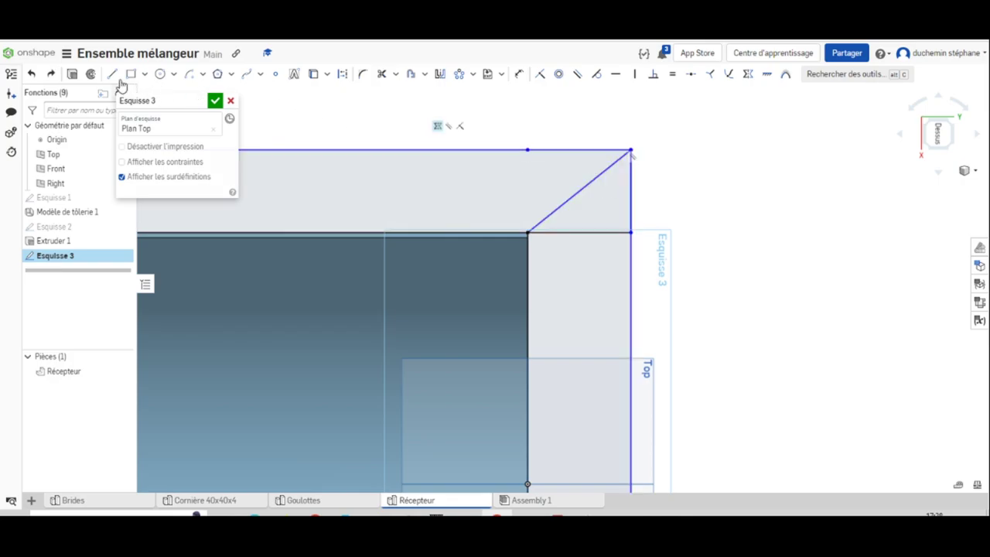
- Trim the outer edge segments and the inner overlap segment around the upper mitre line
left_click(382, 73)
left_click(542, 150)
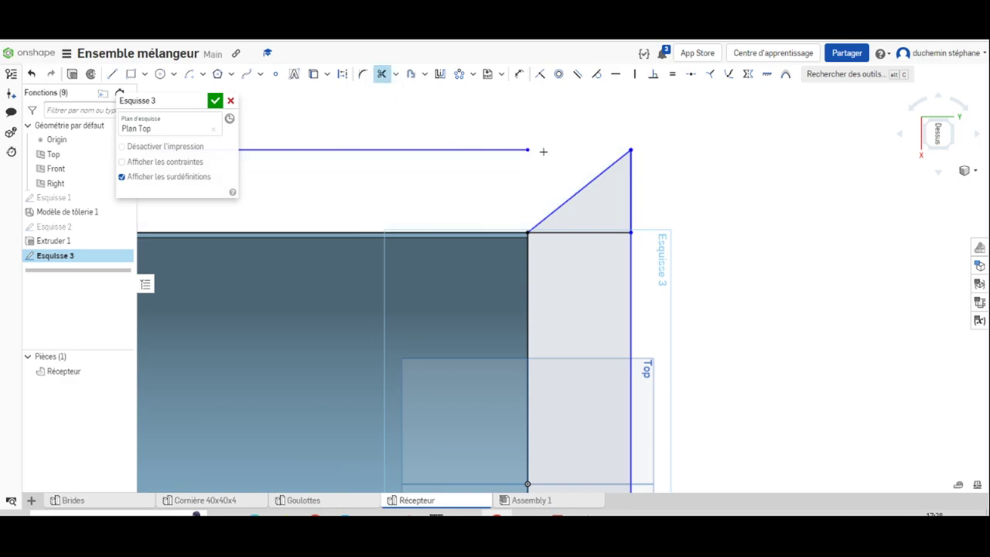
left_click(607, 231)
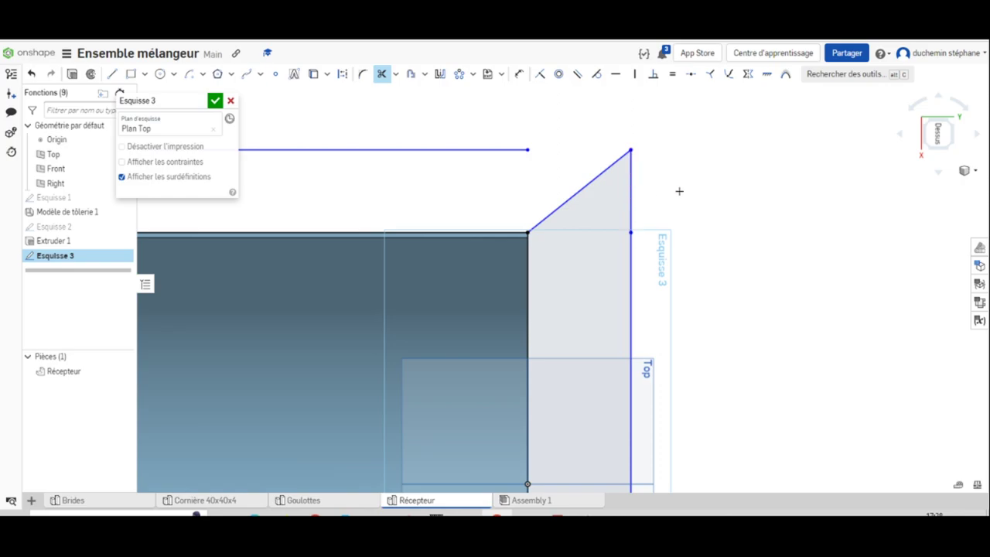
left_click(630, 202)
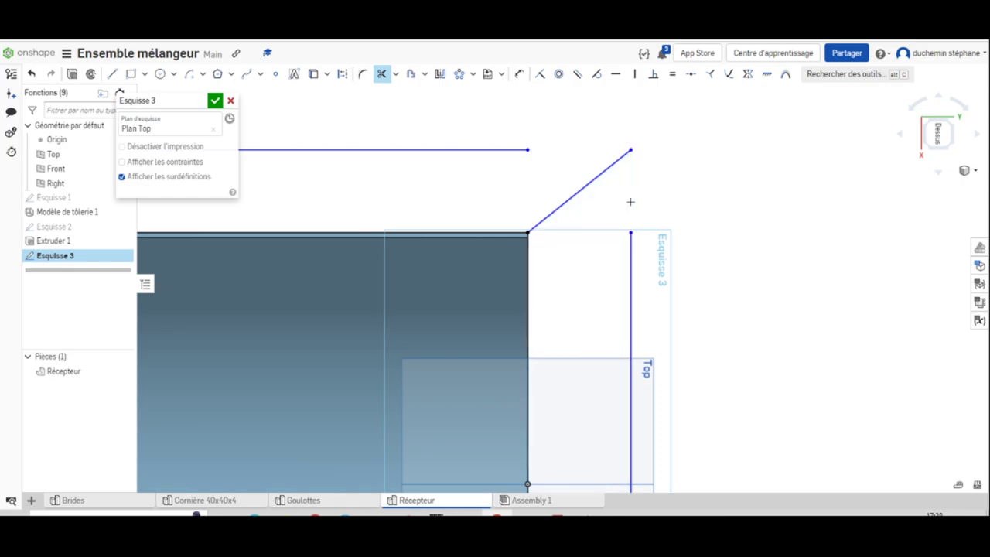
key("Escape")
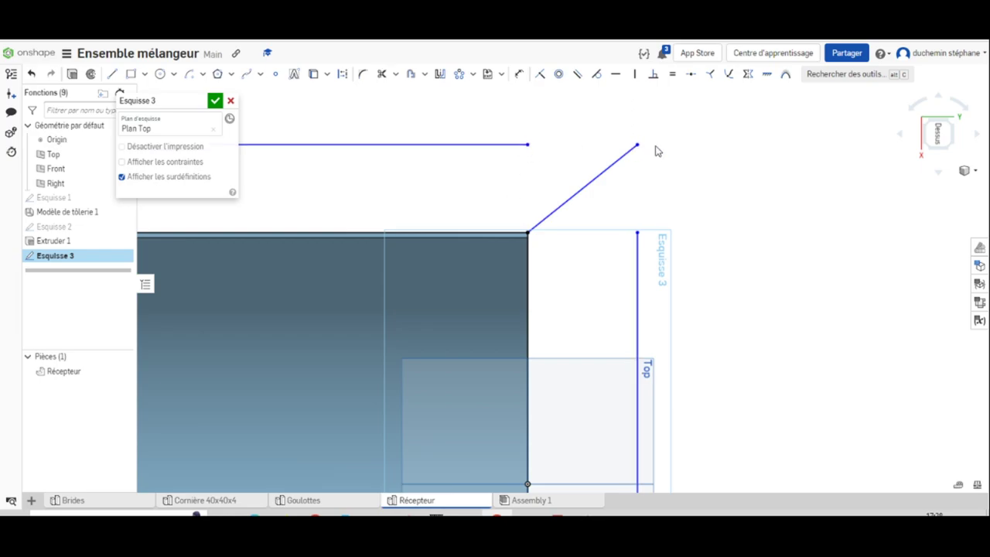
- Extend the upper flange's outer edge toward the mitre line and make their endpoints coincident
scroll(586, 405, "up", 3)
scroll(531, 337, "down", 4)
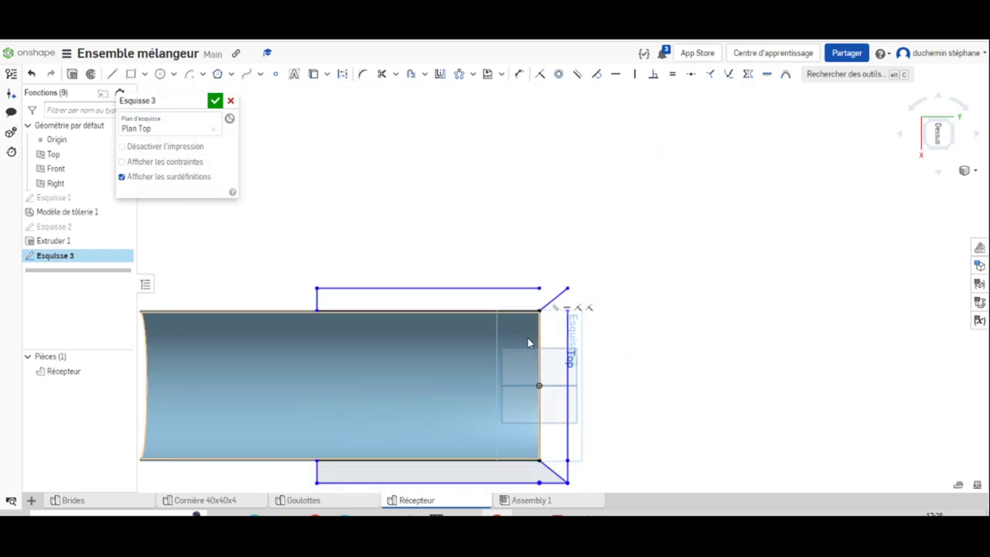
scroll(542, 371, "up", 4)
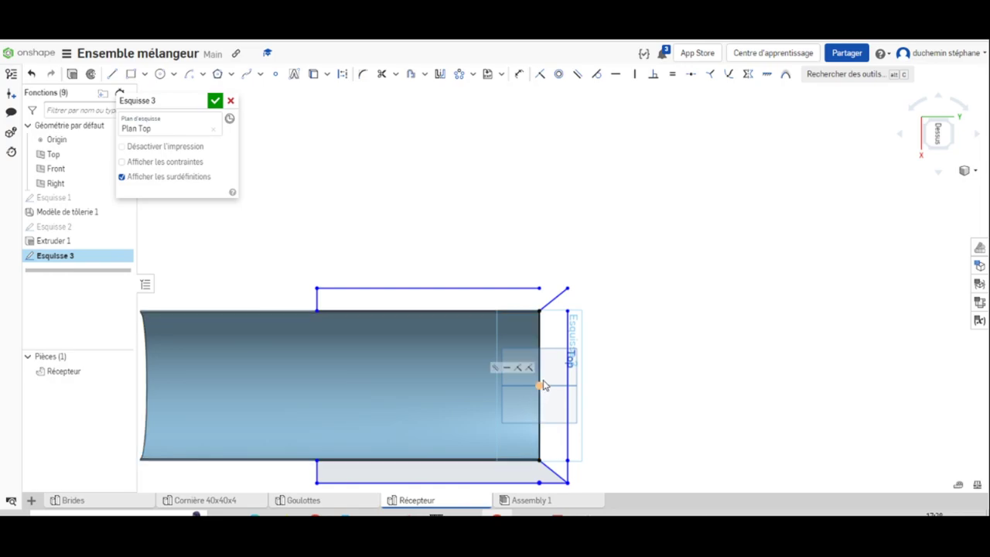
scroll(568, 302, "up", 2)
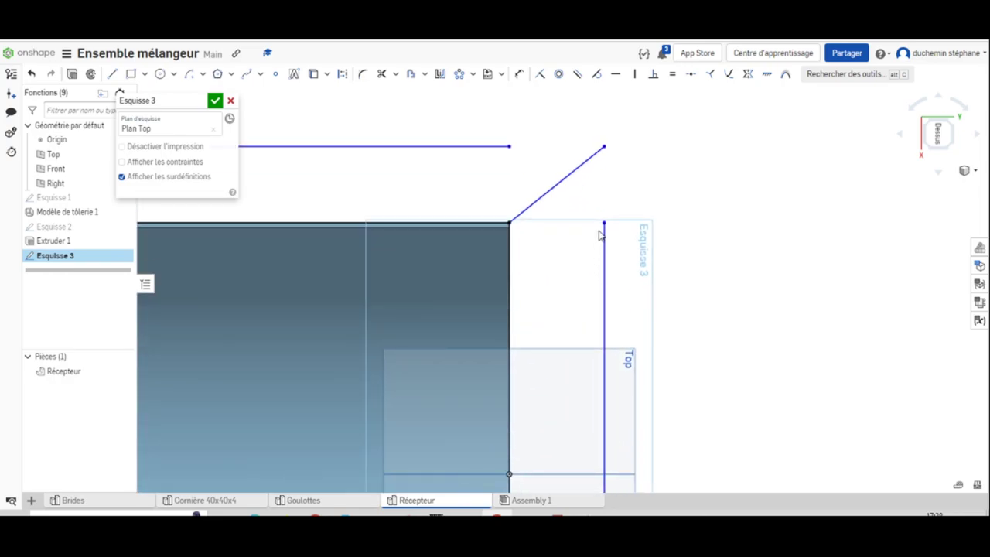
right_click(606, 144)
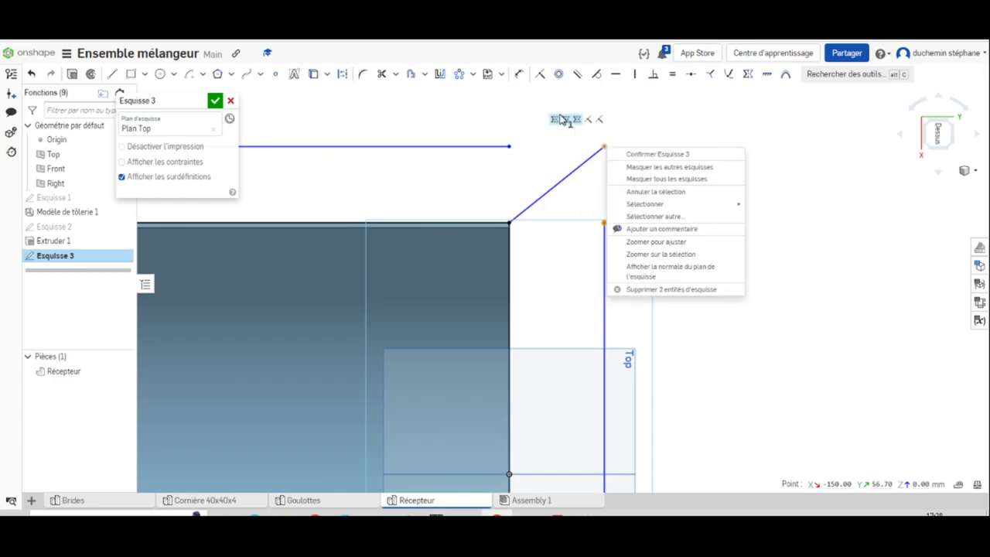
left_click(794, 125)
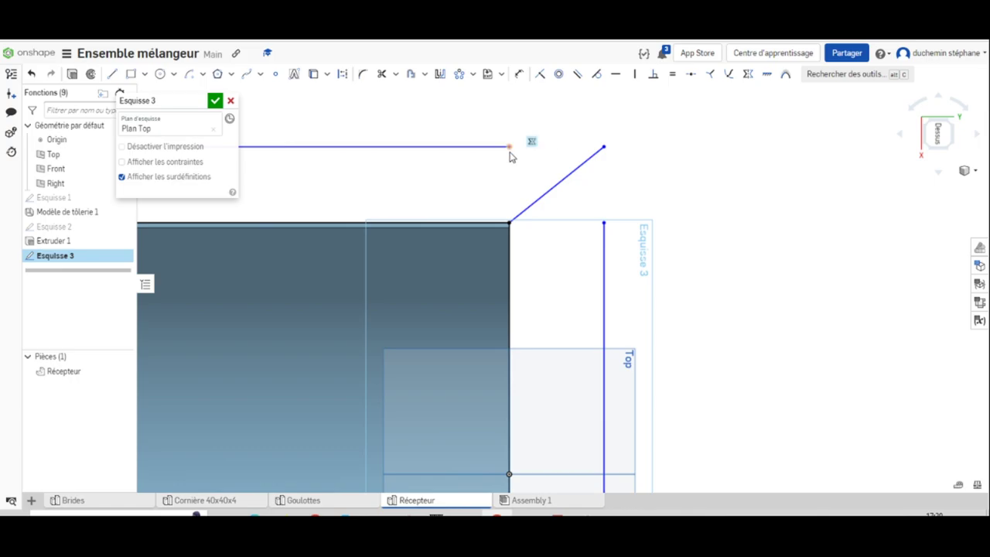
mouse_move(591, 152)
left_mouse_down()
mouse_move(606, 149)
mouse_move(566, 144)
left_mouse_up()
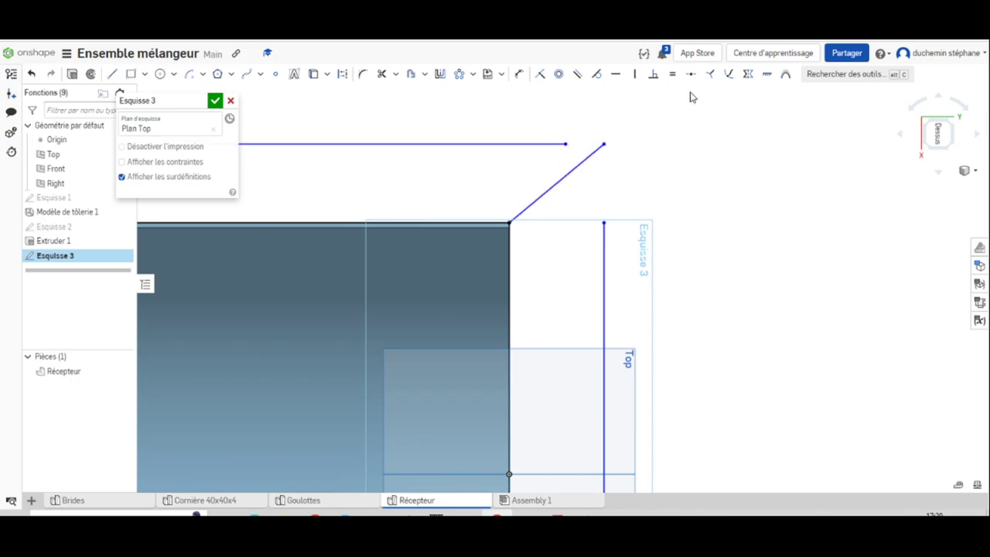
left_click(540, 74)
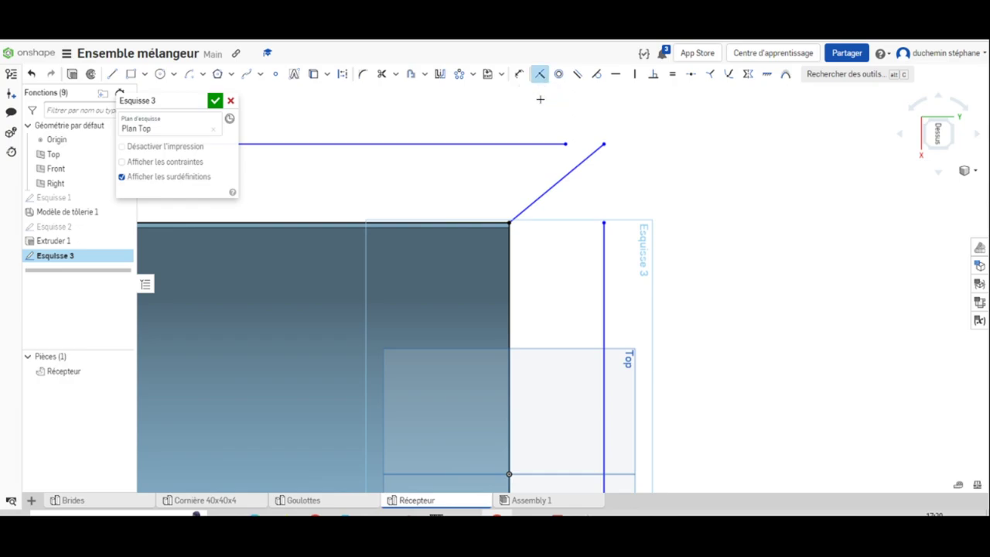
left_click(565, 143)
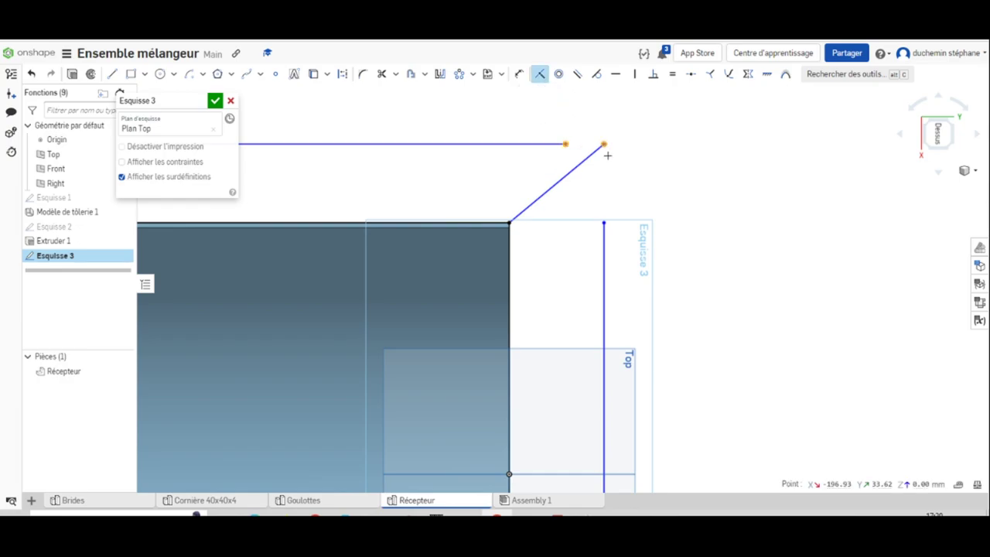
left_click(606, 149)
left_click(604, 143)
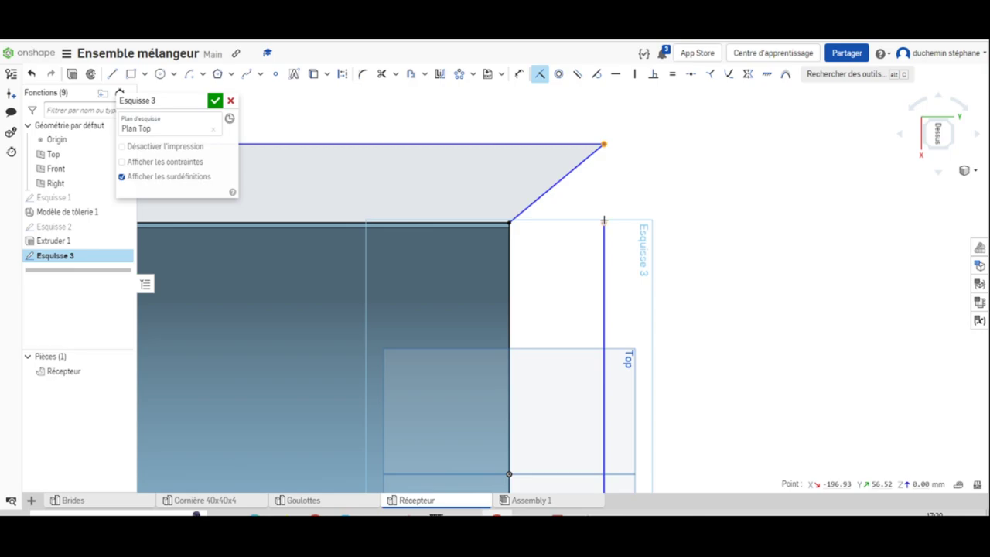
- Try to make the upper mitre point coincident with the end flange line's upper endpoint, and undo the change
left_click_drag(604, 144, 604, 223)
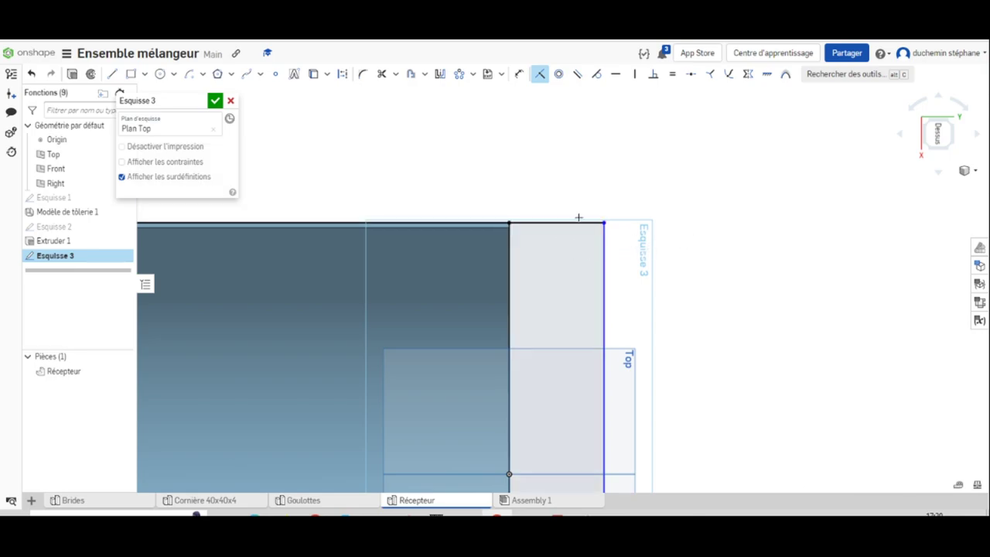
key("ctrl+z")
scroll(565, 230, "up", 1)
scroll(569, 226, "down", 3)
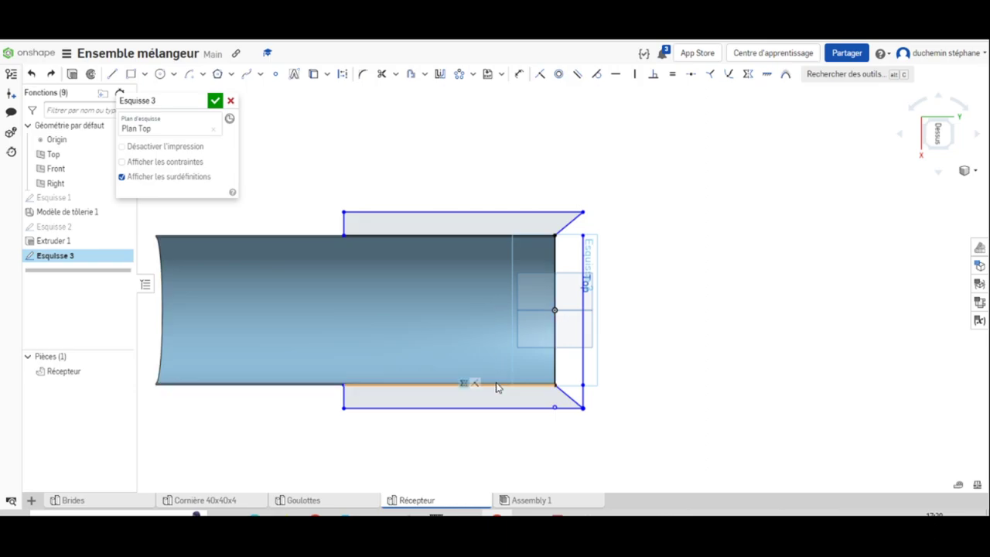
scroll(459, 301, "up", 1)
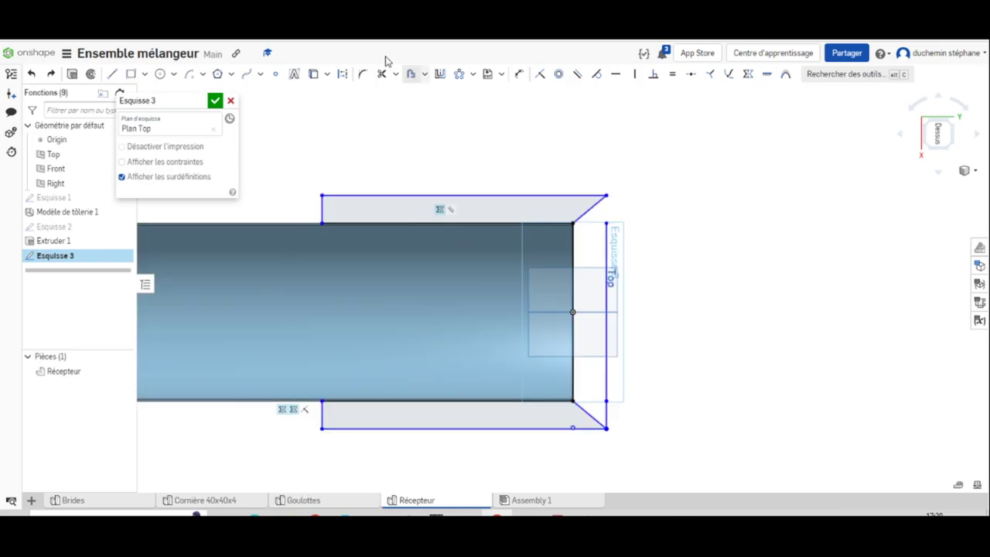
- Check the flange dimensions in the PDF drawing, then dimension the upper flange's short end at 30 mm in the Onshape sketch
left_click(497, 515)
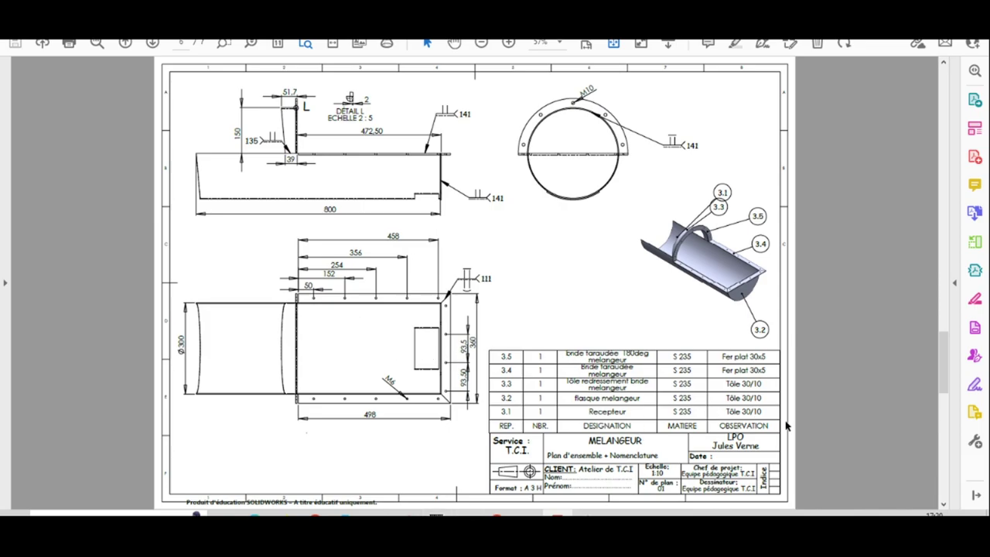
left_click(498, 515)
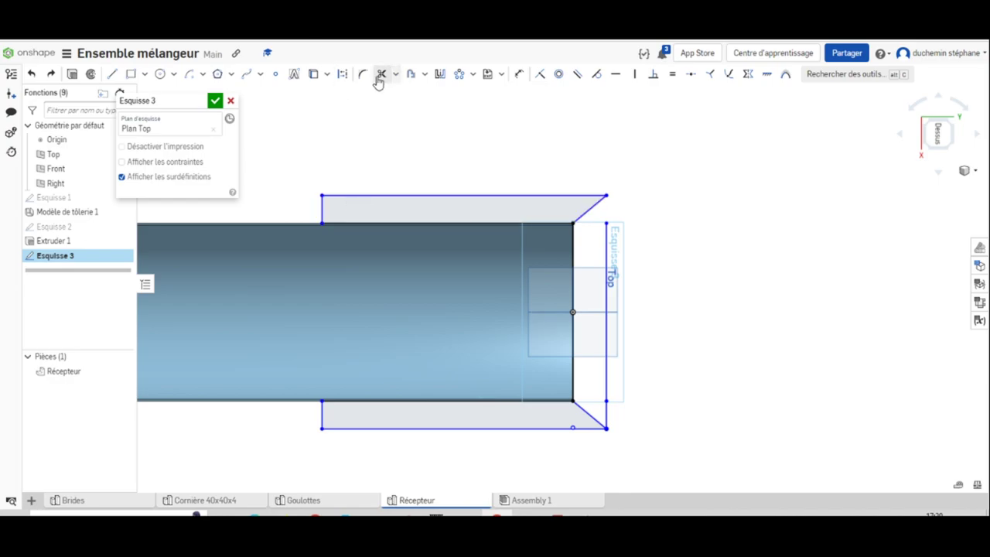
left_click(518, 74)
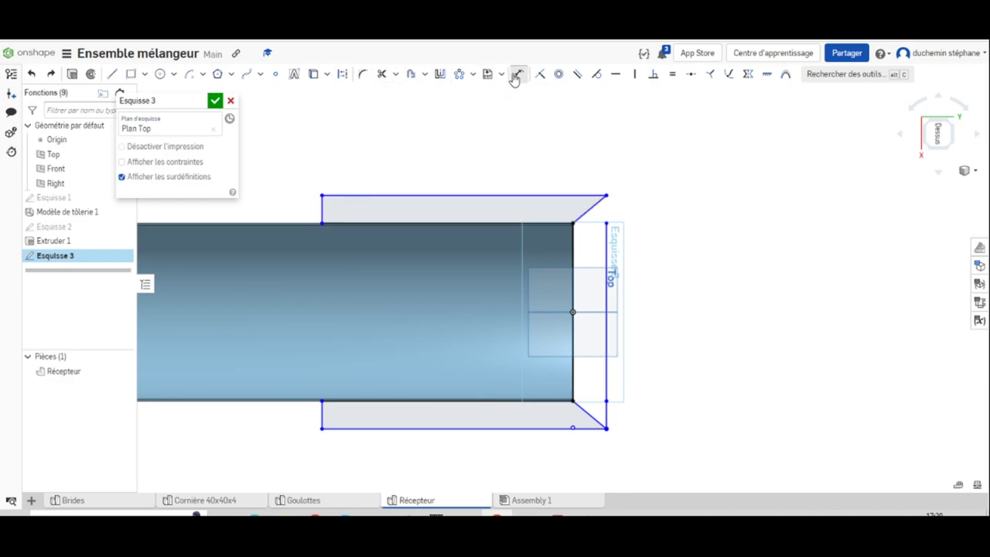
left_click(321, 206)
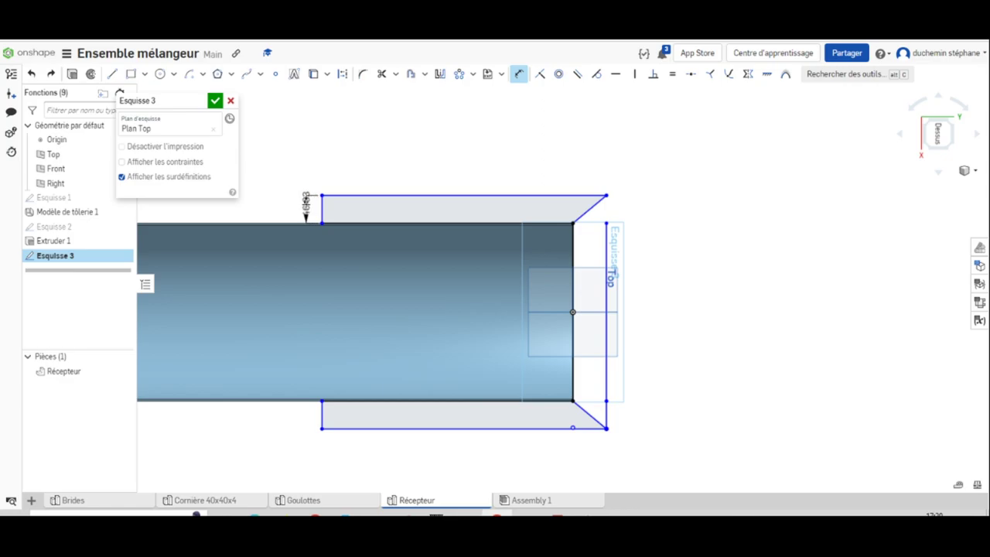
left_click(306, 202)
type("50")
key("Return")
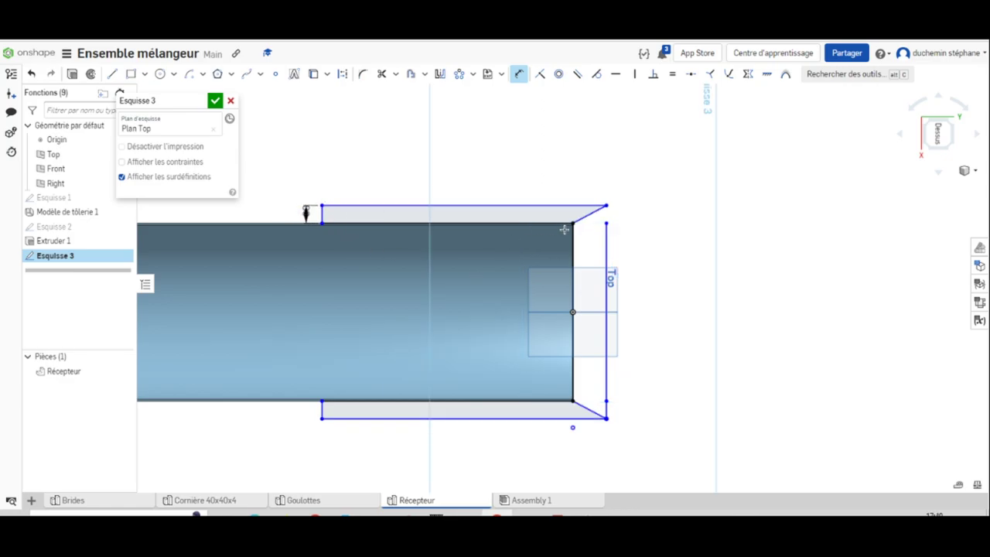
- Dimension the horizontal offset between the receiver's upper end corner and the upper mitre's outer point at 30 mm
scroll(567, 229, "up", 5)
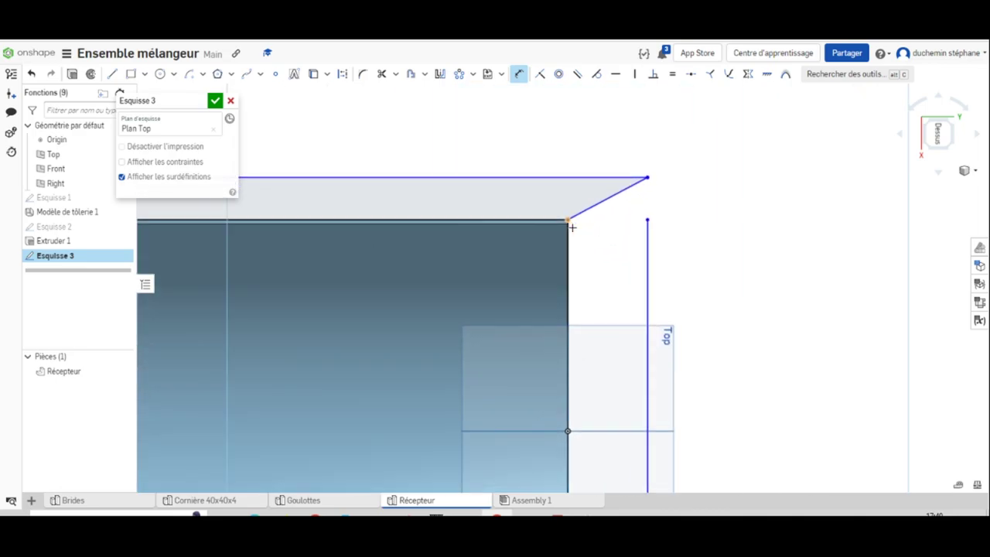
left_click(599, 205)
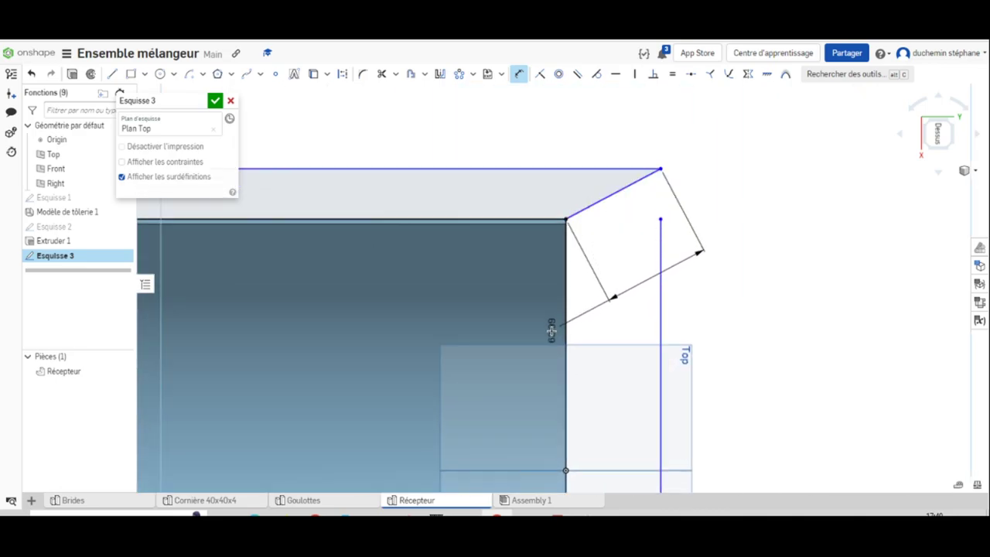
key("Escape")
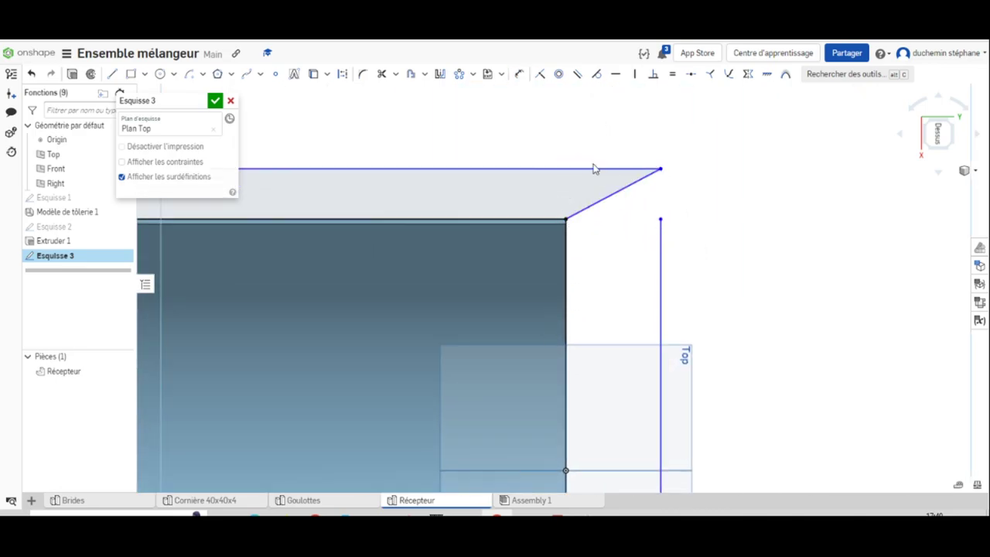
left_click(519, 73)
left_click(660, 170)
left_click(603, 110)
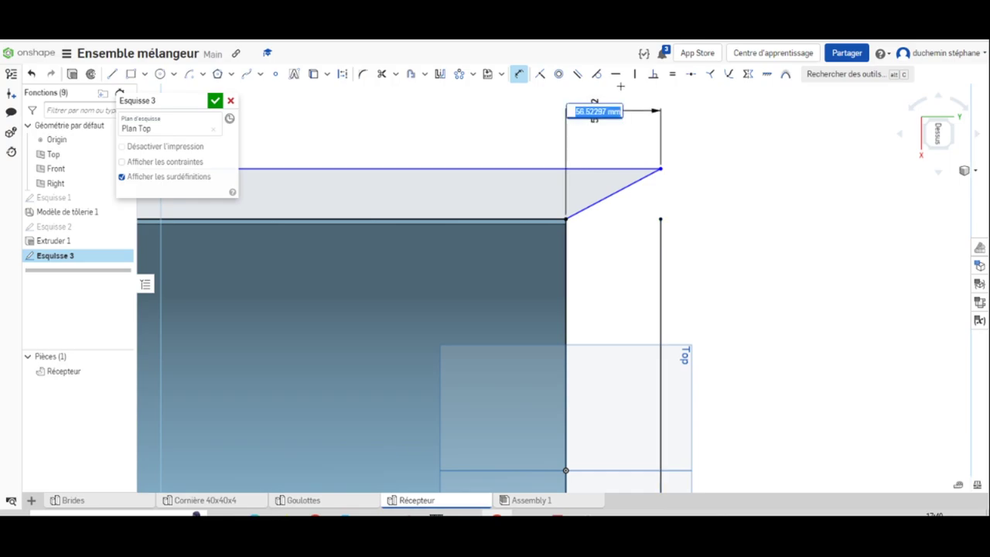
type("30")
key("Return")
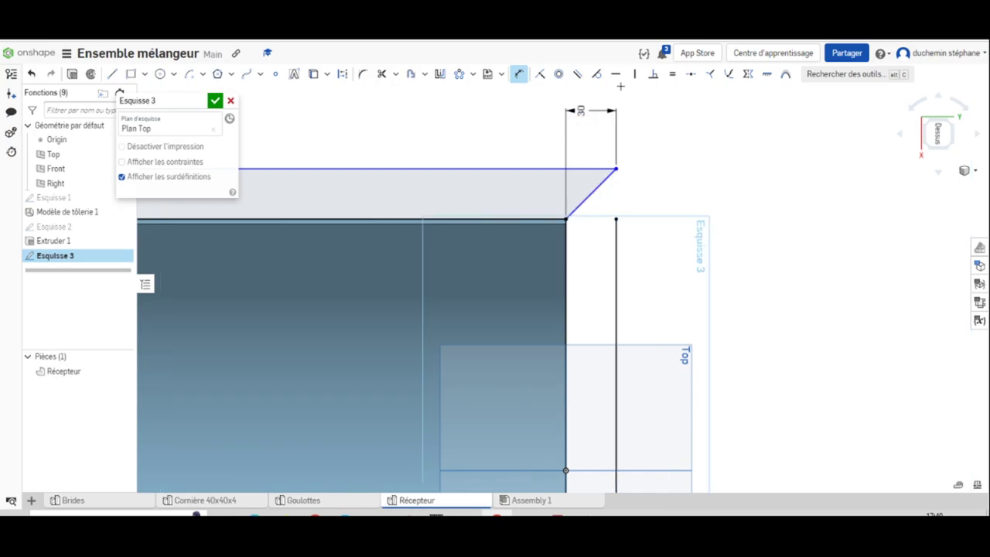
key("Escape")
- Delete the lower flange profile and the straight end flange line from the sketch
left_click(628, 217)
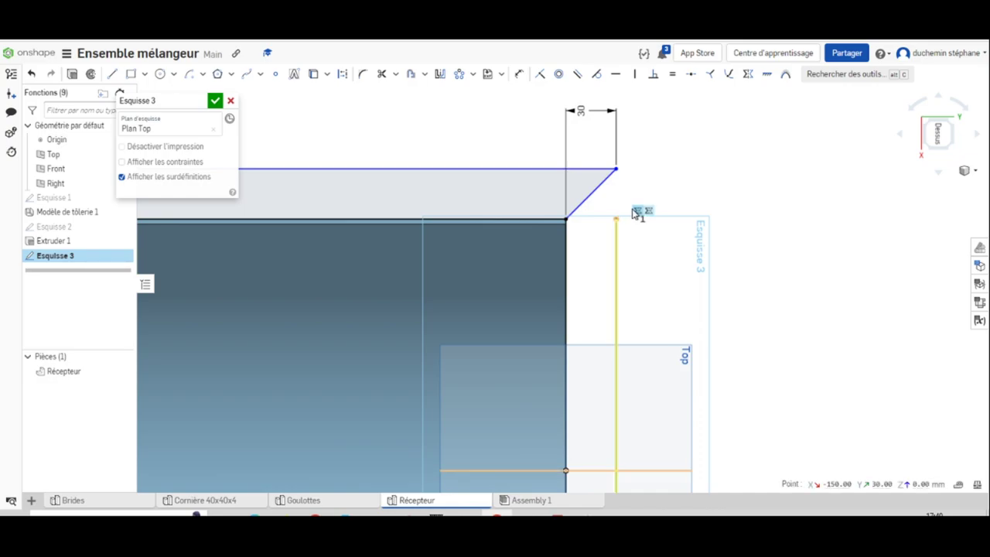
scroll(630, 271, "up", 3)
scroll(630, 284, "down", 6)
scroll(608, 425, "down", 2)
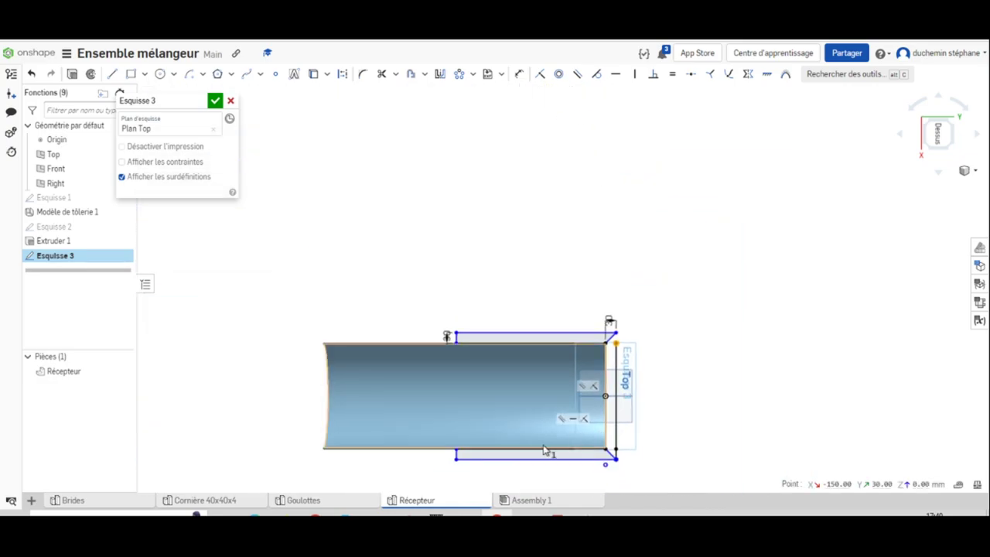
mouse_move(410, 478)
left_mouse_down()
mouse_move(751, 419)
mouse_move(747, 366)
mouse_move(741, 375)
left_mouse_up()
key("Delete")
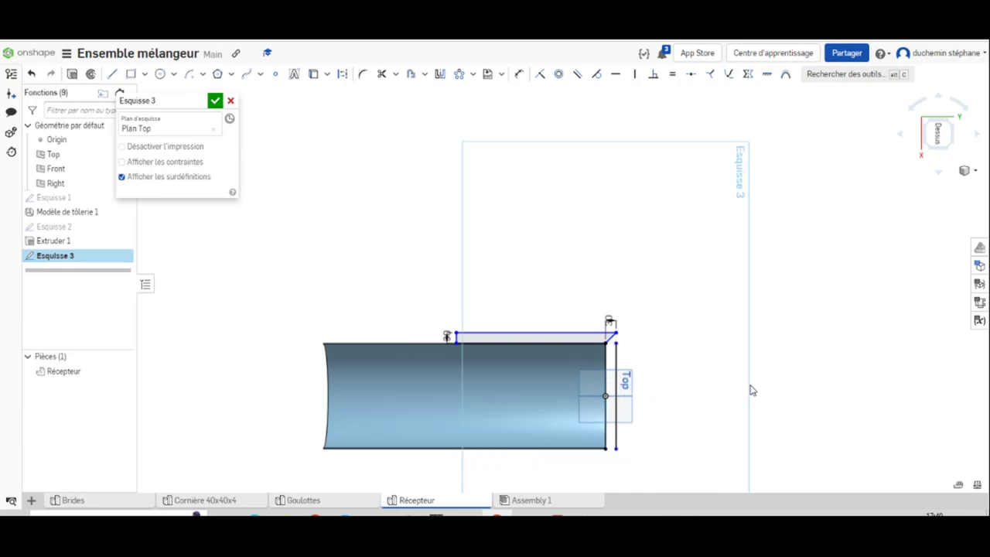
scroll(624, 396, "up", 2)
left_click(613, 366)
key("Delete")
scroll(580, 326, "up", 3)
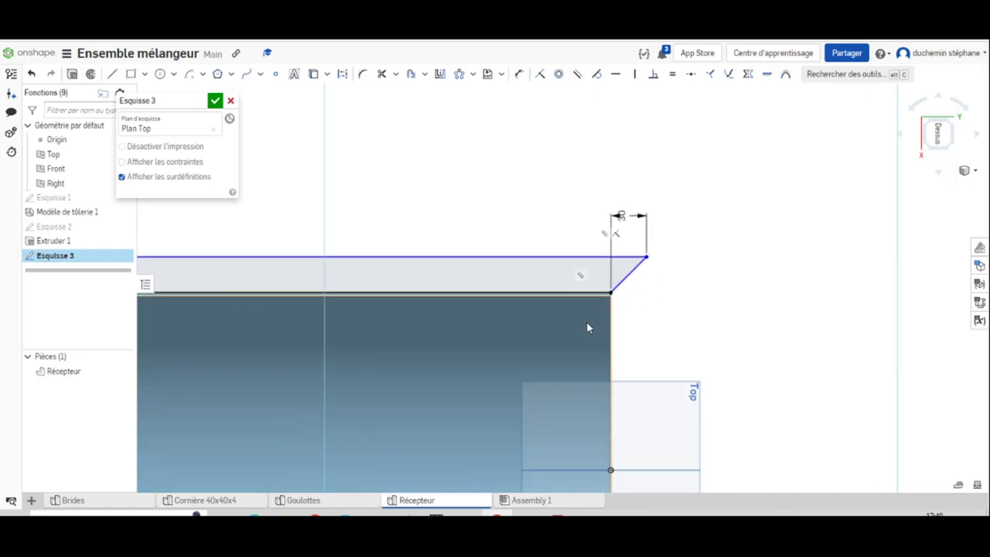
scroll(495, 310, "down", 1)
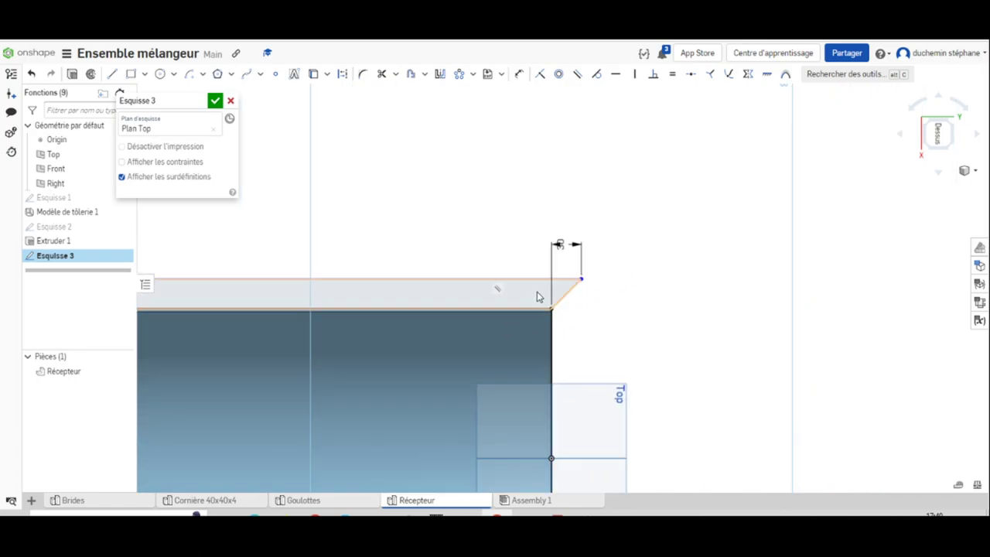
scroll(433, 332, "up", 3)
scroll(417, 340, "down", 2)
middle_click_drag(442, 325, 628, 197)
middle_click_drag(788, 241, 643, 225)
scroll(525, 287, "up", 1)
middle_click_drag(524, 287, 624, 236)
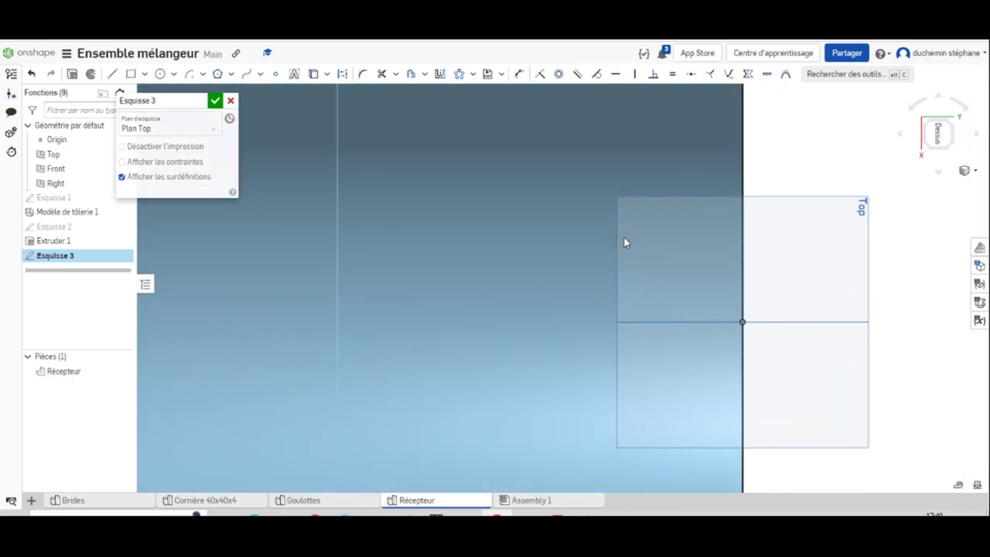
scroll(627, 245, "down", 3)
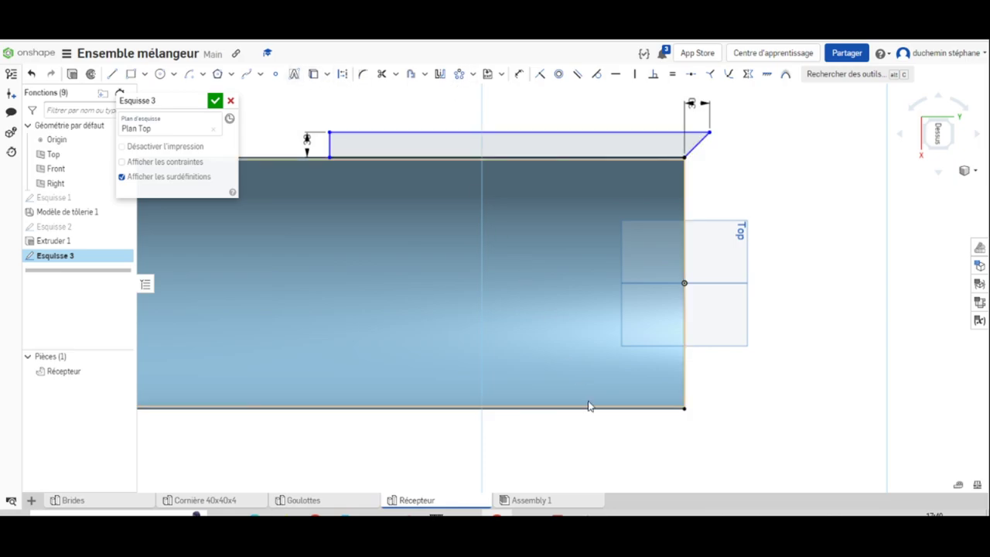
- Check the flange length in the PDF drawing, then dimension the upper flange's outer edge at 472.5 mm
key("alt+Tab")
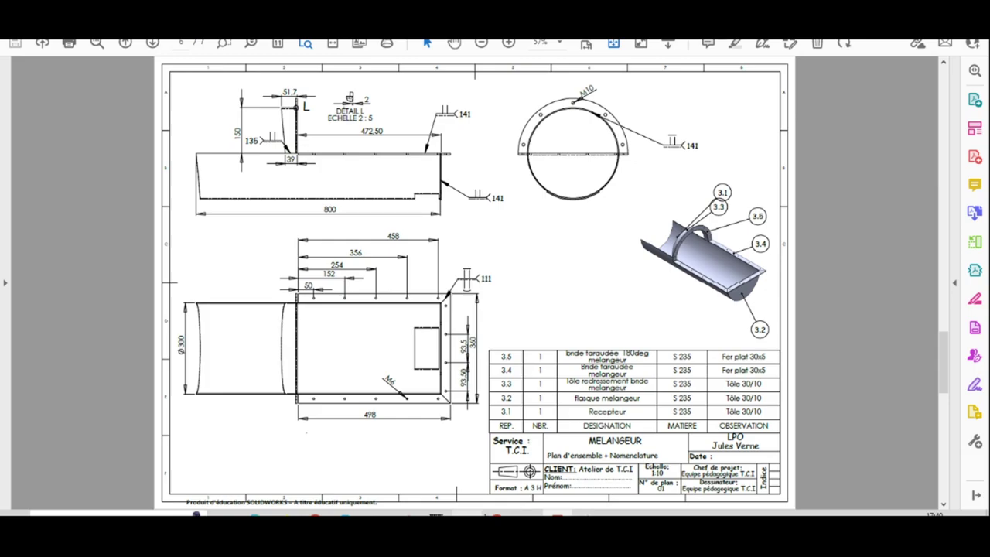
key("alt+Tab")
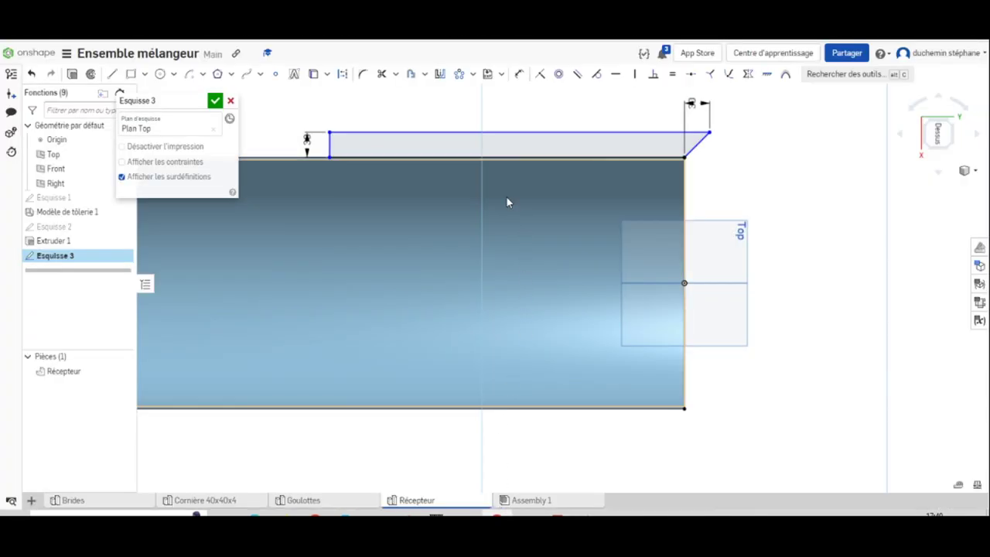
left_click(519, 73)
left_click(509, 132)
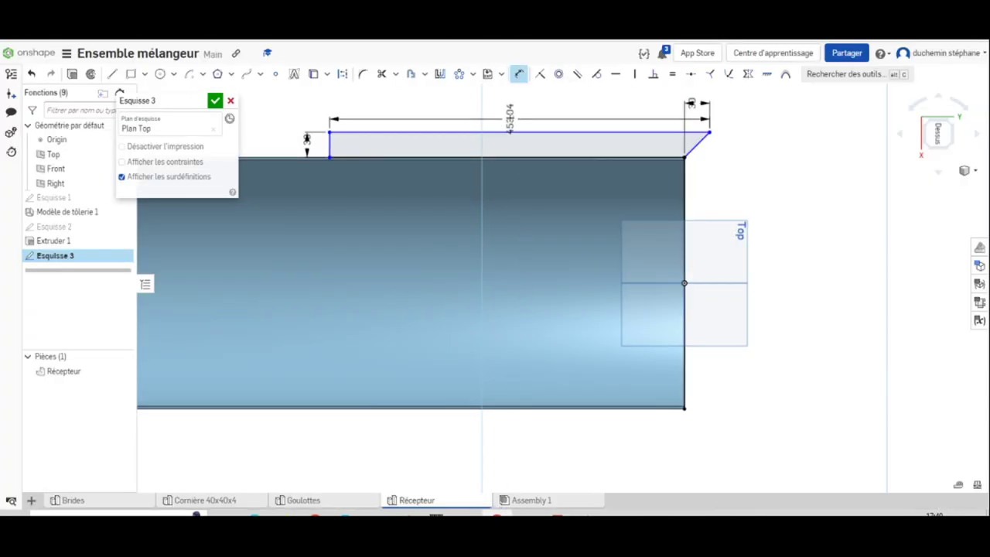
left_click(511, 116)
type("41")
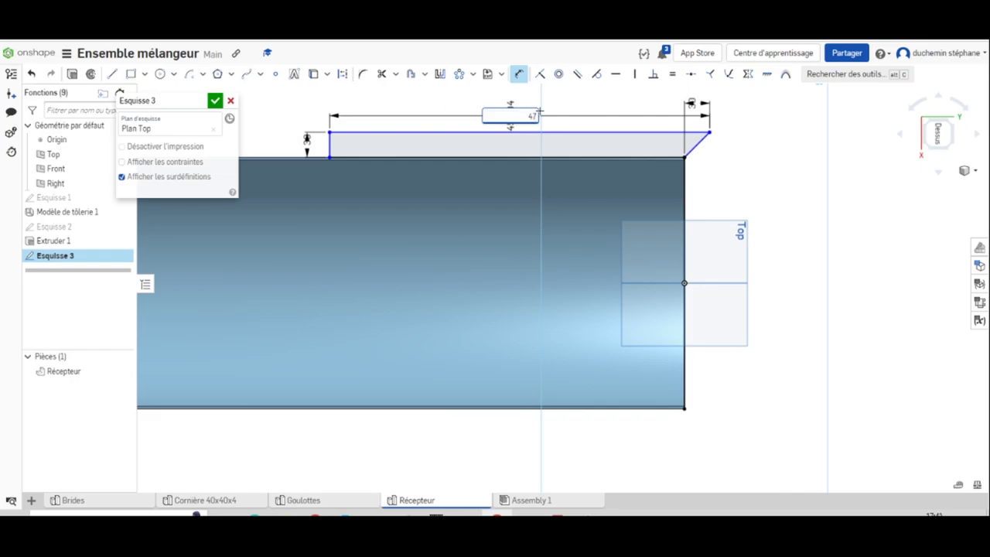
type("2.5")
key("Return")
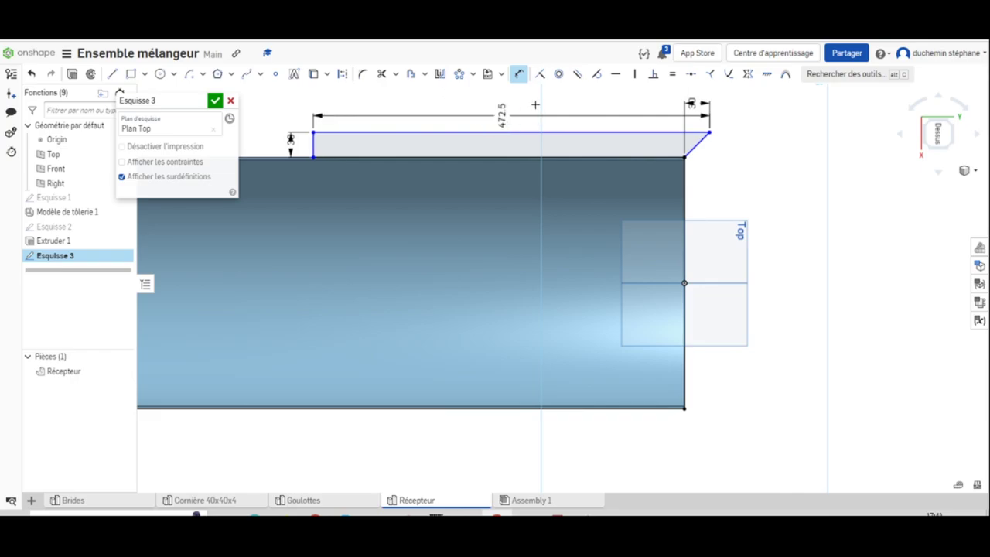
- Add a 45° angle dimension between the upper mitre line and the upper flange's outer edge
left_click(696, 146)
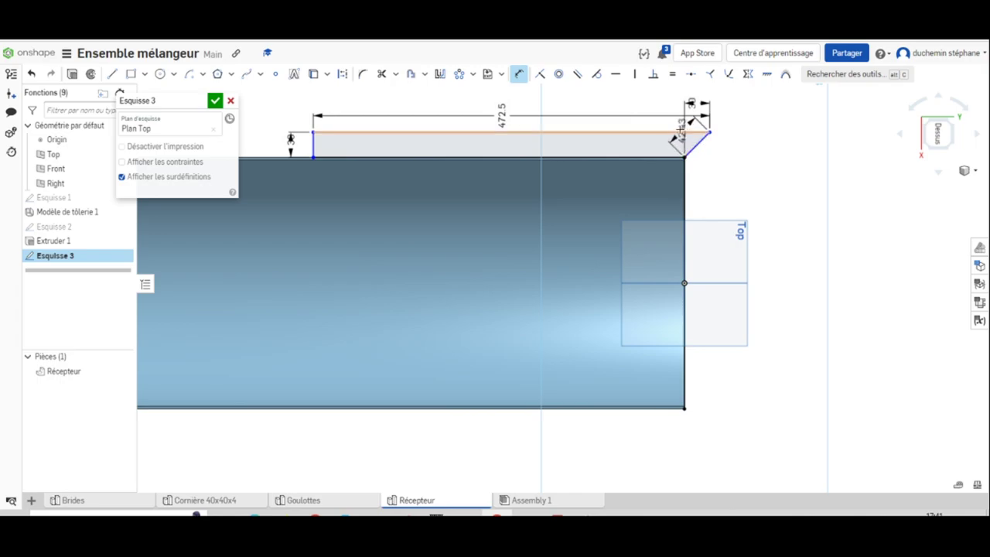
left_click(684, 132)
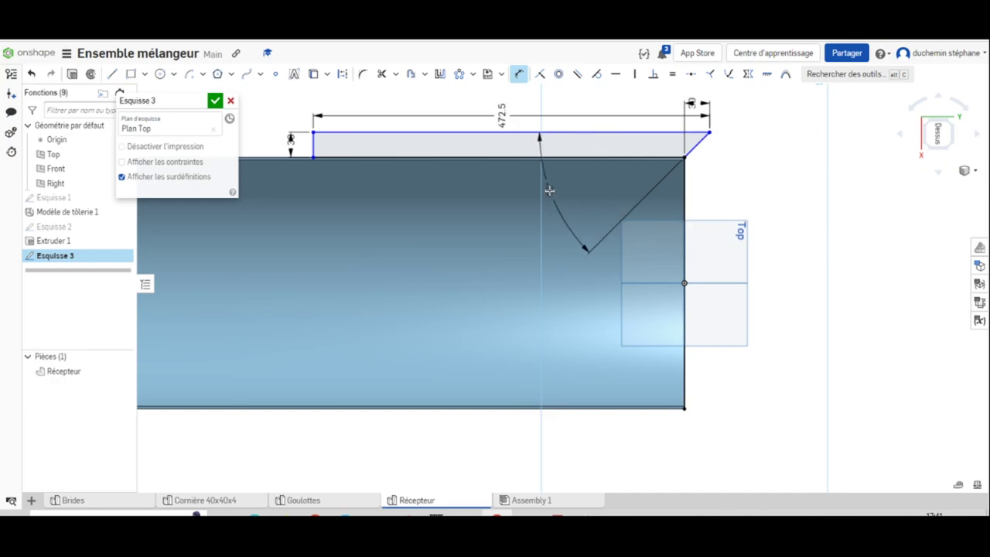
left_click(549, 191)
key("Return")
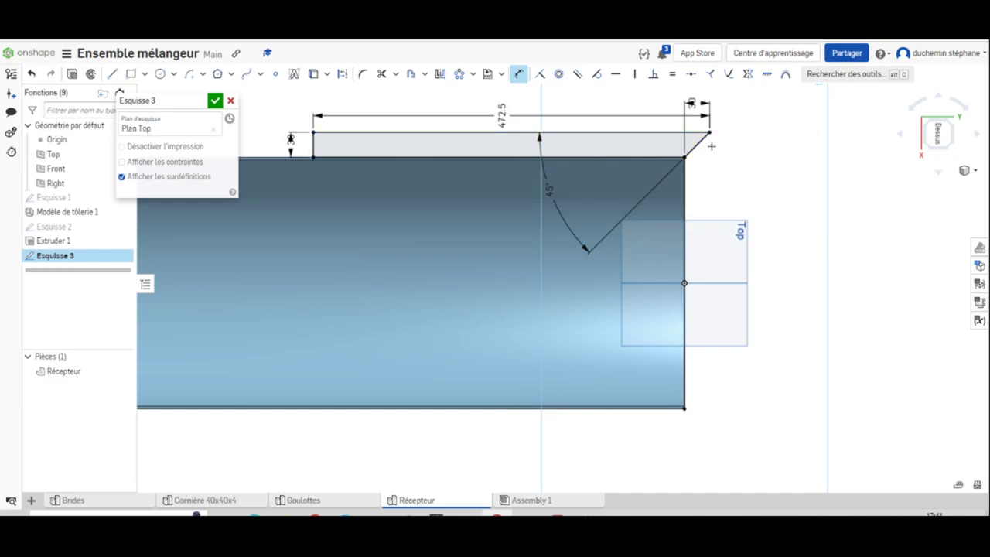
- Mirror the upper flange profile about the receiver's horizontal centre plane to the lower long edge
scroll(691, 214, "up", 3)
scroll(682, 227, "down", 4)
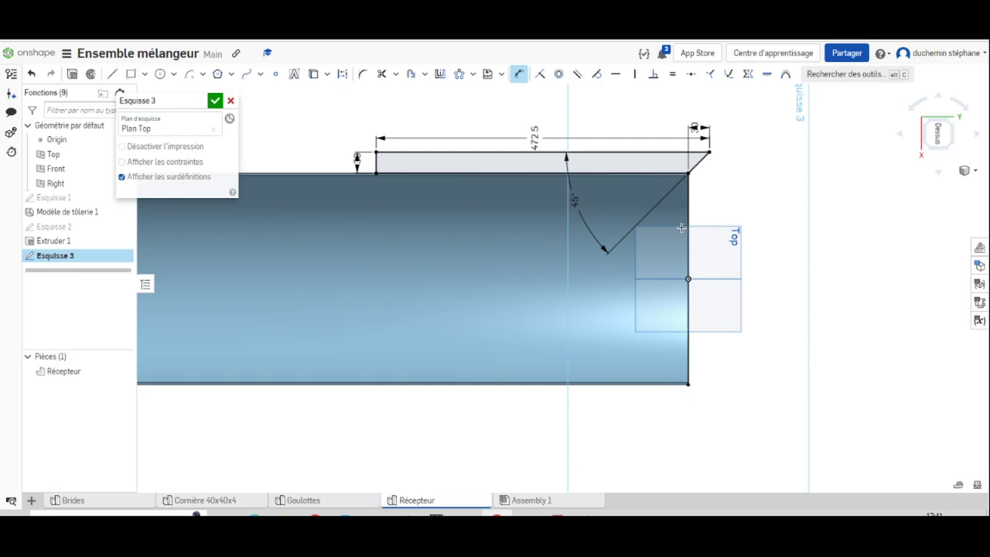
left_click(439, 73)
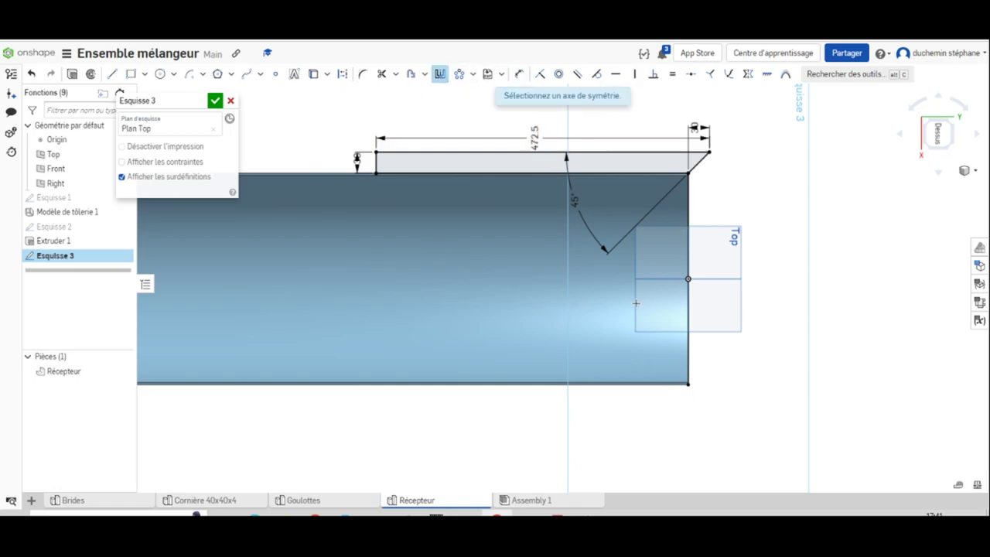
left_click(656, 278)
mouse_move(340, 110)
left_mouse_down()
mouse_move(769, 218)
mouse_move(754, 220)
left_mouse_up()
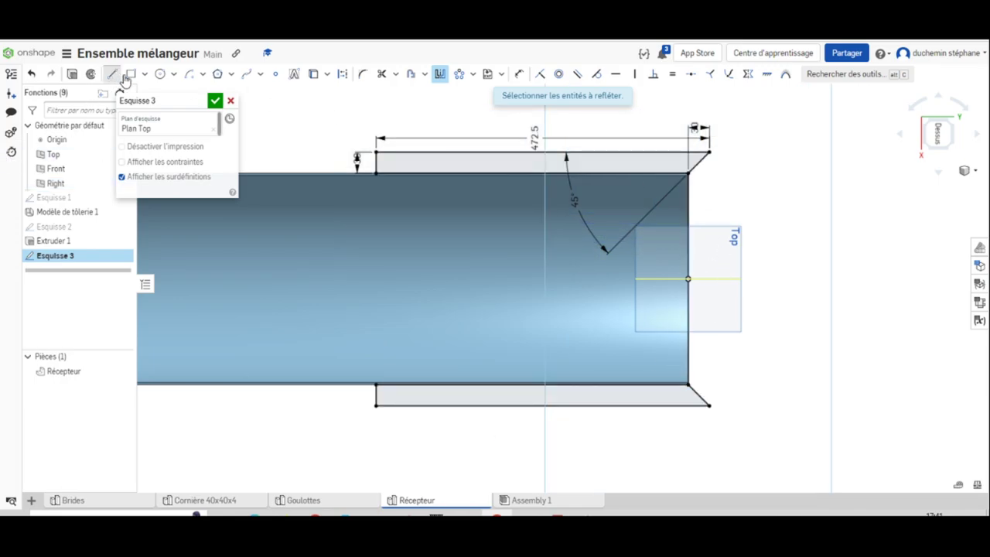
- Close the end flange with a vertical line joining the outer points of the upper and lower mitres
left_click(113, 73)
left_click(710, 153)
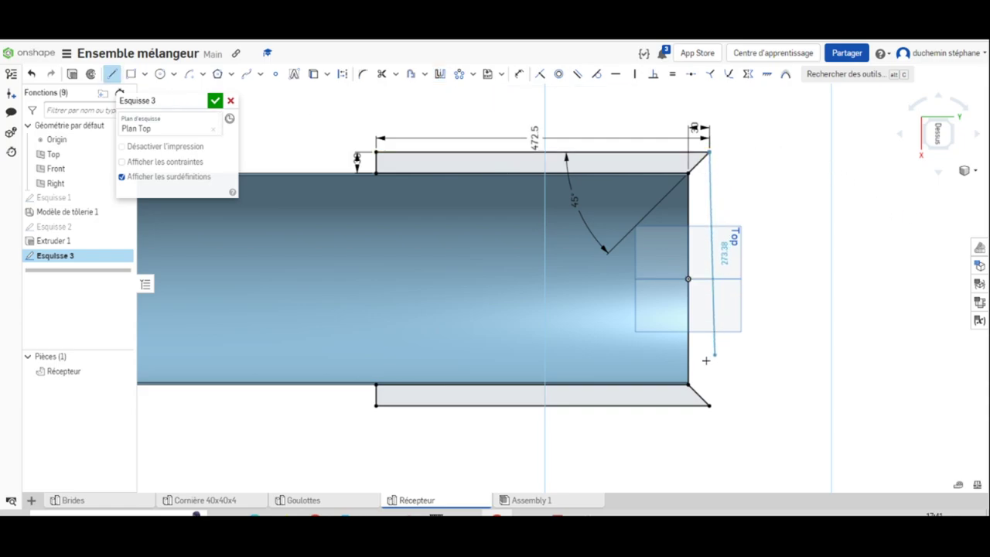
left_click(709, 405)
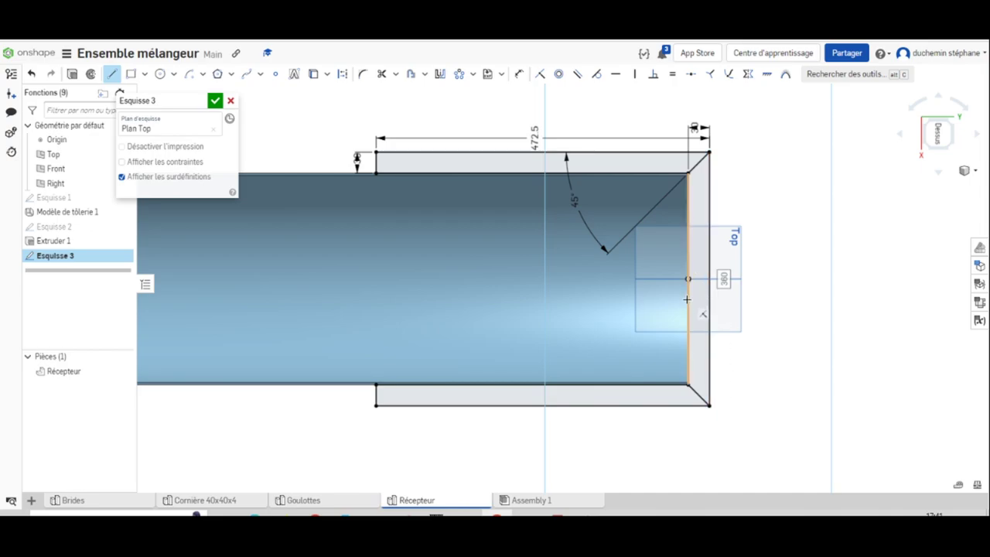
scroll(692, 305, "up", 2)
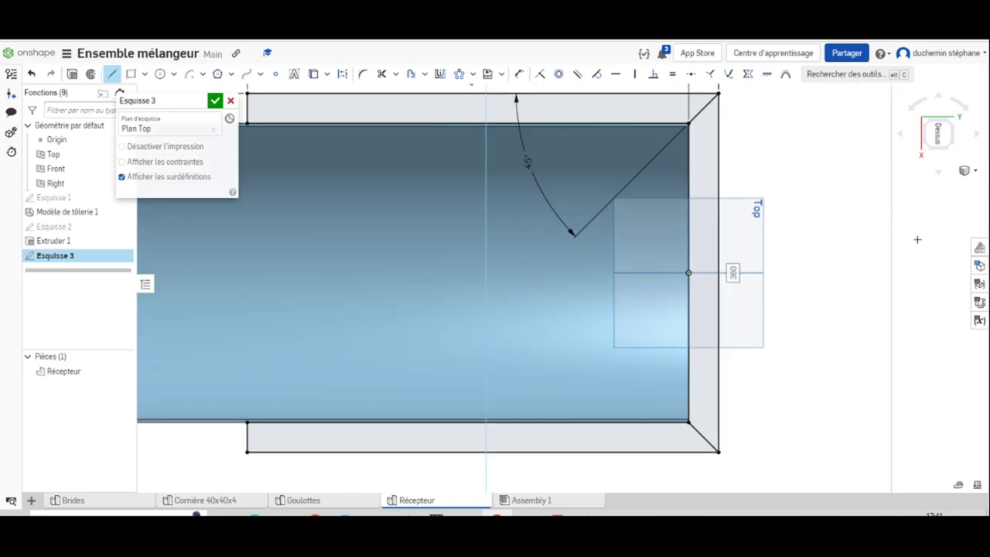
key("Escape")
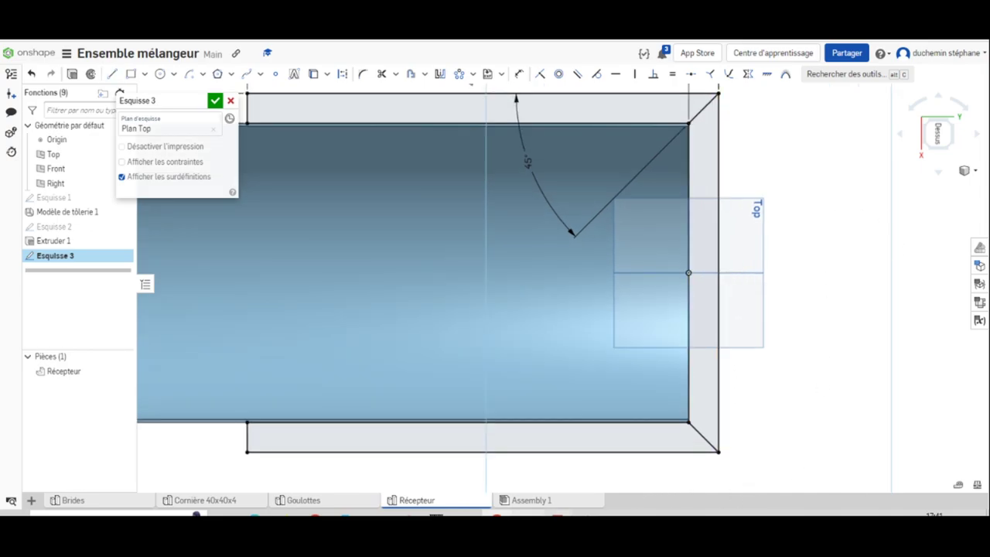
- Check the hole layout in the PDF drawing, then draw construction centrelines along the middle of the upper, end and lower flanges
key("alt+Tab")
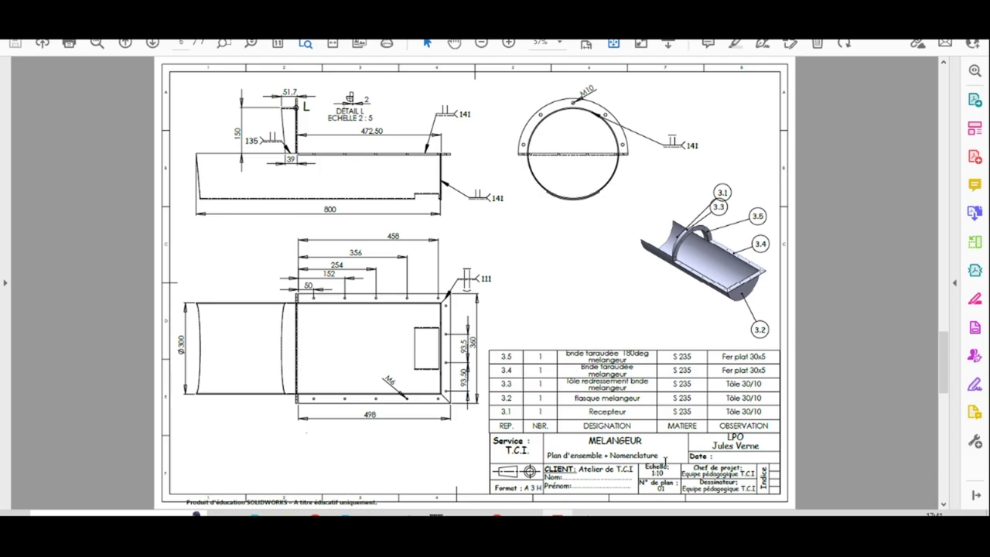
left_click(499, 513)
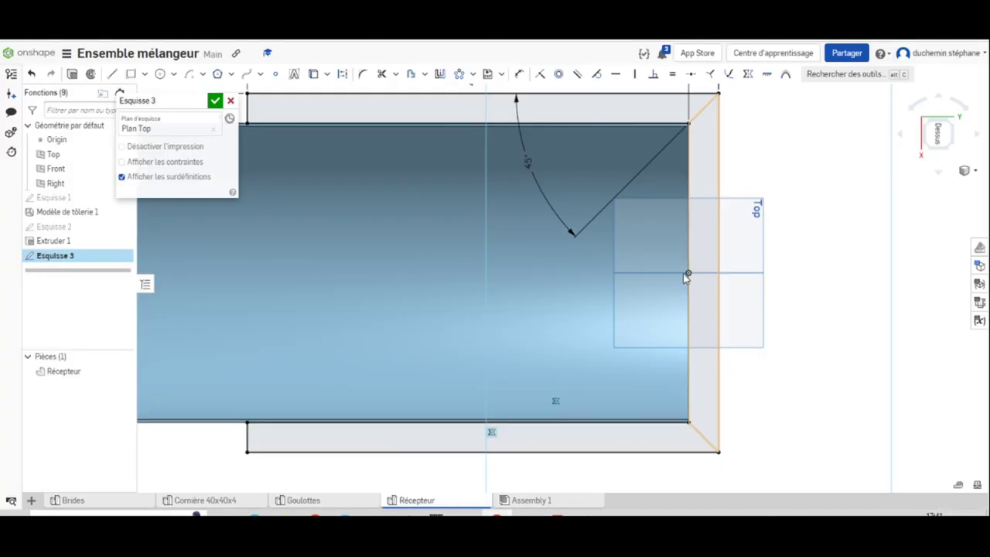
left_click(112, 75)
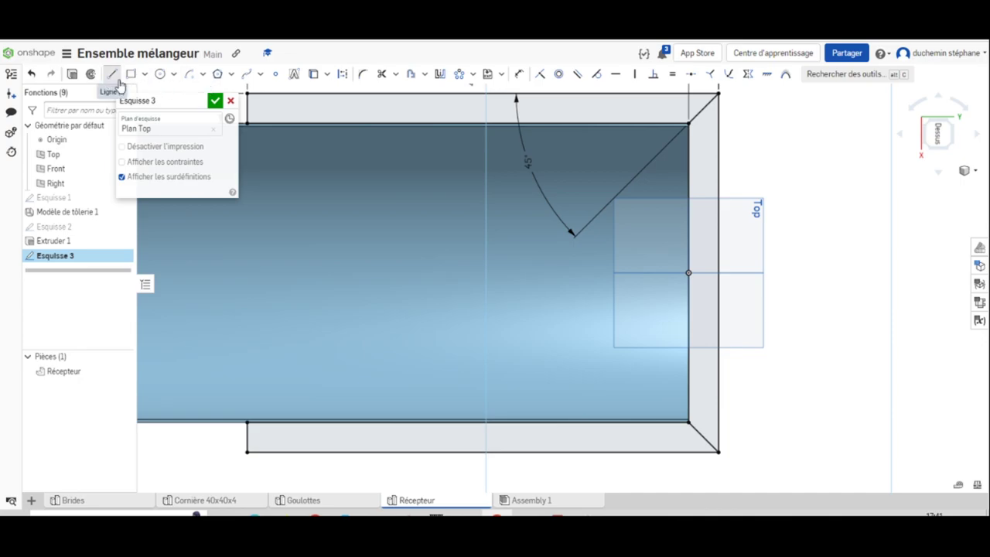
left_click(342, 73)
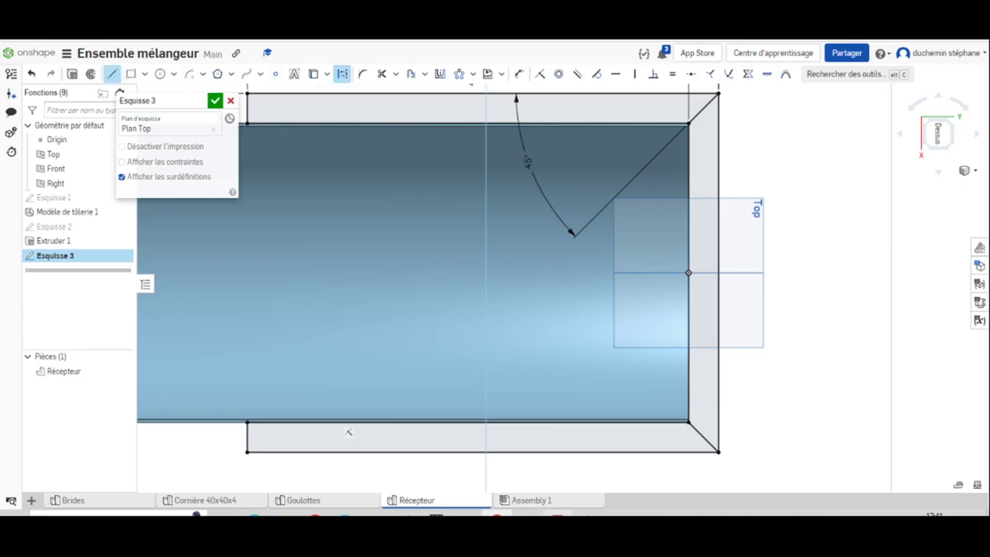
key("alt+Tab")
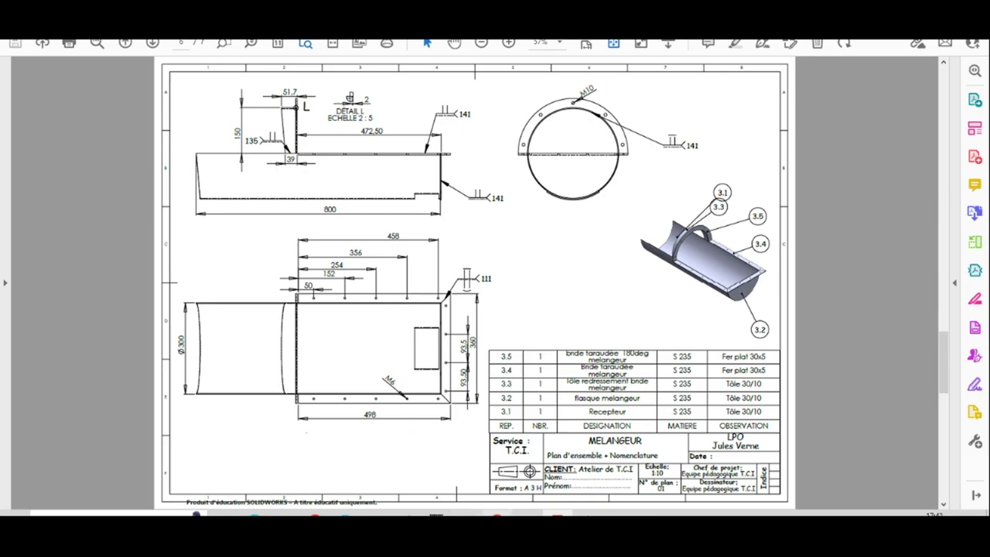
key("alt+Tab")
left_click(246, 108)
left_click(704, 108)
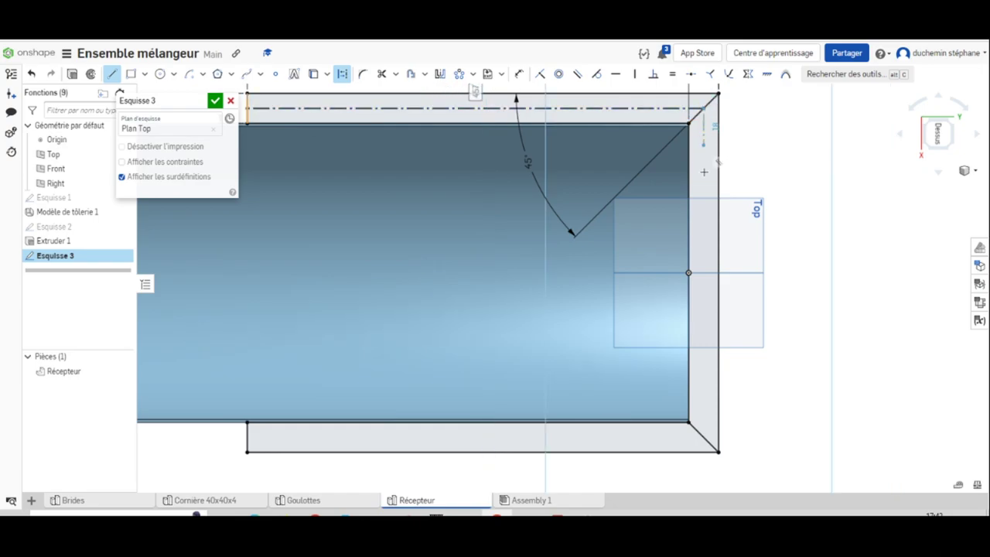
left_click(704, 436)
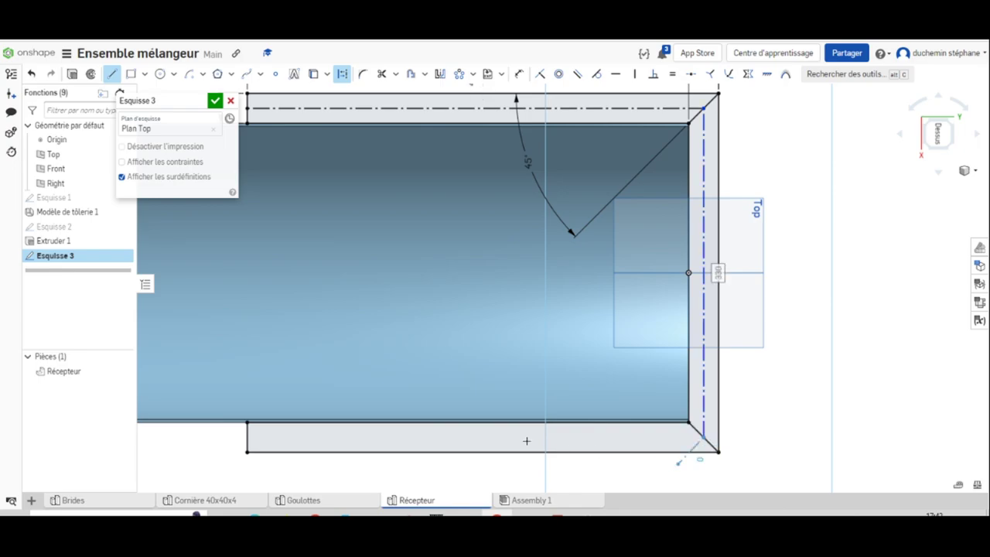
left_click(247, 437)
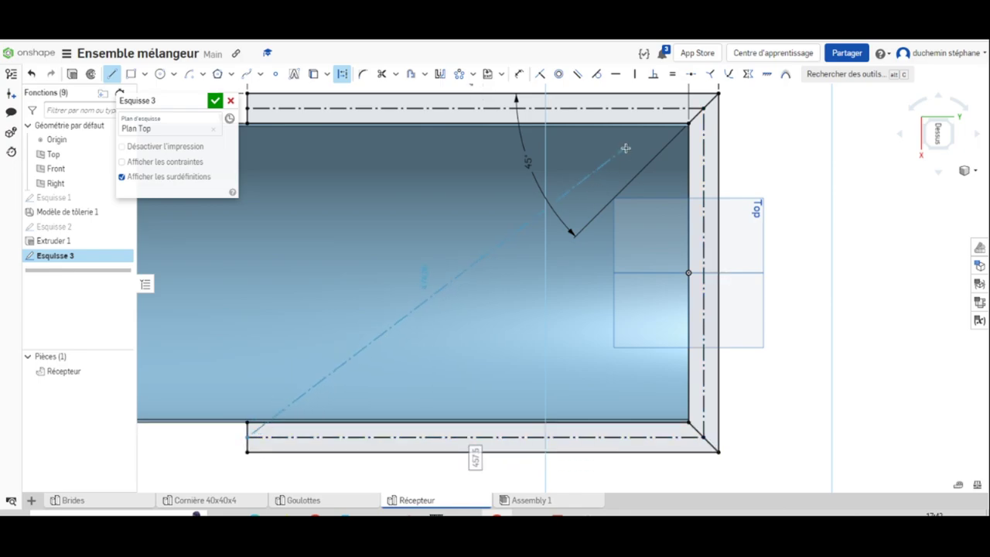
key("Escape")
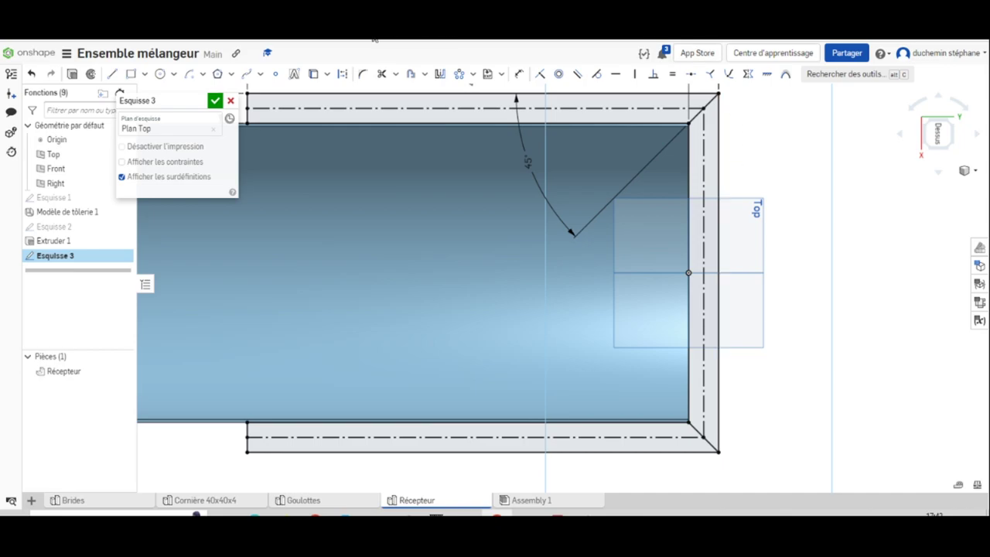
- Place six sketch points along the upper flange's construction centreline
left_click(275, 76)
left_click(281, 109)
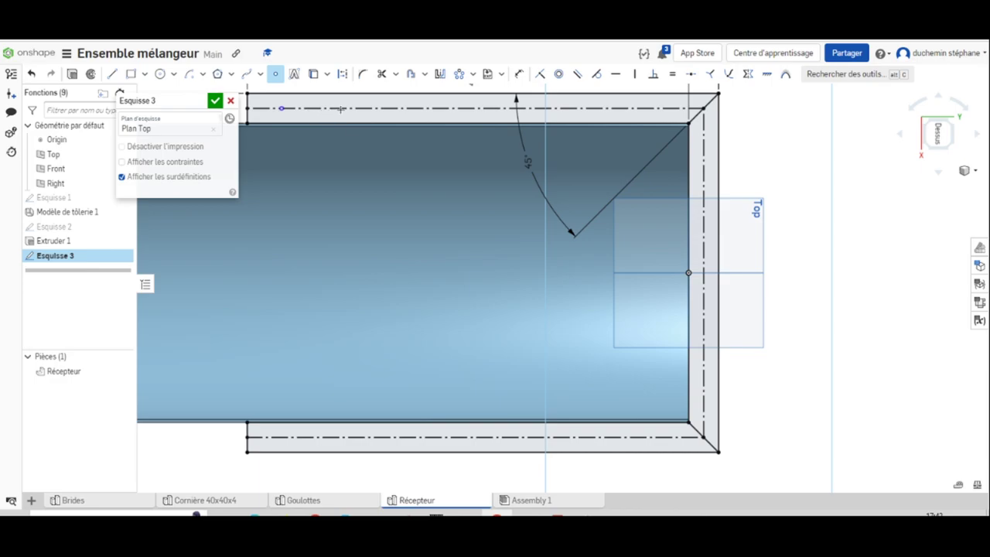
left_click(358, 109)
left_click(457, 109)
left_click(534, 108)
left_click(604, 108)
- Dimension the first hole point at 50 mm from the upper flange's open end
scroll(551, 111, "up", 3)
scroll(551, 111, "down", 4)
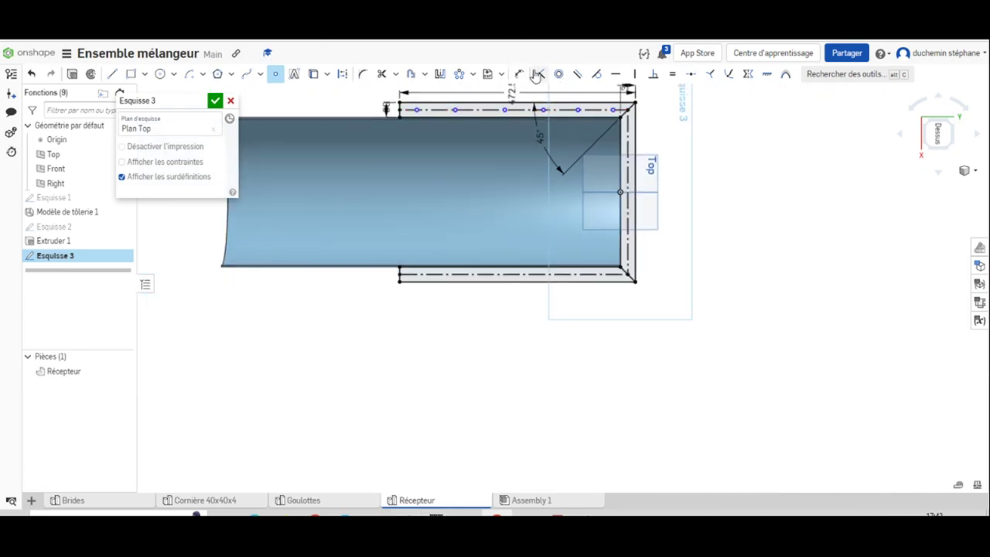
left_click(519, 74)
scroll(400, 112, "up", 2)
scroll(400, 155, "down", 2)
scroll(401, 217, "up", 4)
scroll(402, 216, "up", 2)
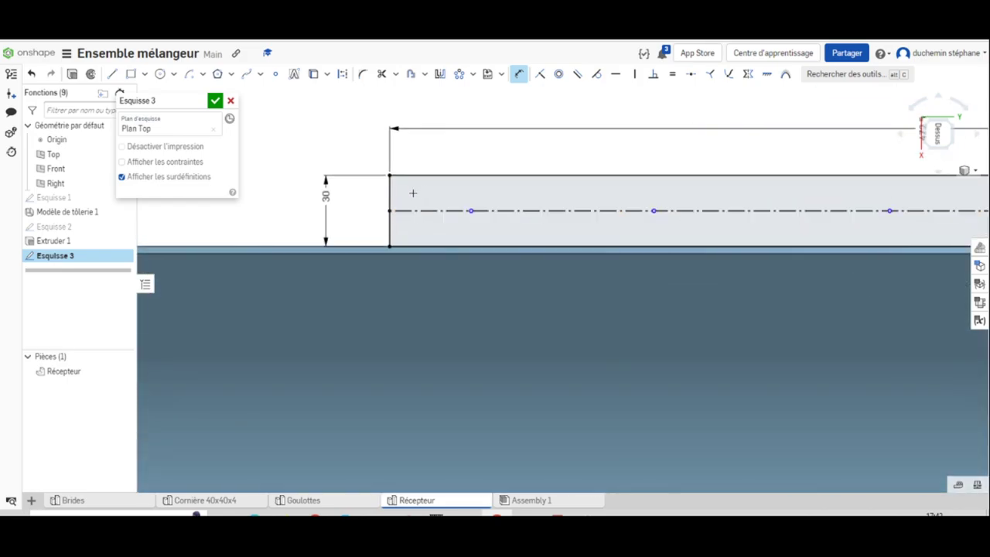
left_click(390, 191)
left_click(470, 210)
type("50")
key("Return")
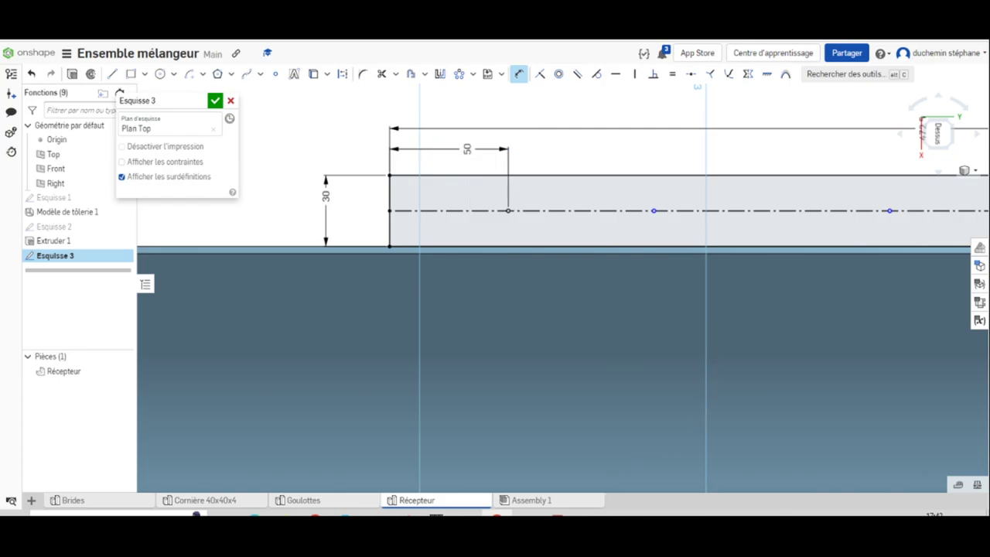
- Check the hole spacing in the PDF drawing, then dimension the second hole point at 152 mm from the upper flange's open end
key("alt+Tab")
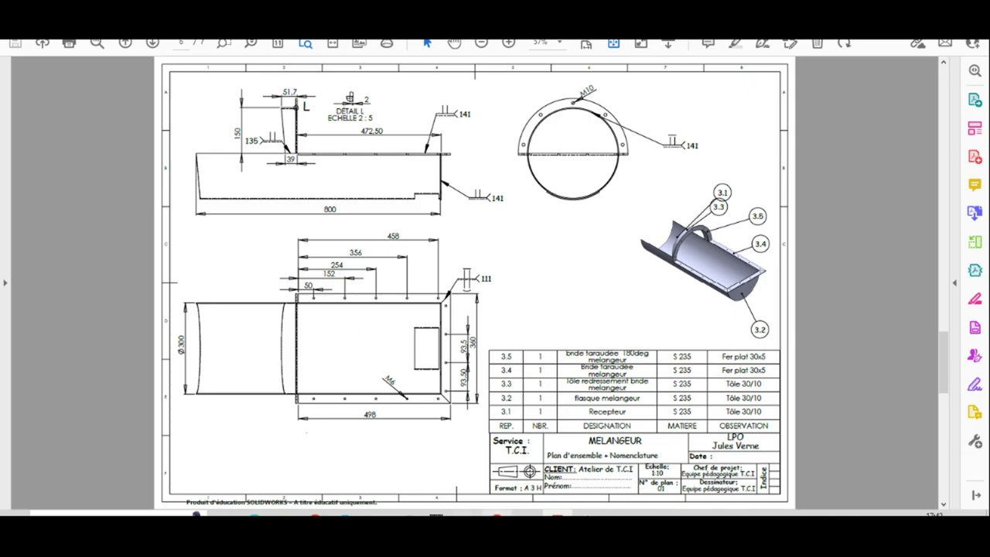
left_click(497, 514)
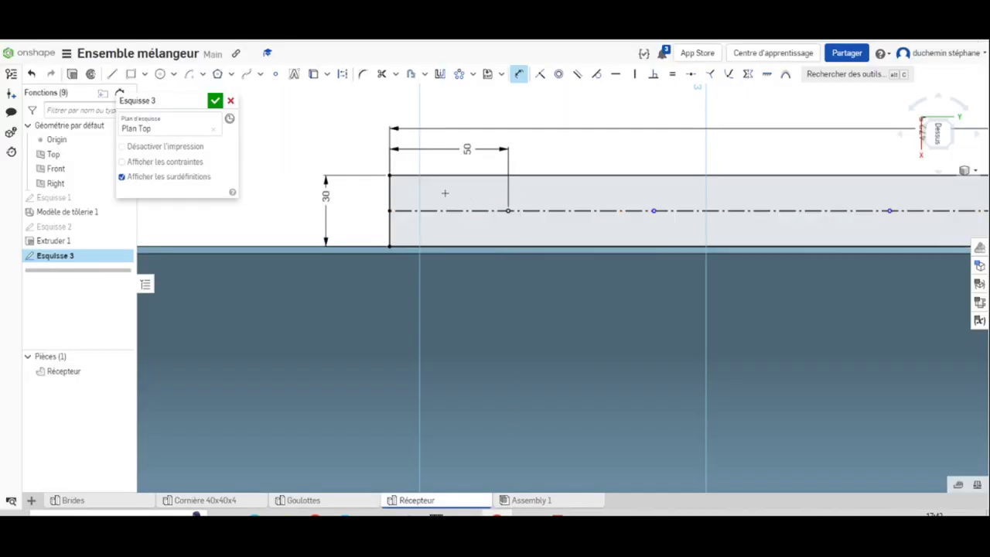
left_click(389, 186)
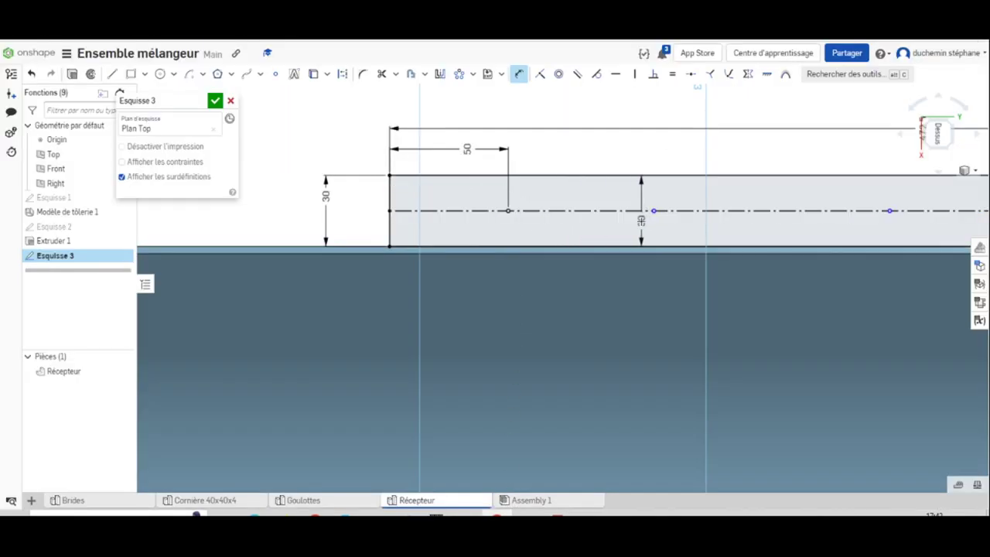
left_click(656, 209)
left_click(548, 138)
type("152")
key("Return")
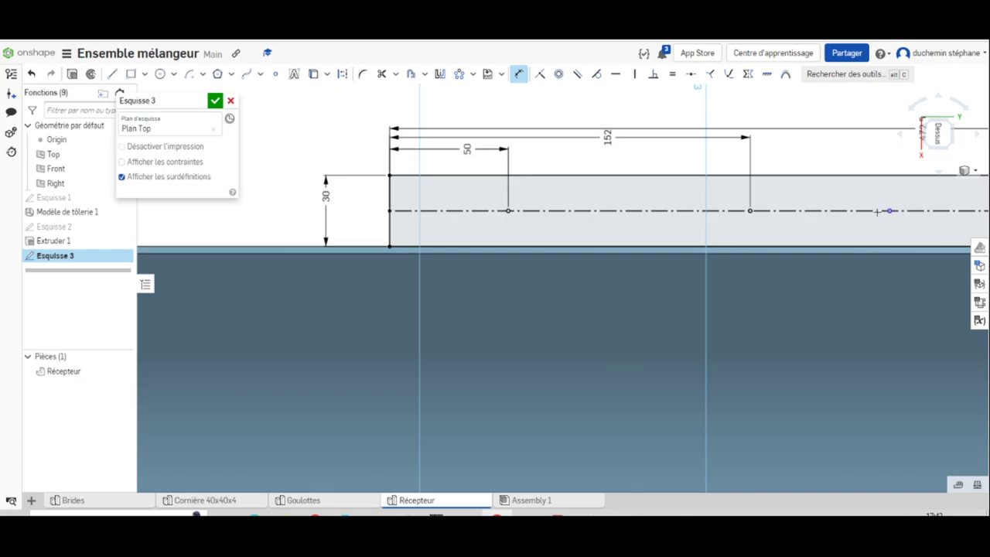
- Dimension the third hole point at 254 mm from the upper flange's open end
left_click(385, 195)
left_click(890, 211)
left_click(615, 98)
type("254")
key("Return")
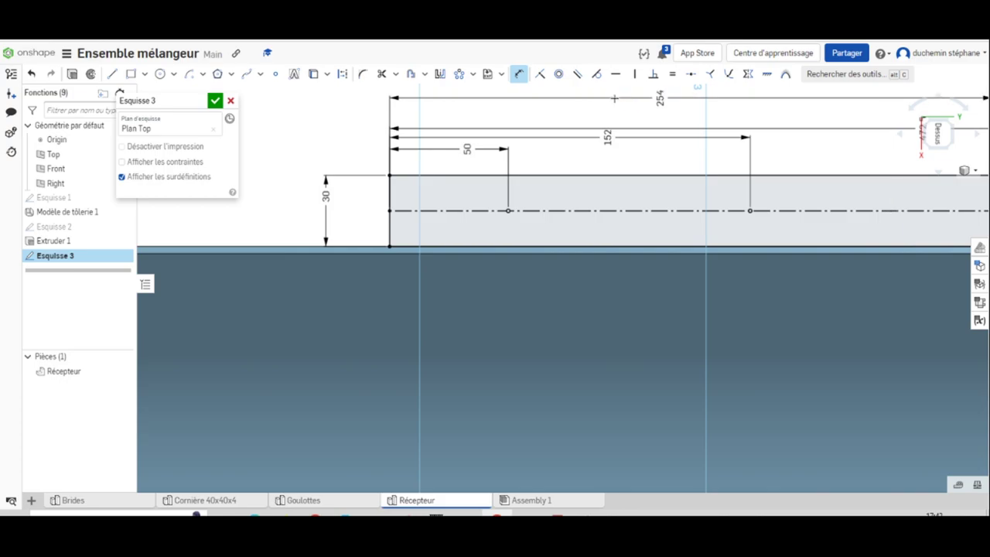
- Check the next hole position in the PDF drawing, then dimension the fourth point at 356 mm from the upper flange's open end
scroll(544, 161, "up", 2)
scroll(542, 167, "down", 5)
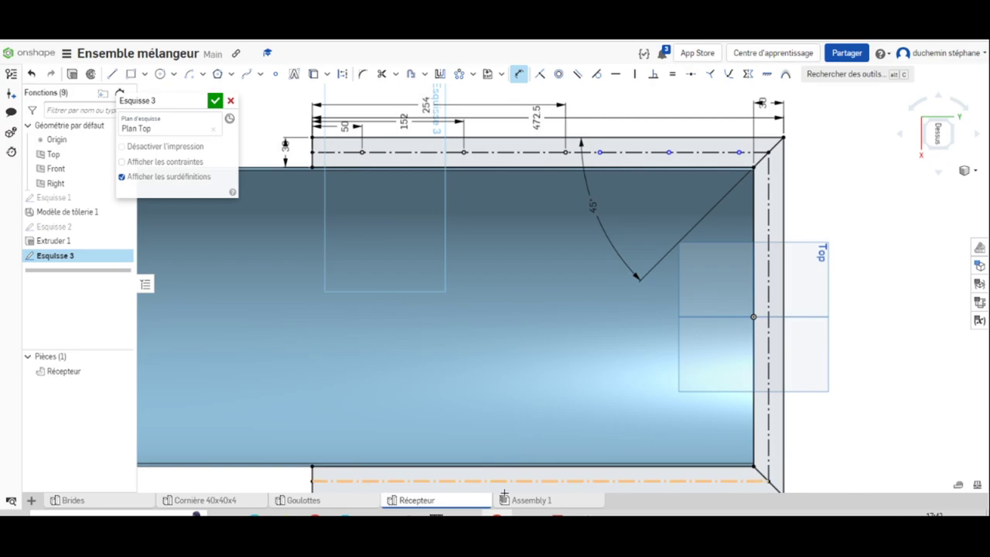
left_click(555, 514)
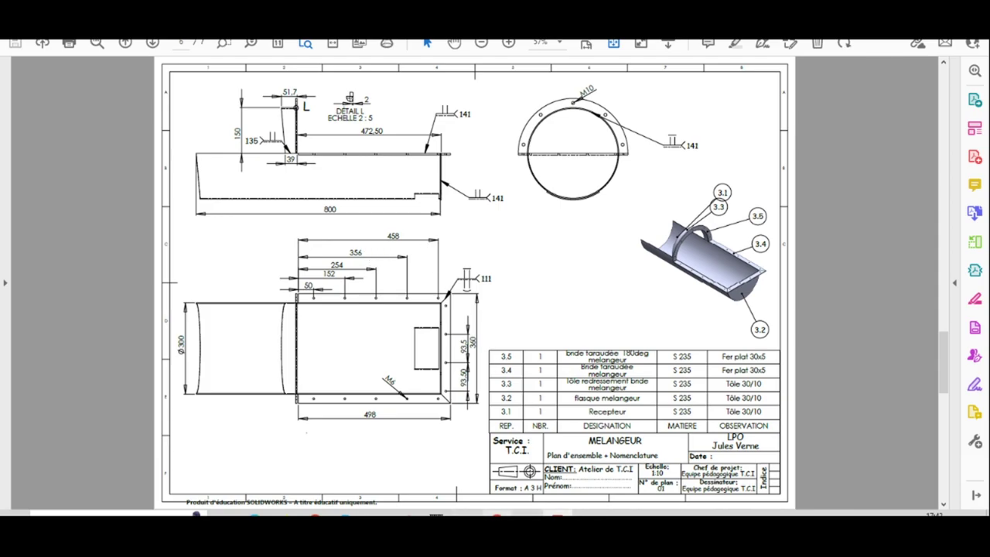
left_click(497, 514)
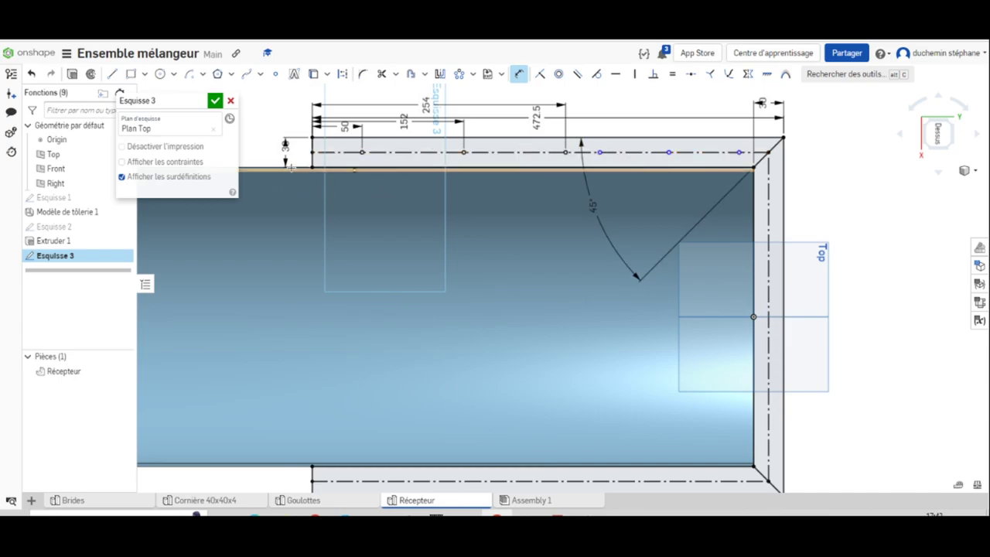
left_click(313, 152)
left_click(600, 152)
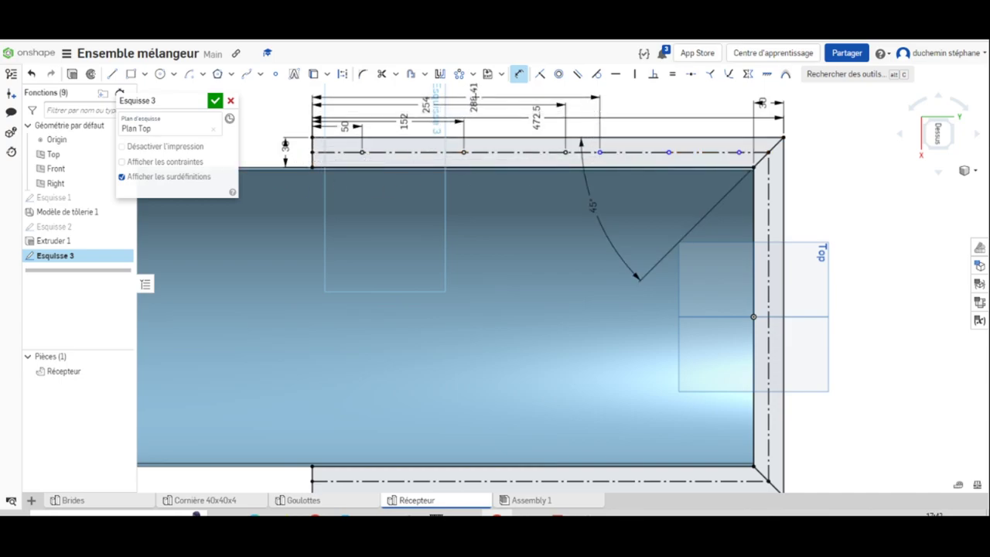
left_click(480, 94)
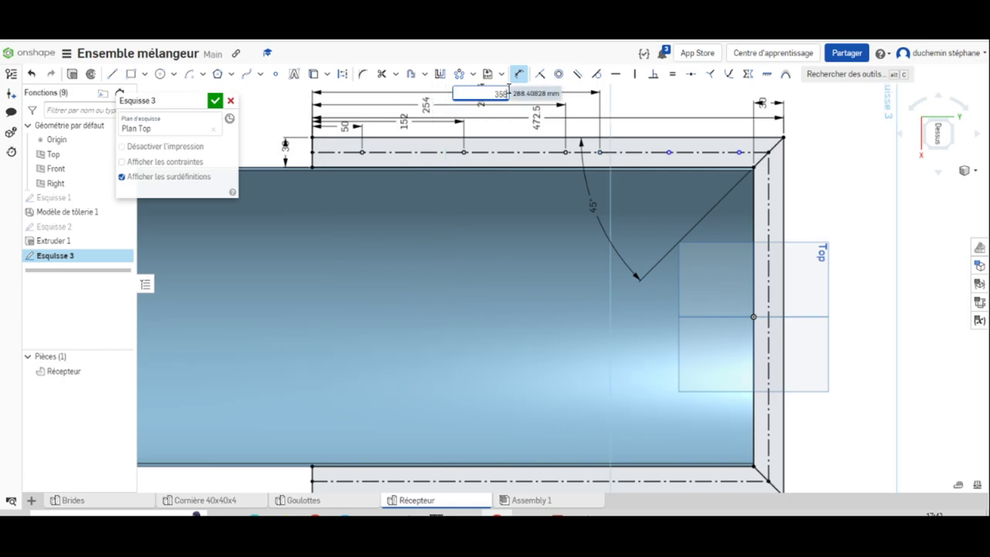
type("358")
key("Return")
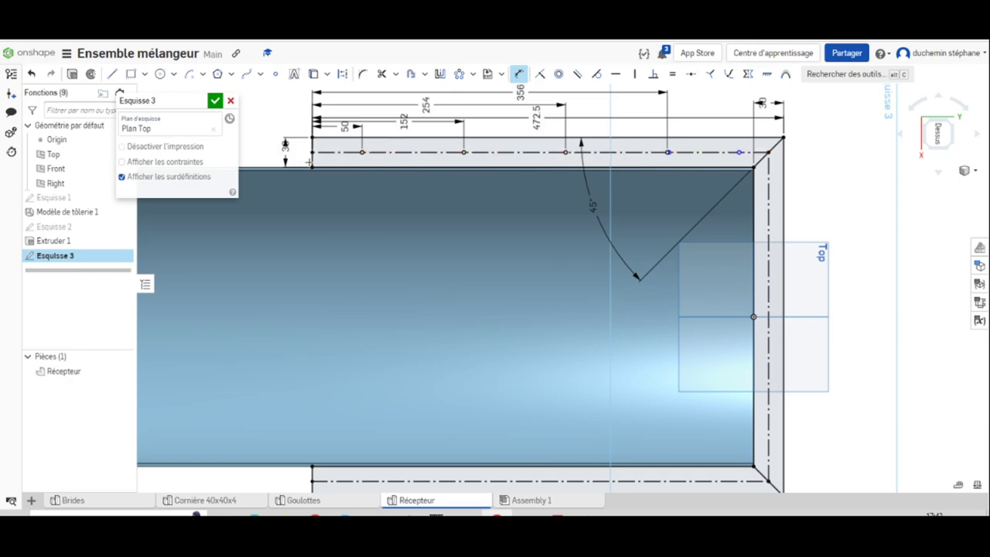
- Dimension the last hole point near the mitre at 458 mm from the upper flange's open end
scroll(495, 149, "up", 2)
scroll(495, 148, "down", 4)
middle_click_drag(508, 116, 507, 217)
left_click(507, 141)
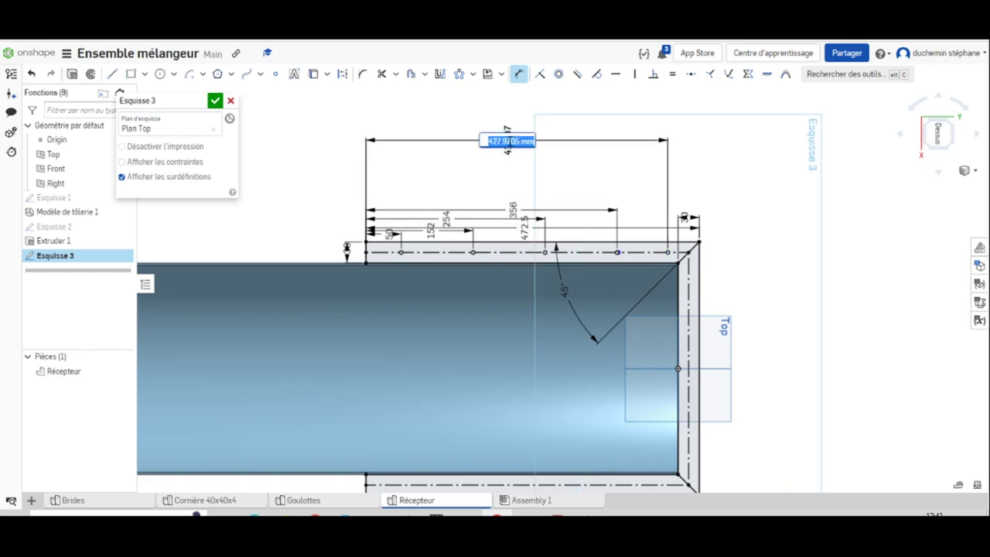
type("458")
key("Return")
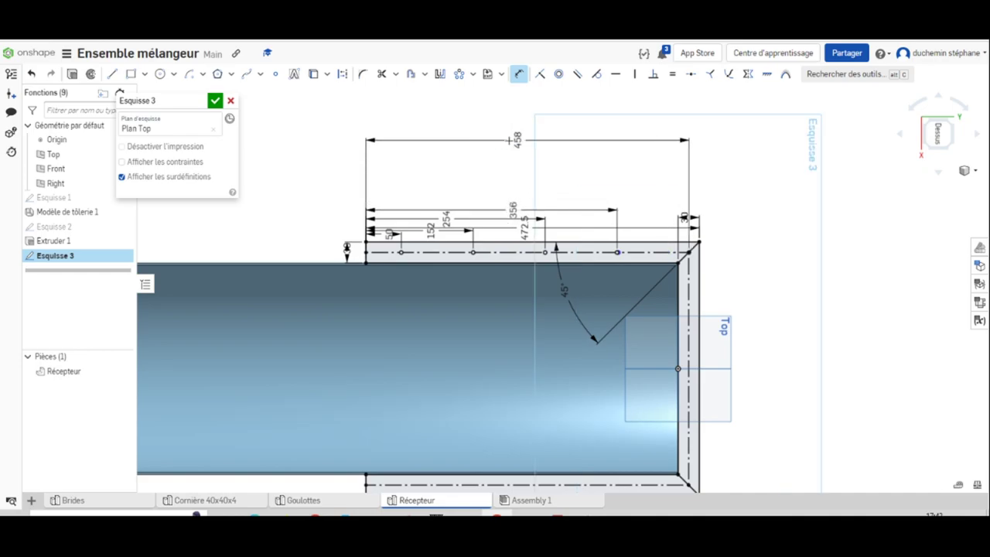
- Rearrange the horizontal dimensions above the upper flange into evenly stacked rows, with 472.5 mm outermost
left_click_drag(517, 216, 463, 176)
left_click_drag(525, 207, 528, 110)
left_click_drag(430, 231, 385, 228)
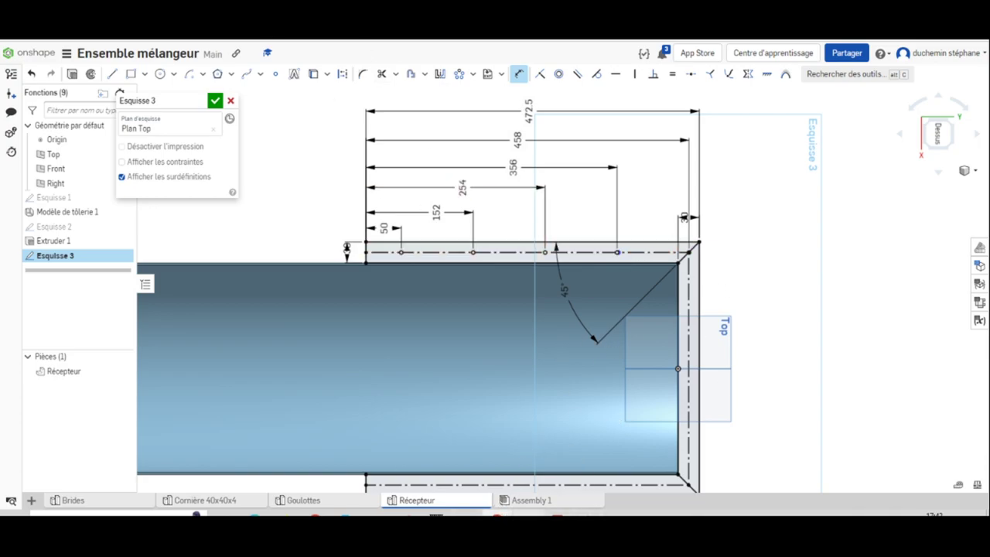
- Check the end flange's holes in the PDF drawing, then place two sketch points on the upper half of its centreline
left_click(558, 514)
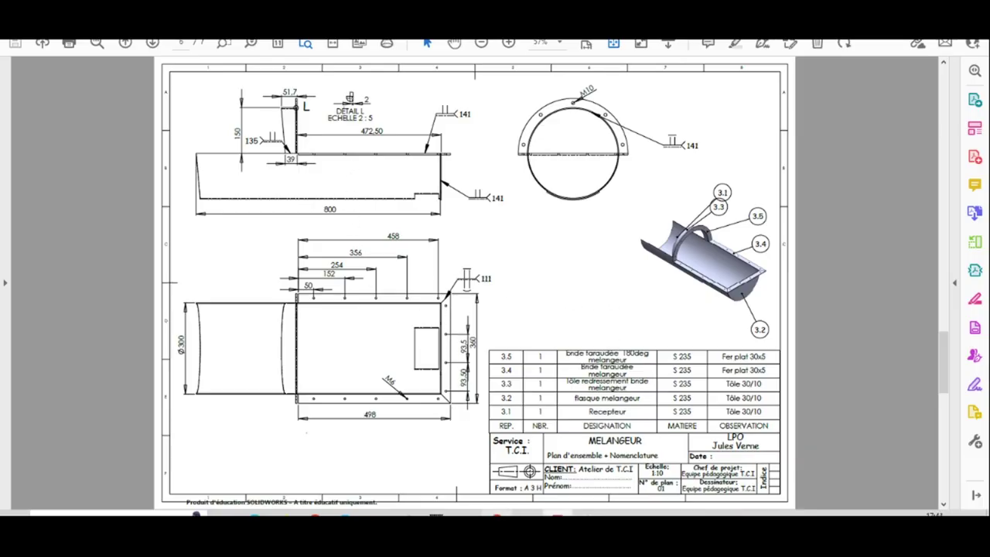
mouse_move(495, 514)
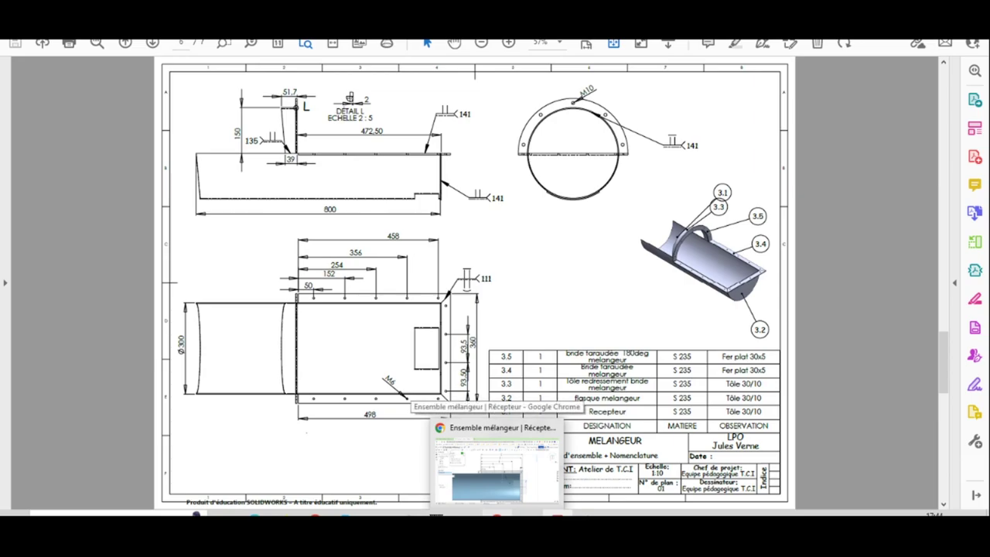
left_click(495, 464)
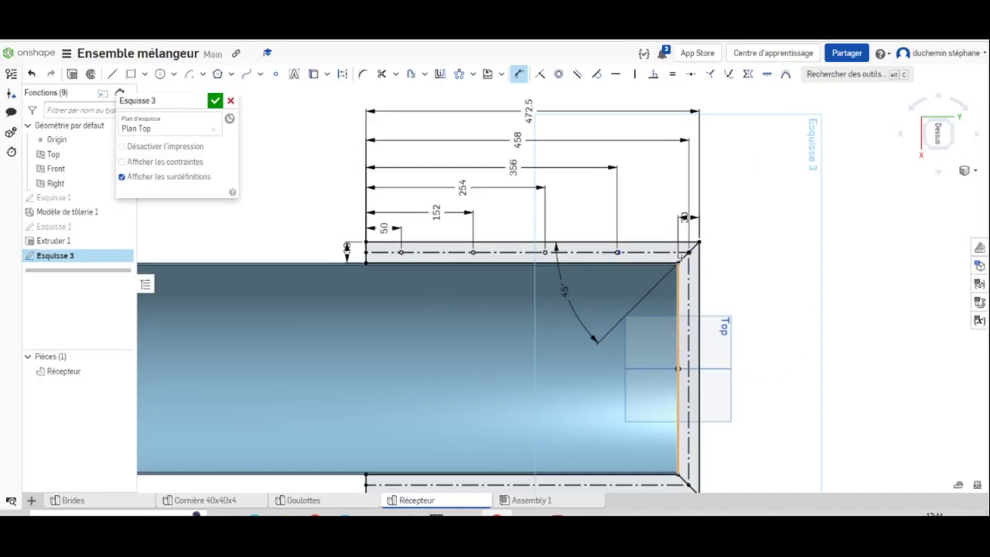
left_click(275, 74)
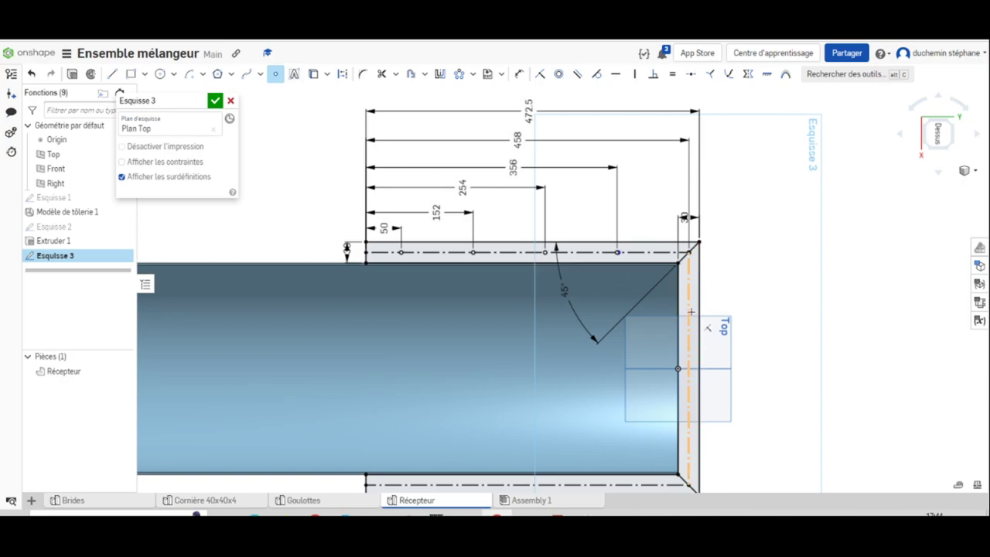
left_click(687, 283)
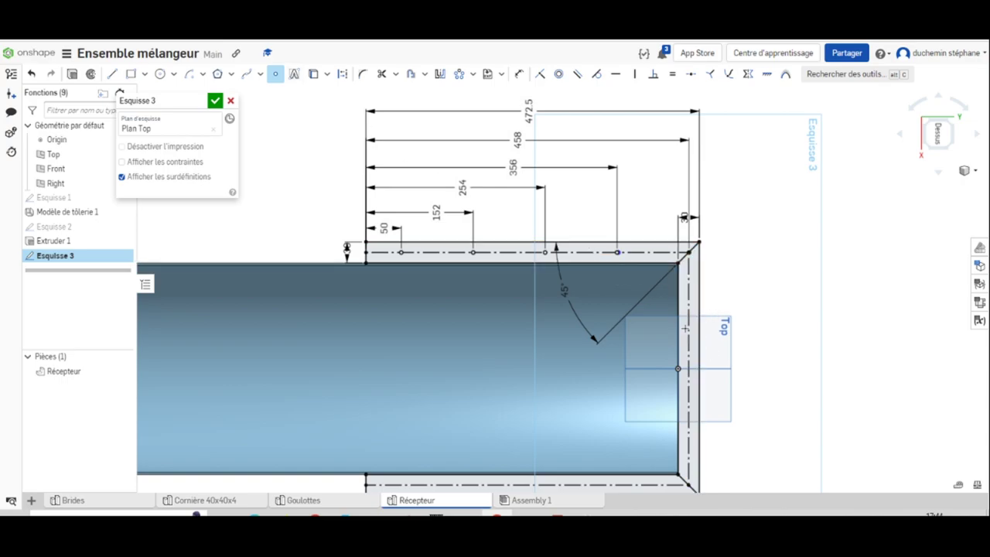
left_click(688, 338)
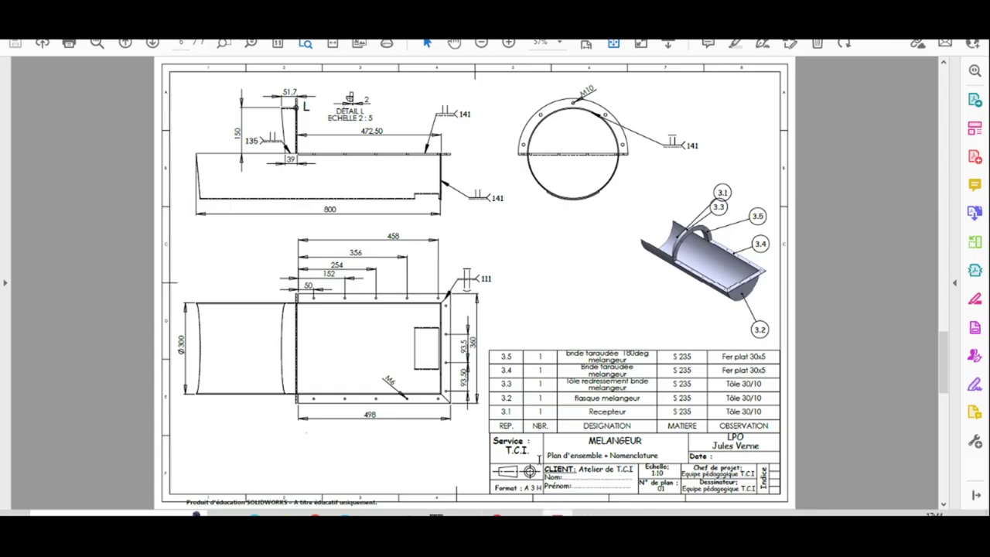
- Back in Onshape, mirror the end flange's two upper hole points about the Right plane
left_click(557, 513)
mouse_move(499, 514)
left_click(503, 472)
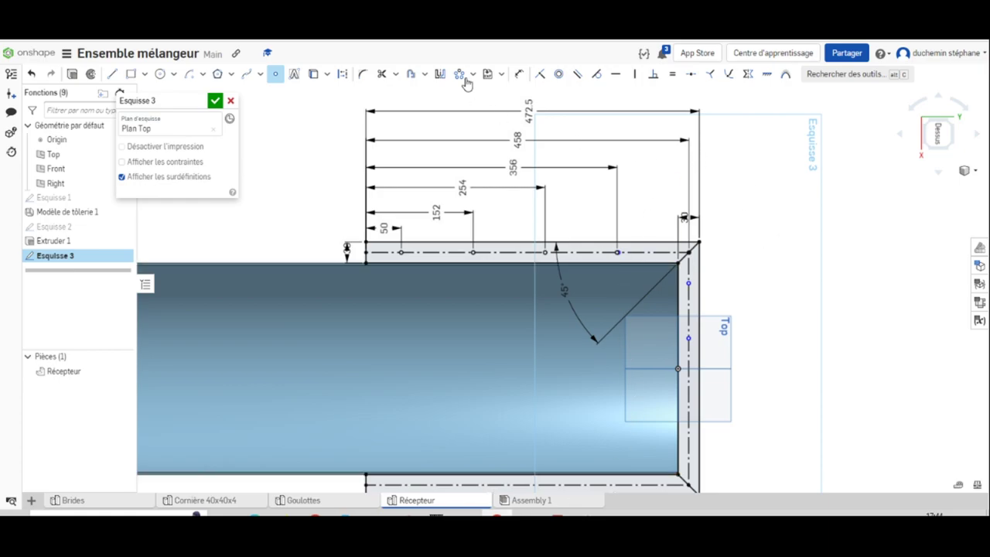
left_click(440, 73)
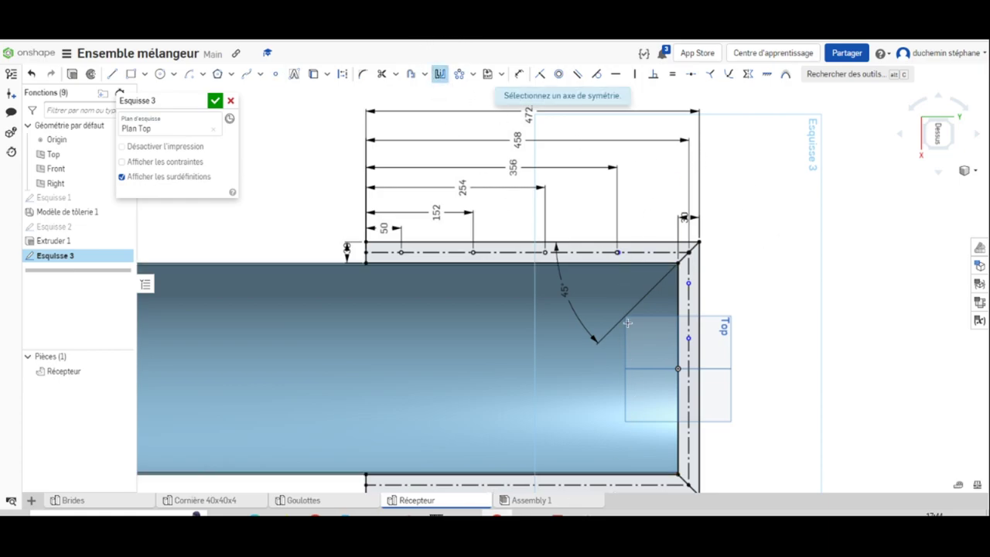
left_click(635, 367)
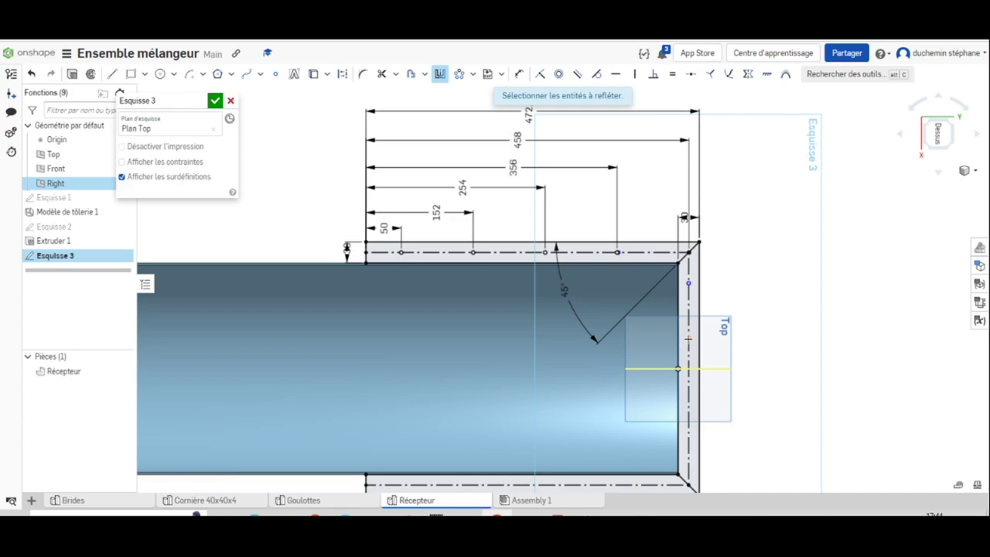
left_click(688, 338)
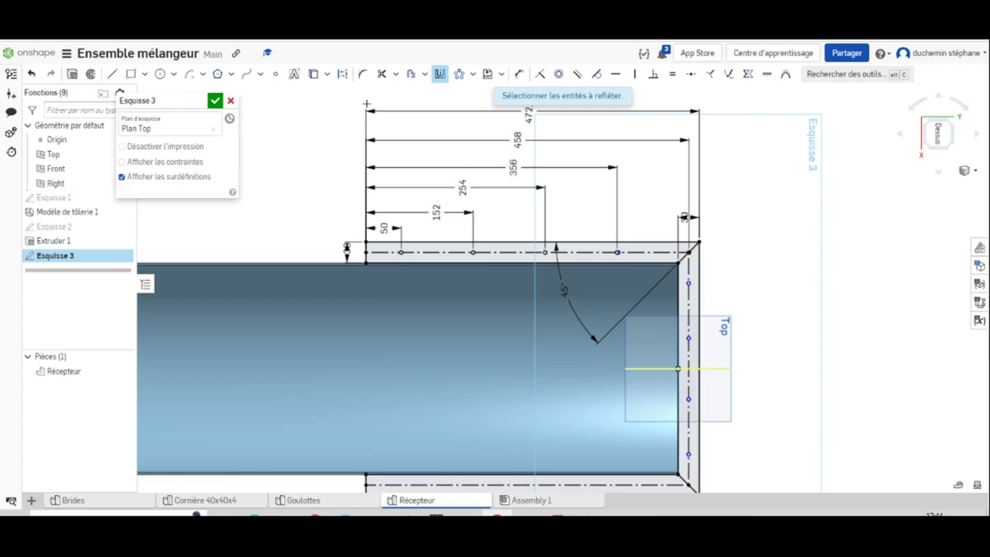
- Dimension the spacing between the end flange's two middle hole points as 93.5 mm
left_click(518, 78)
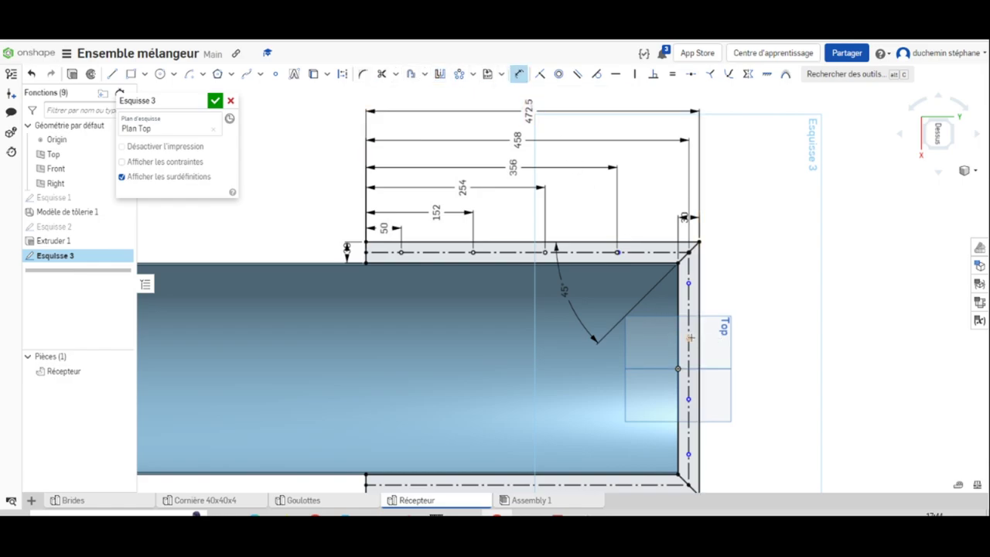
left_click(688, 399)
left_click(775, 358)
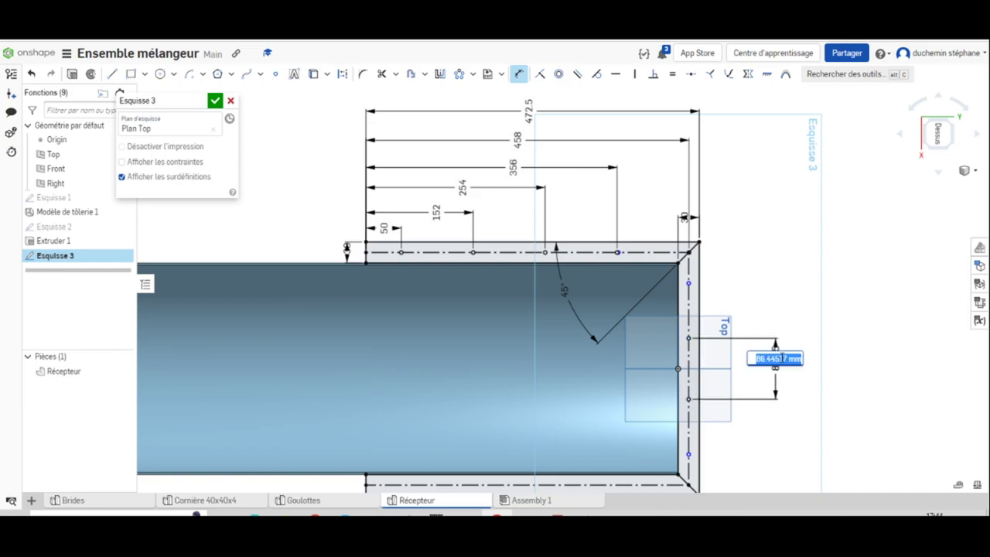
type("83.5")
key("Return")
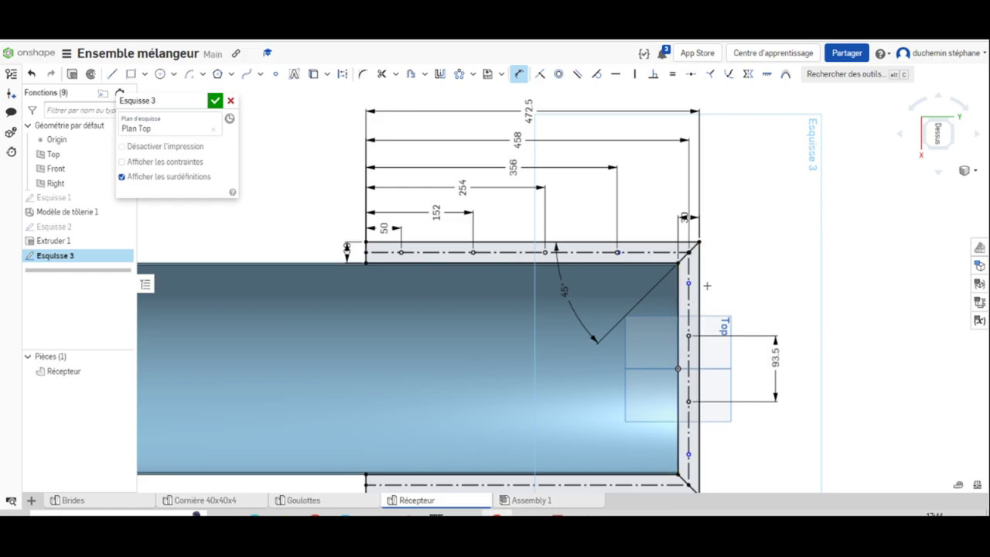
- Dimension the end flange's outermost upper hole point at 93.5 mm from its neighbour and finish the sketch
left_click(688, 336)
left_click(688, 283)
left_click(759, 288)
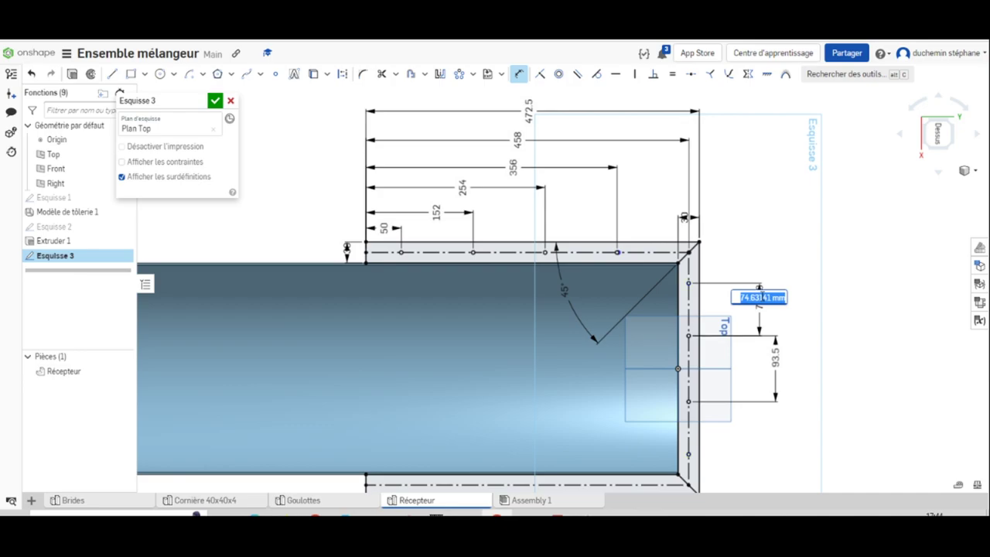
type("5.5")
key("Return")
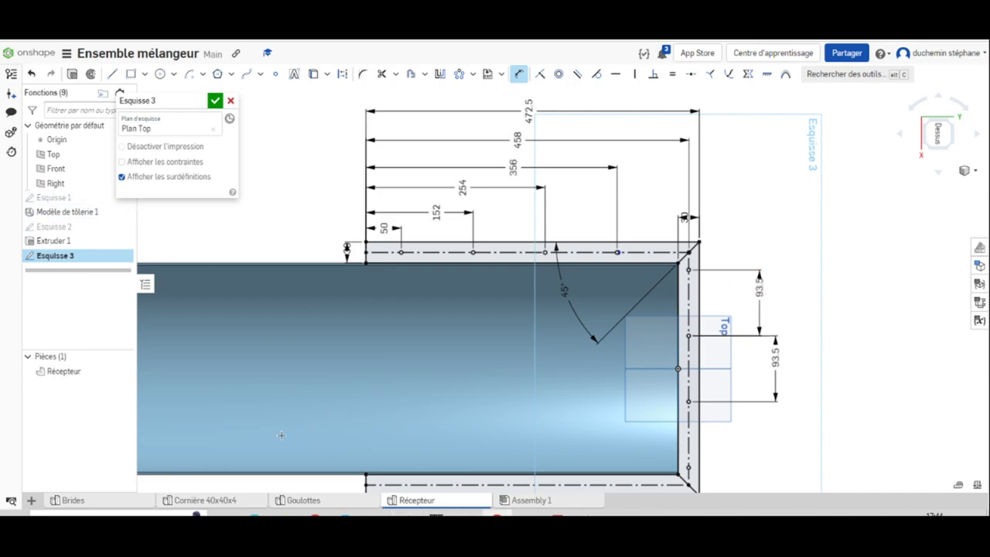
scroll(409, 303, "down", 1)
scroll(408, 302, "down", 1)
mouse_move(440, 381)
right_mouse_down()
mouse_move(398, 317)
mouse_move(404, 335)
right_mouse_up()
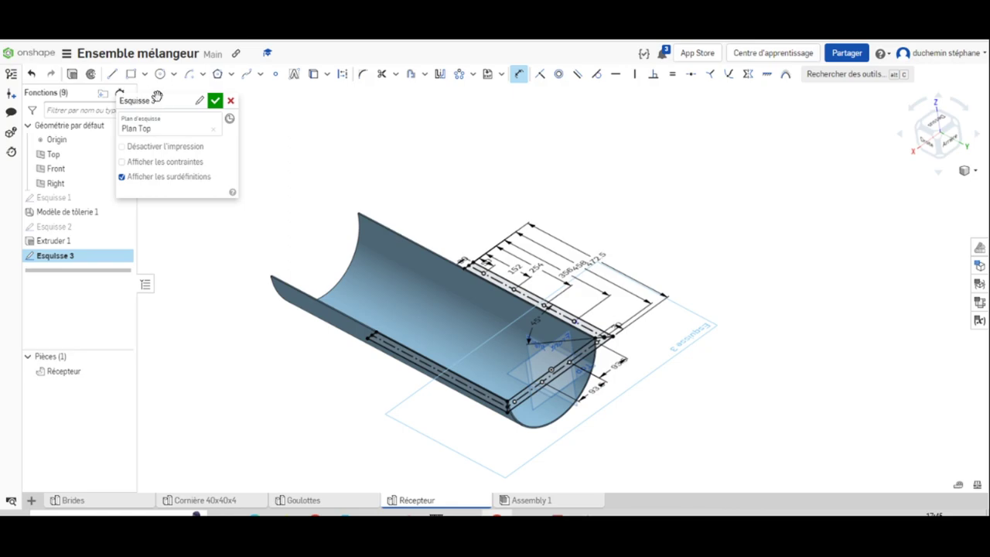
left_click(214, 103)
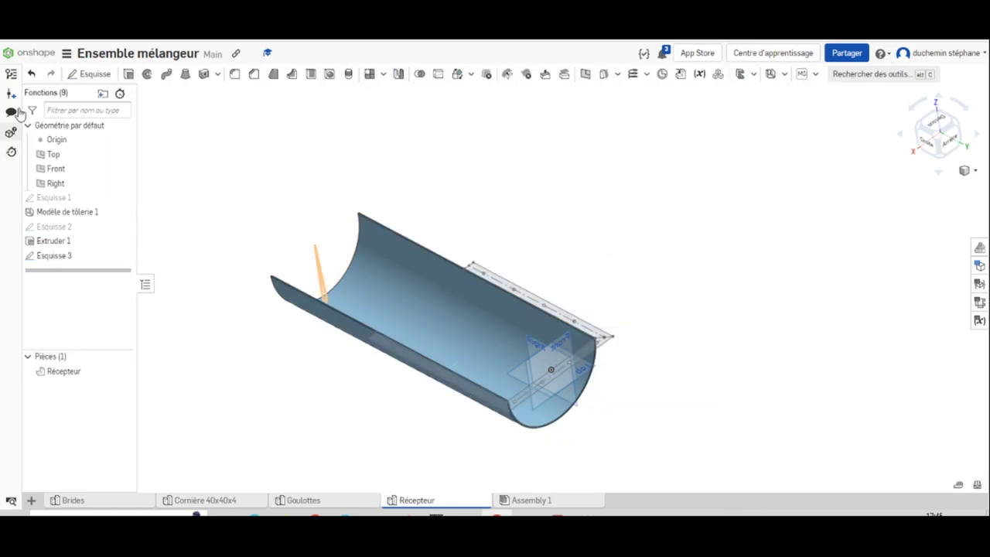
- Extrude the sketch's long side flange region, the one with the dimensioned holes, 5 mm as a new solid part
left_click(128, 75)
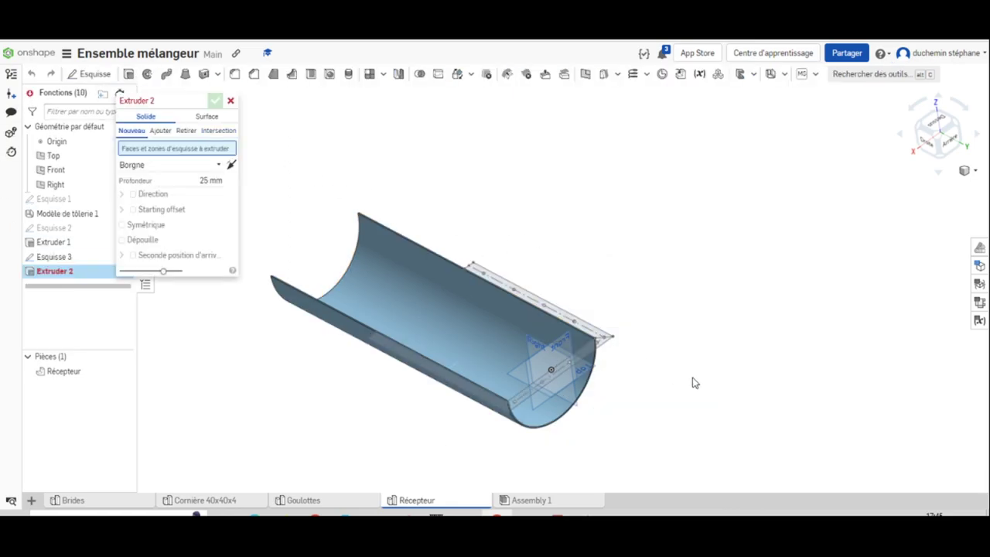
left_click(509, 293)
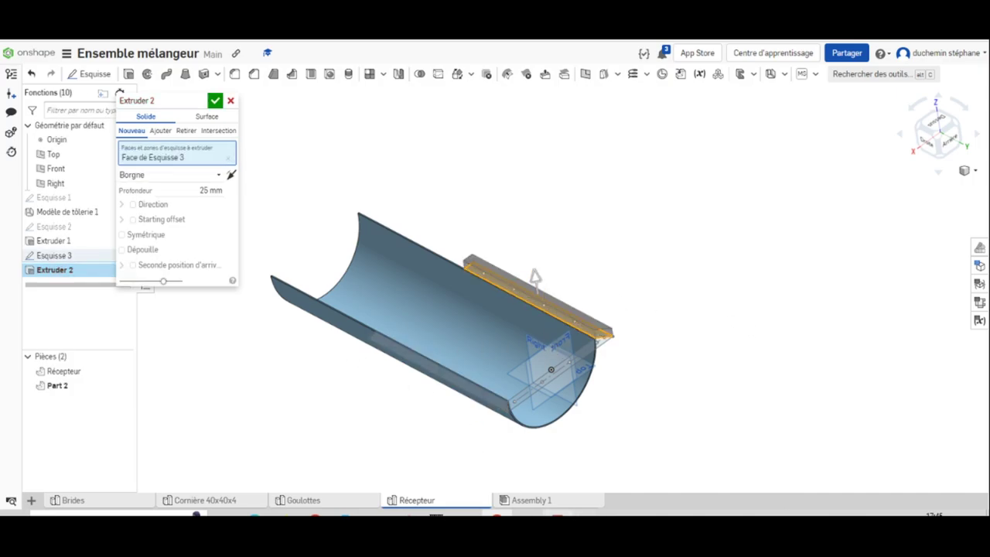
left_click(588, 513)
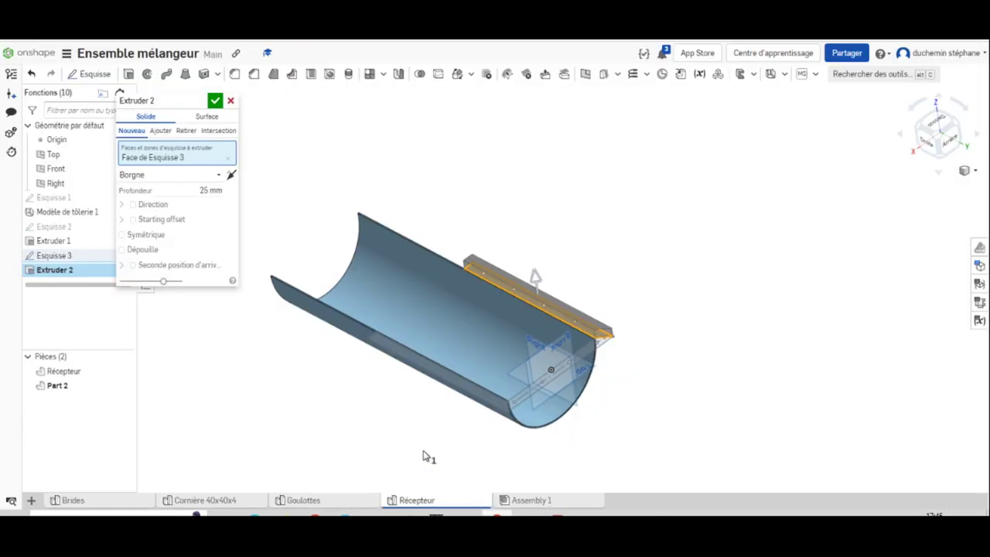
left_click(497, 513)
left_click(208, 190)
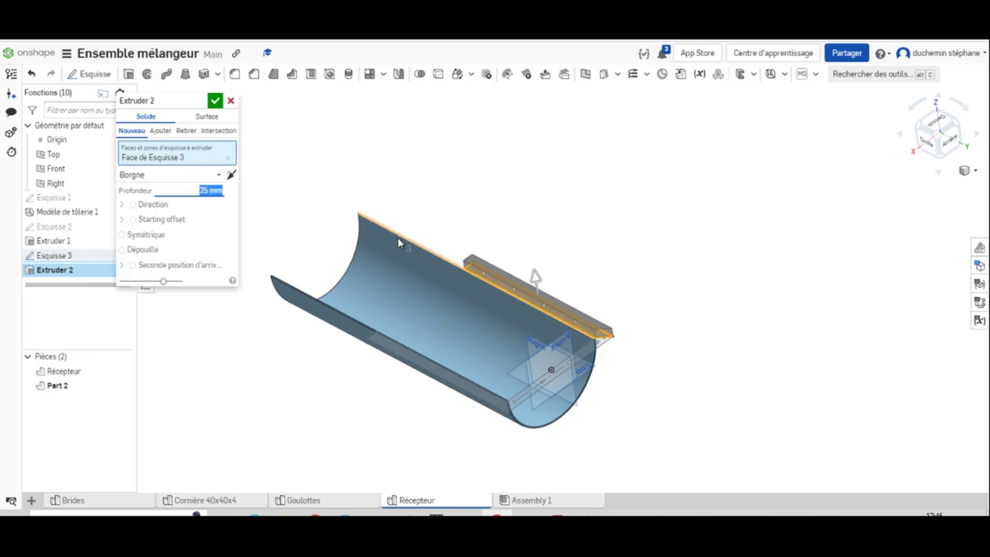
type("5")
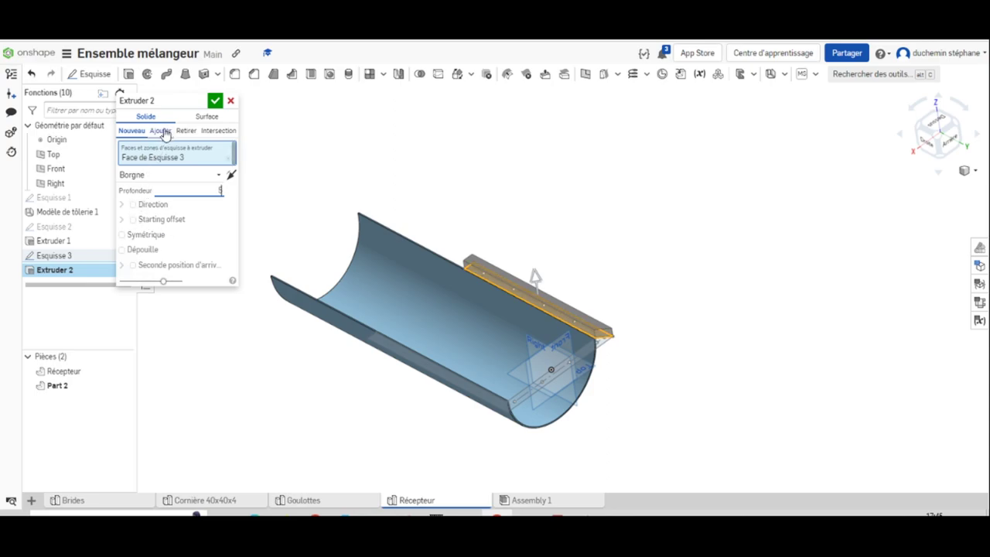
left_click(202, 102)
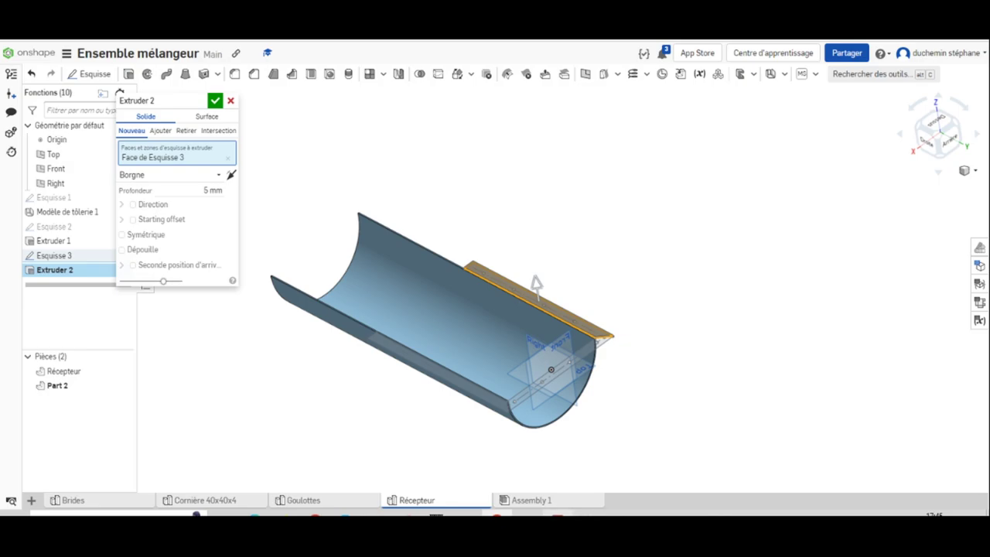
left_click(215, 100)
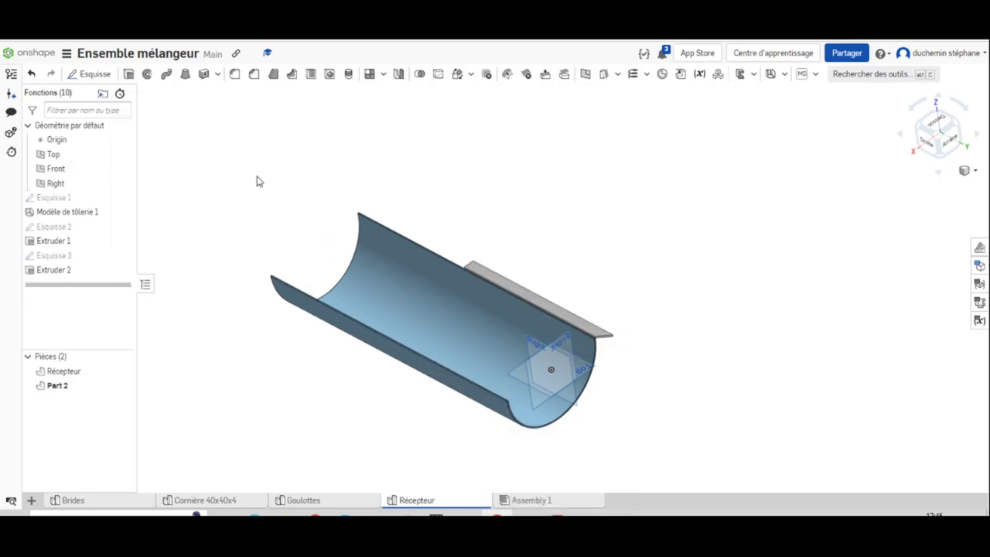
- Check the flange designation in the PDF parts list, then rename the long flange part as "Bride longue taraudée mélangeur"
left_click(541, 515)
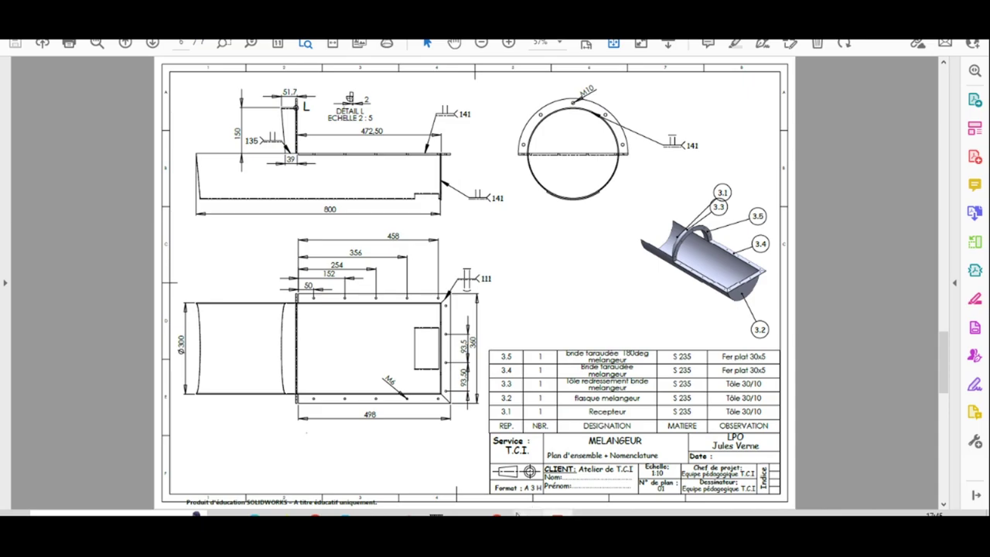
mouse_move(495, 515)
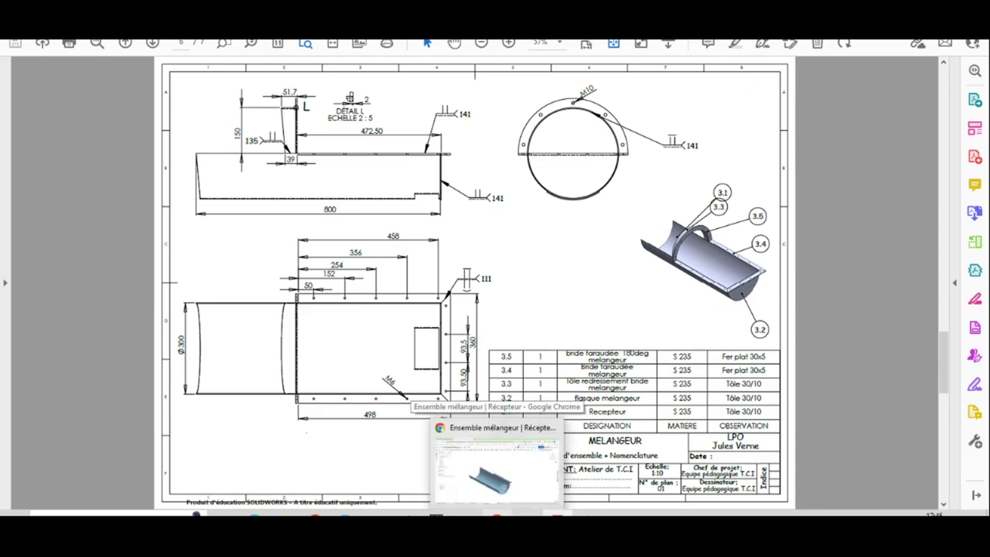
left_click(495, 464)
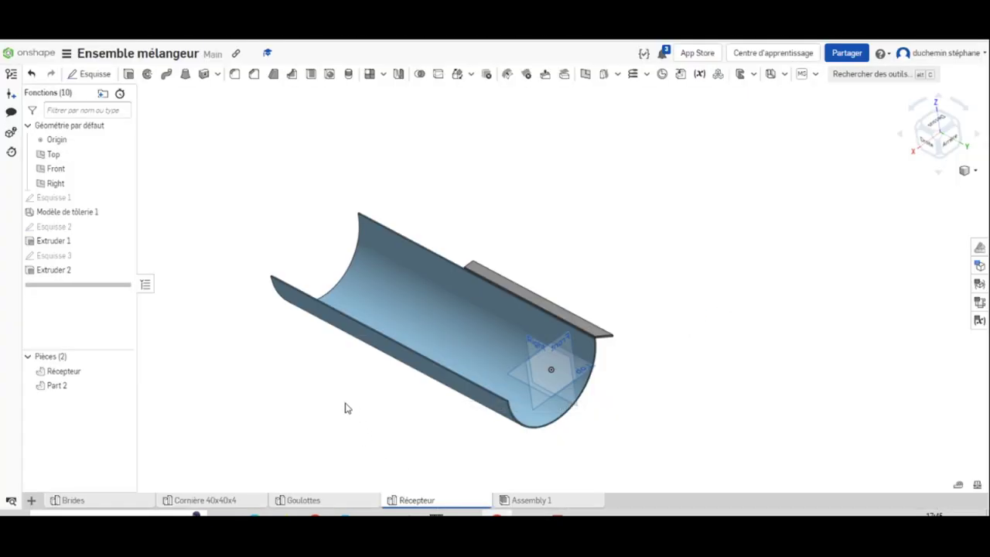
right_click(68, 385)
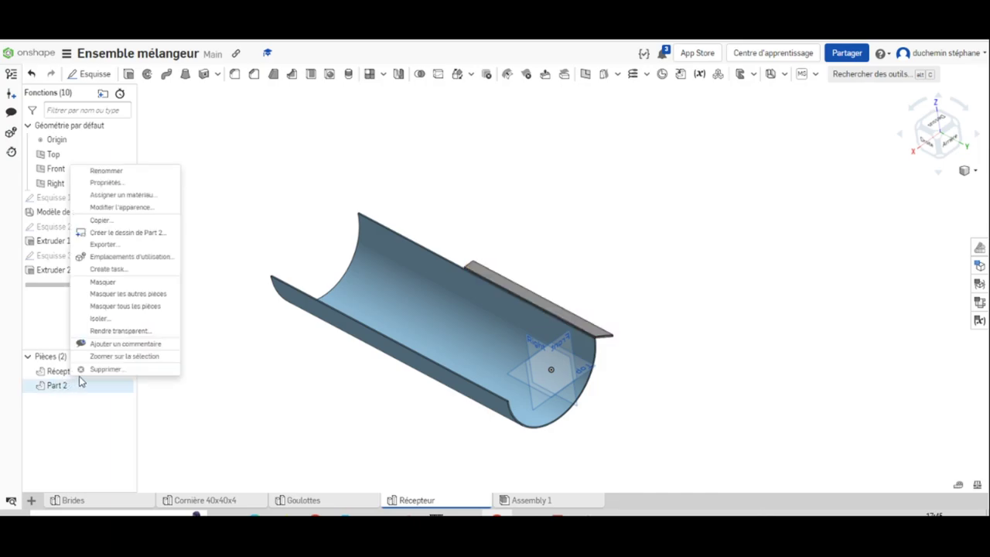
left_click(108, 170)
type("Bride longue taraud")
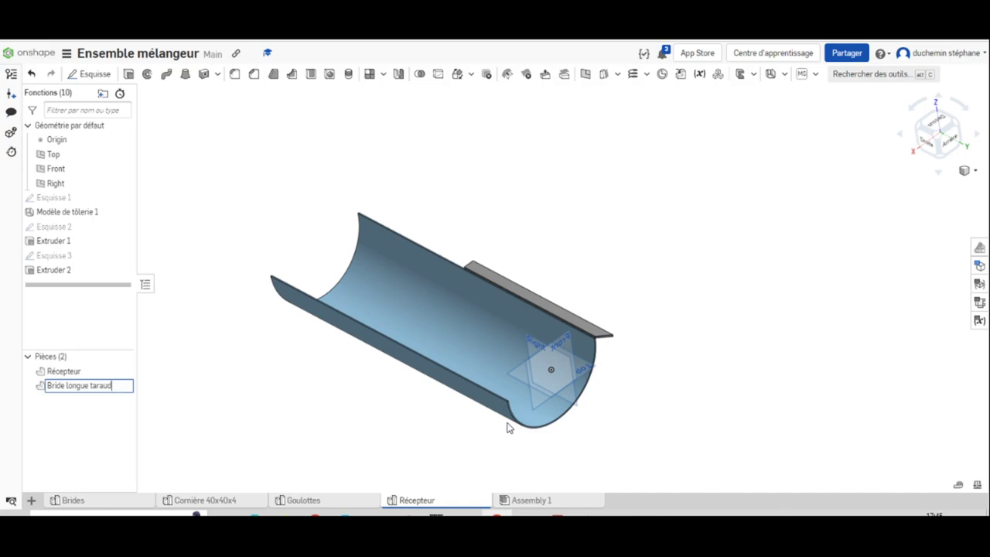
type("langeur")
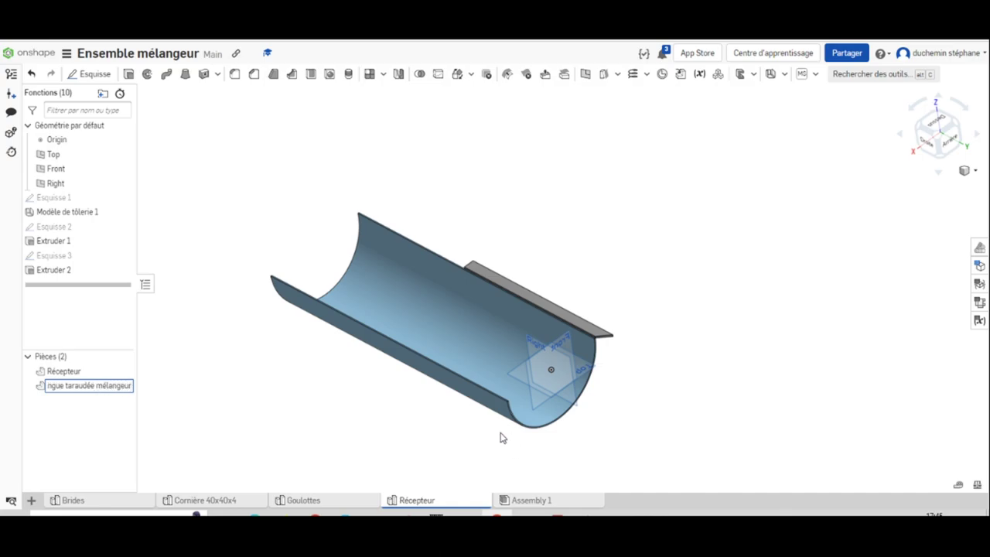
key("Return")
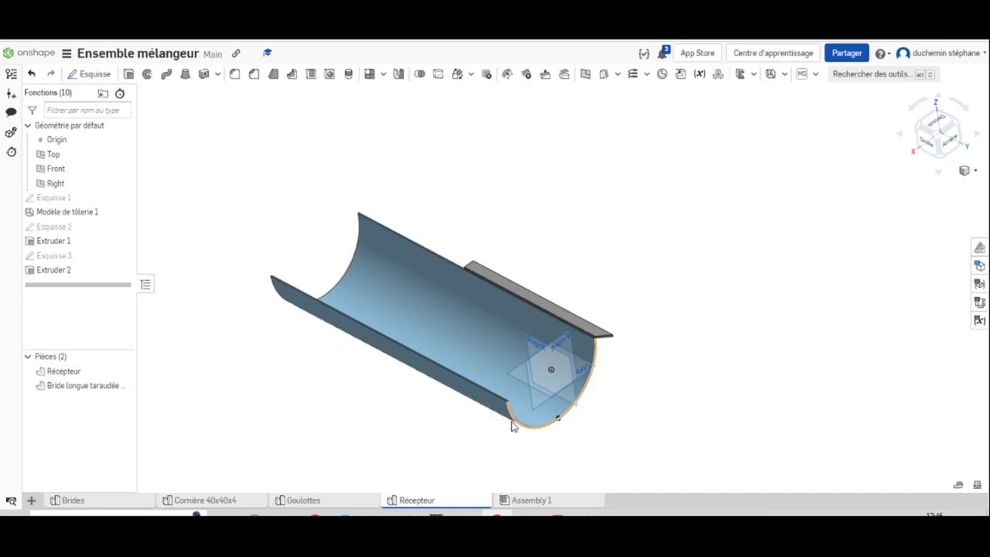
- Show Esquisse 3 again and extrude its end flange region 5 mm as a new part, separate from the long flange
left_click(121, 255)
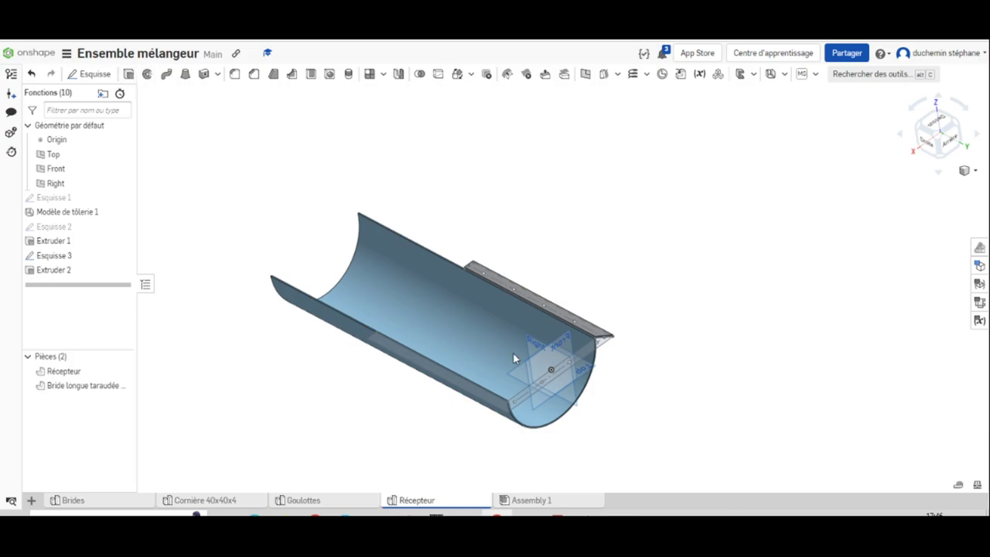
key("shift+e")
right_click_drag(630, 393, 597, 385)
scroll(594, 386, "up", 5)
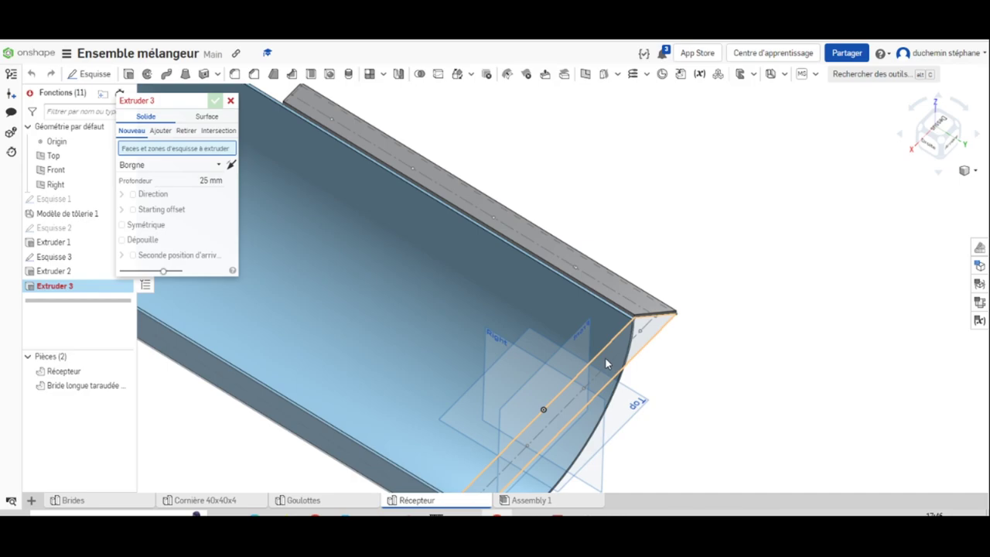
left_click(604, 357)
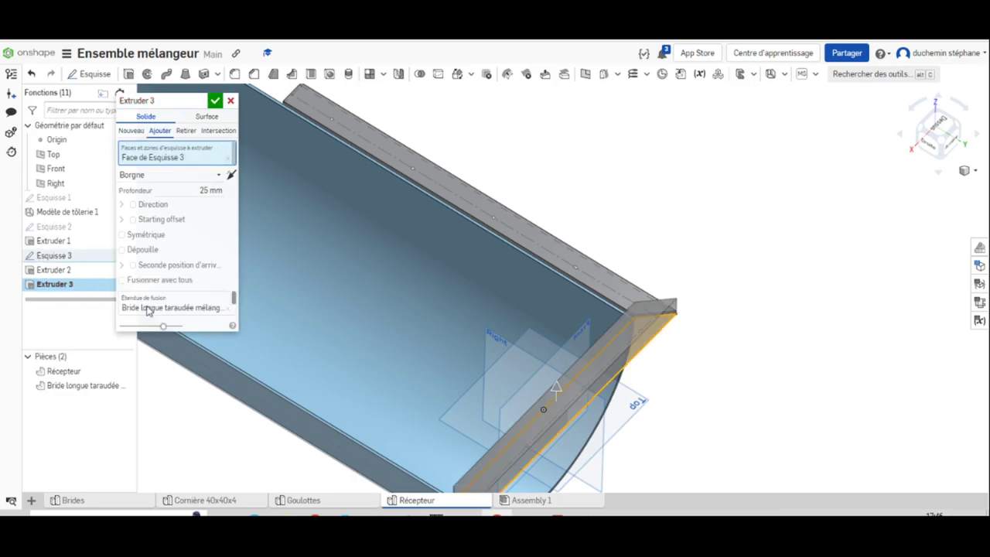
left_click(214, 191)
type("5")
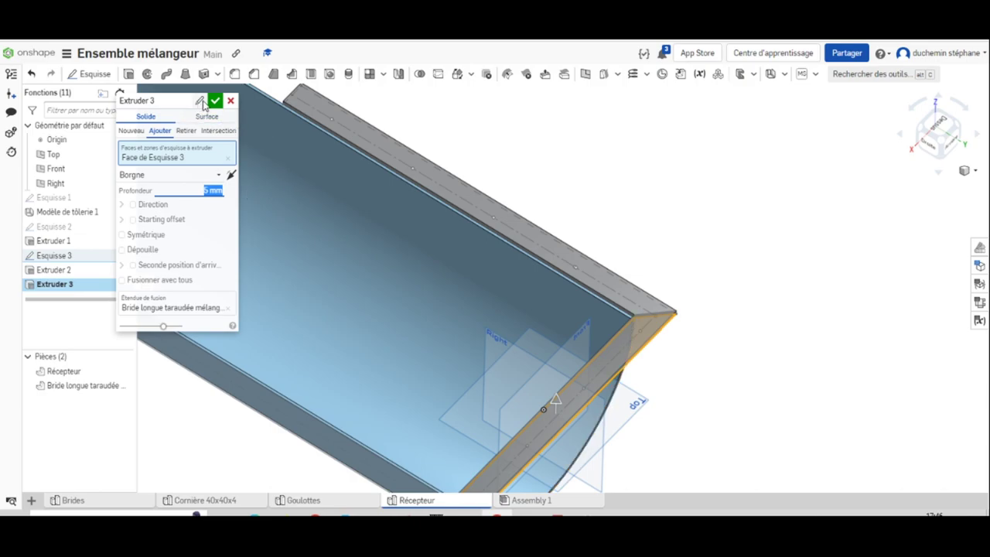
left_click(130, 132)
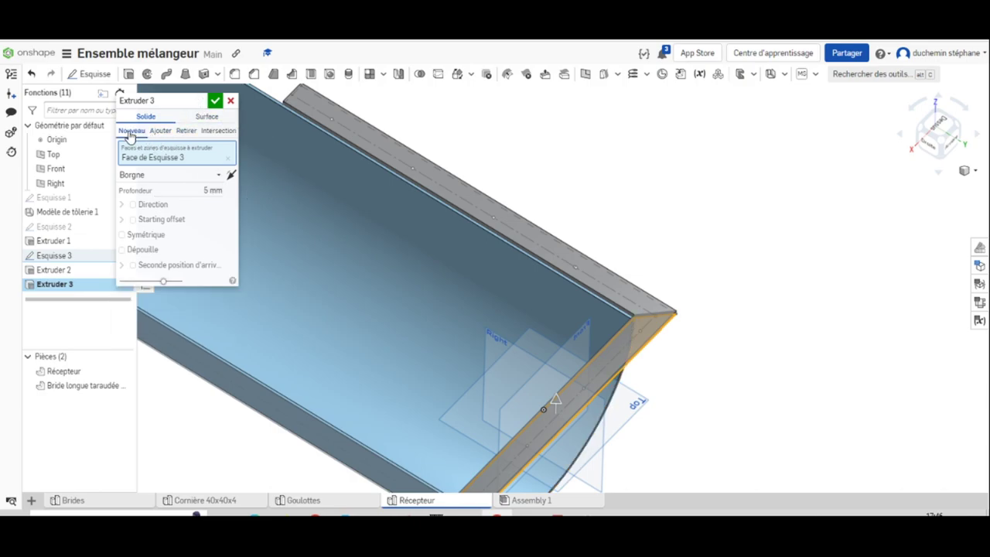
left_click(215, 102)
middle_click_drag(377, 384, 400, 292)
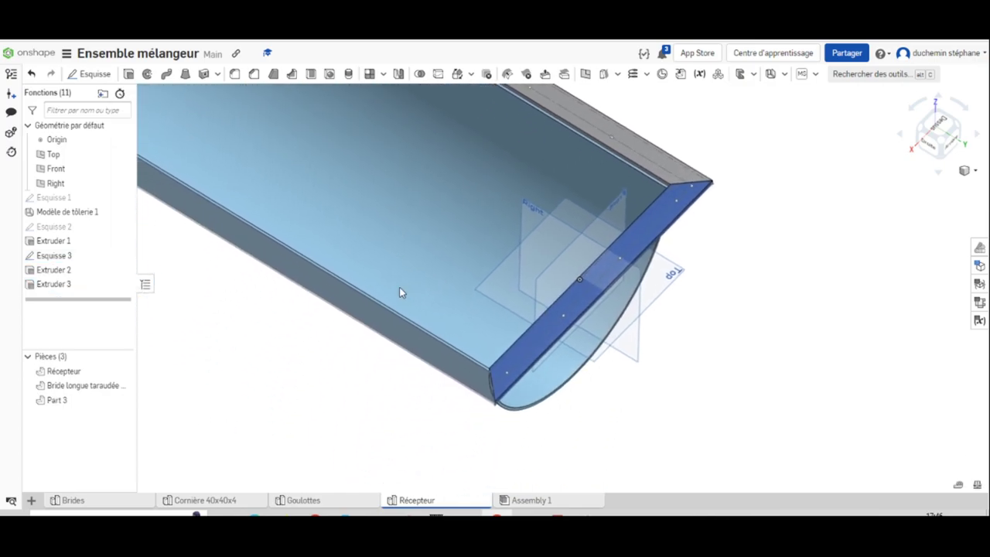
- Rename the end flange part as "Bride courte taraude mélangeur"
right_click(62, 400)
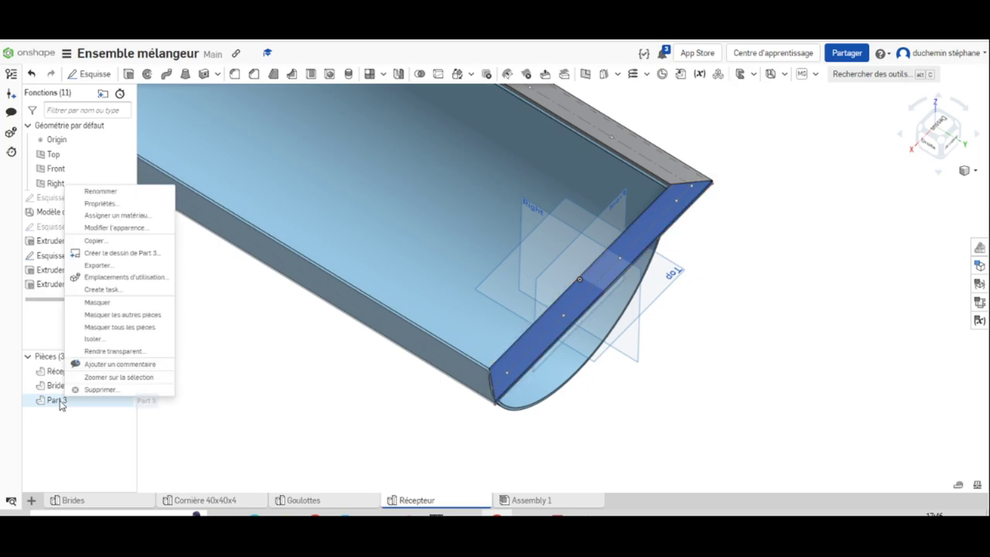
left_click(113, 192)
type("Bride courte taraude")
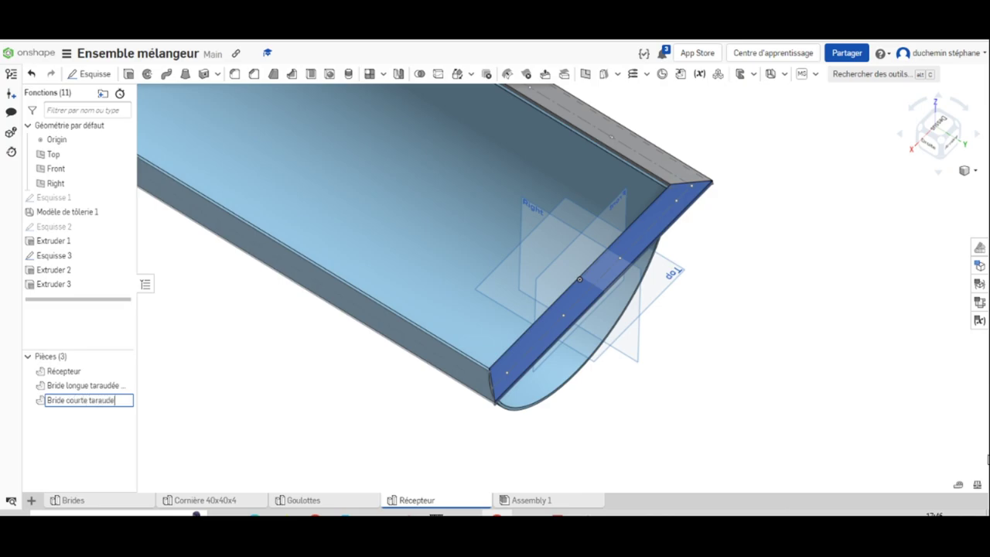
type("mélangeur")
key("Return")
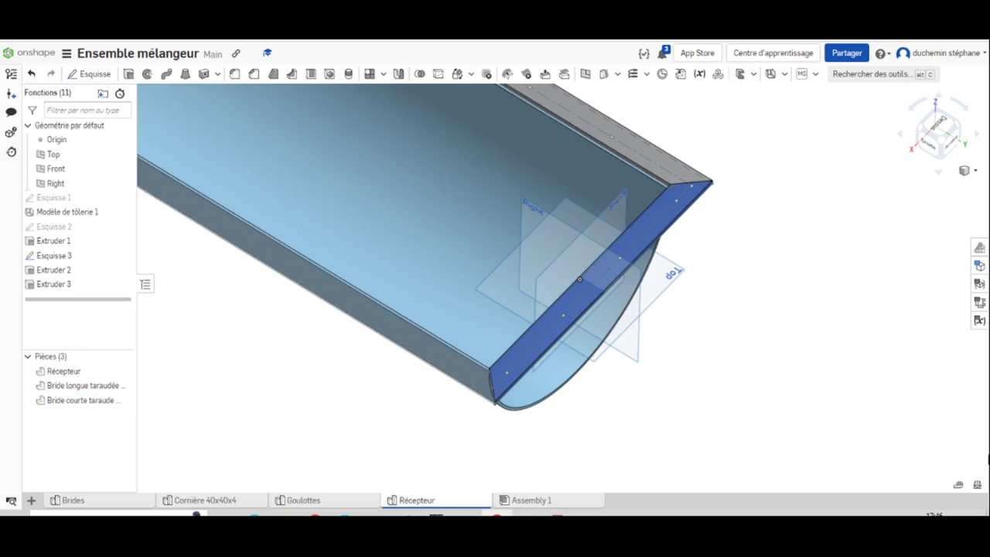
middle_click_drag(781, 365, 780, 455)
scroll(799, 426, "down", 5)
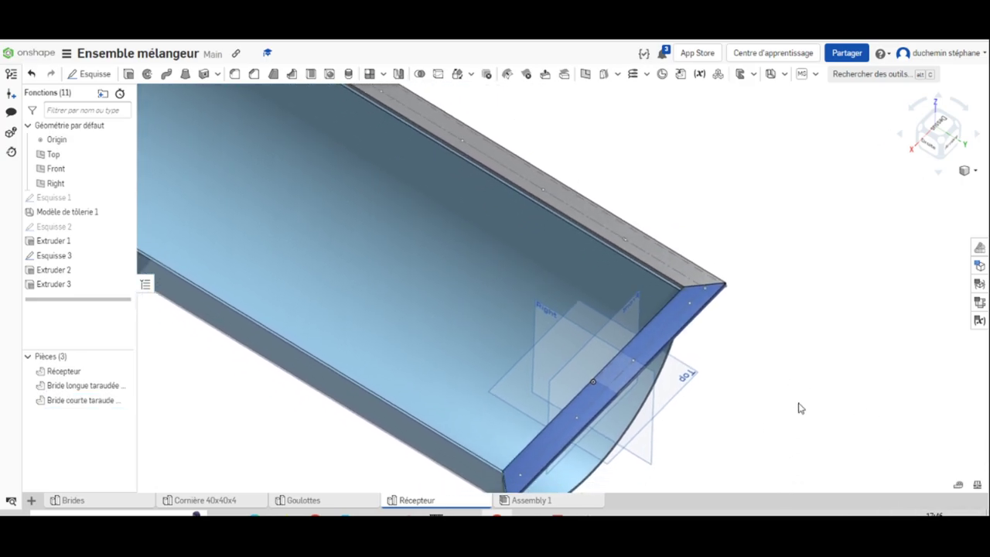
- Start a through-all Hole feature on the long flange and place it at its four sketched hole points
right_click_drag(495, 345, 499, 387)
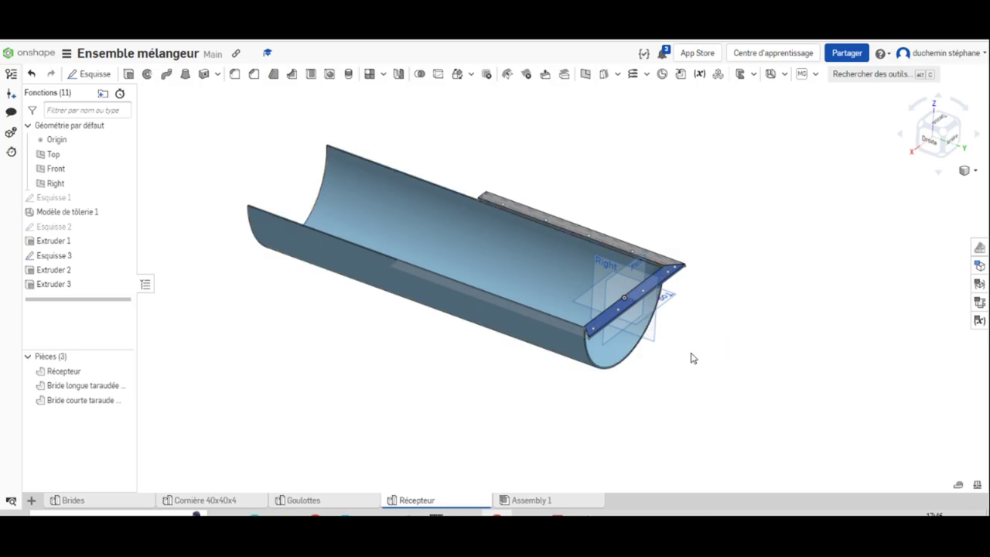
left_click(329, 75)
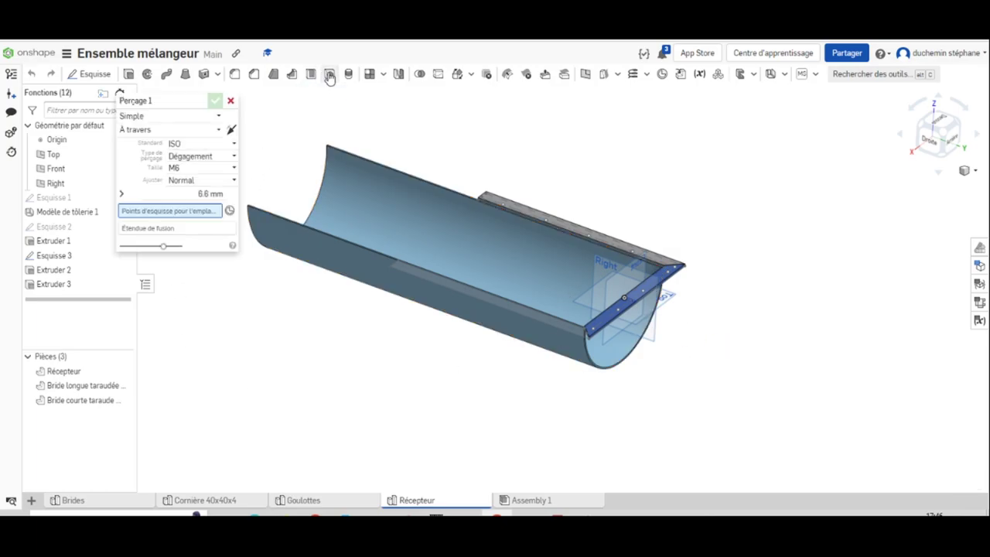
left_click(503, 206)
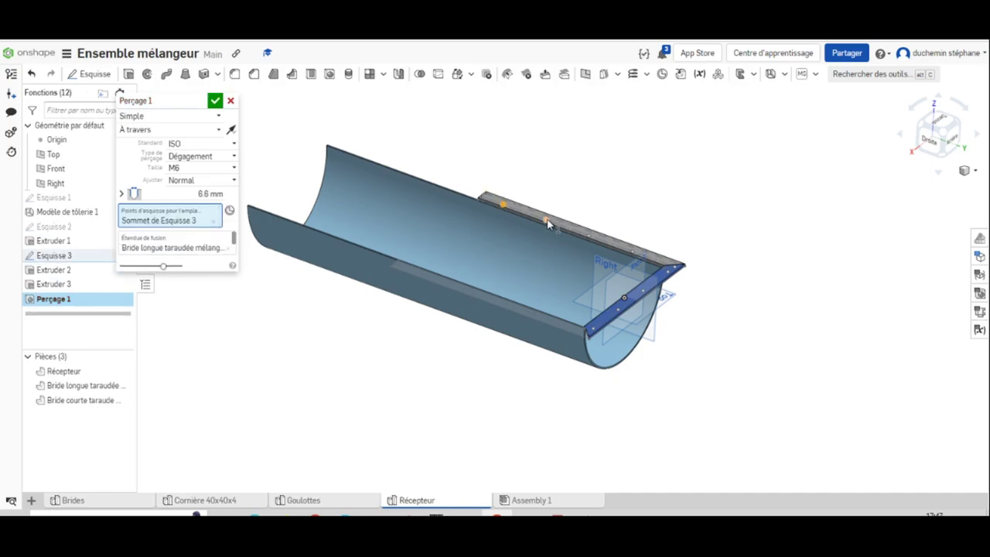
left_click(547, 221)
left_click(590, 235)
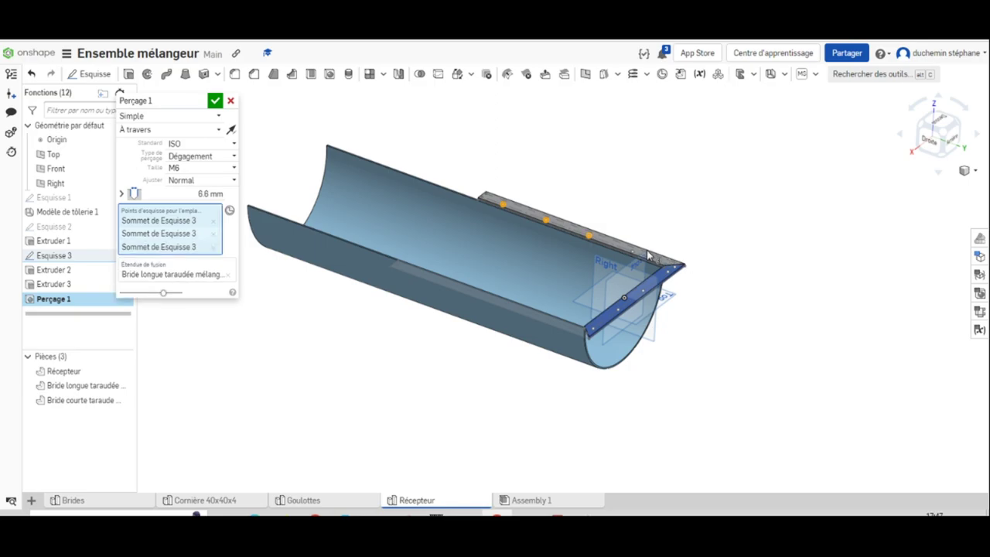
left_click(633, 251)
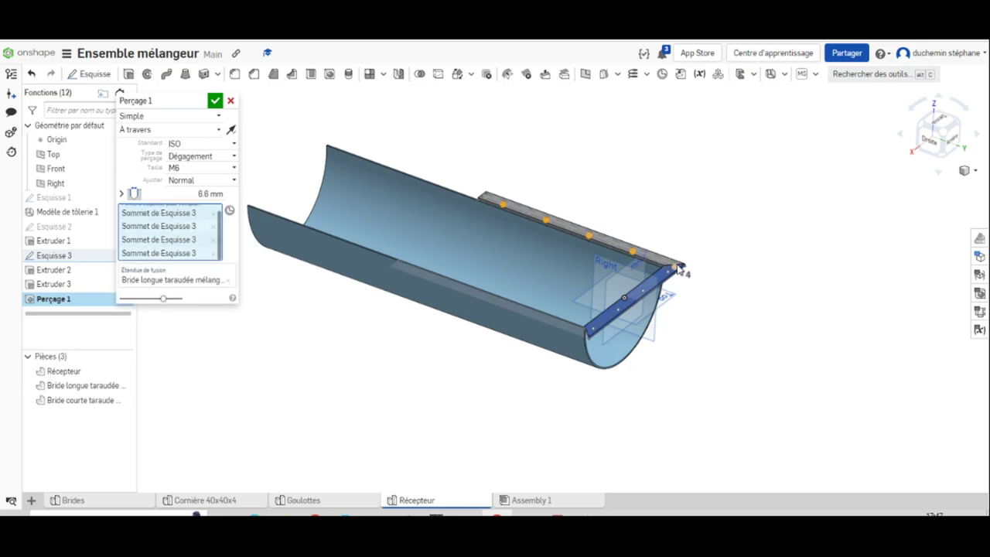
- Check the hole layout in the PDF drawing, then add the four sketched points on the short end flange to the hole feature
right_click_drag(679, 269, 749, 373)
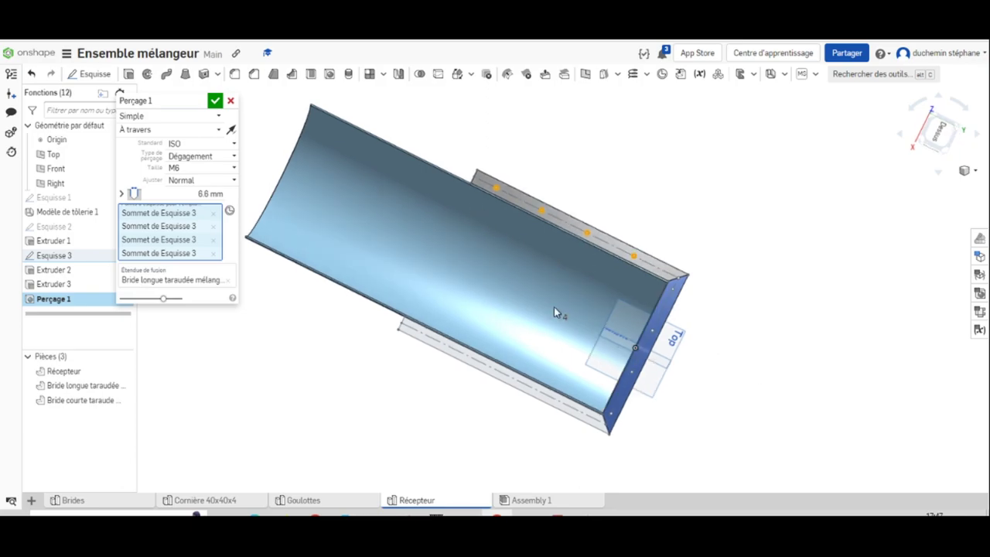
left_click(557, 514)
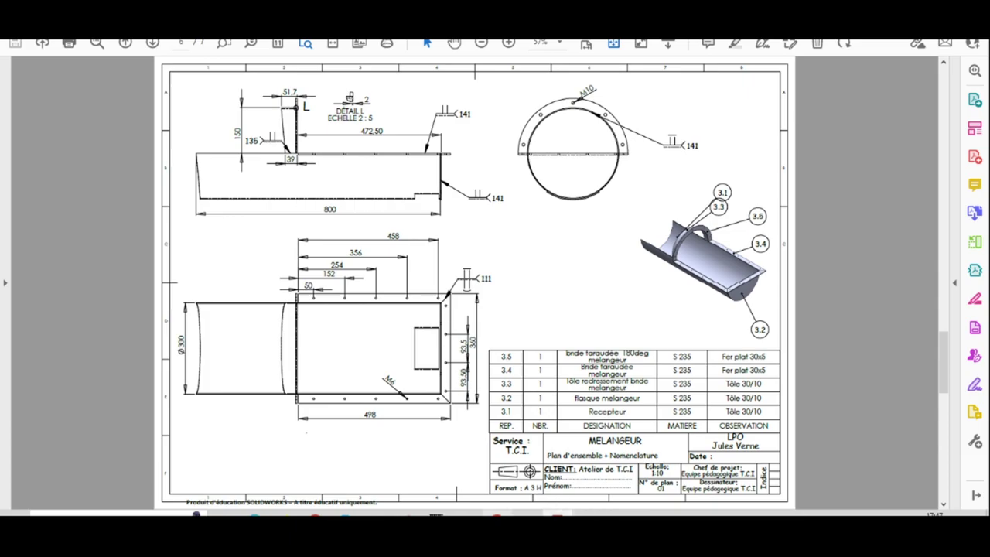
left_click(498, 513)
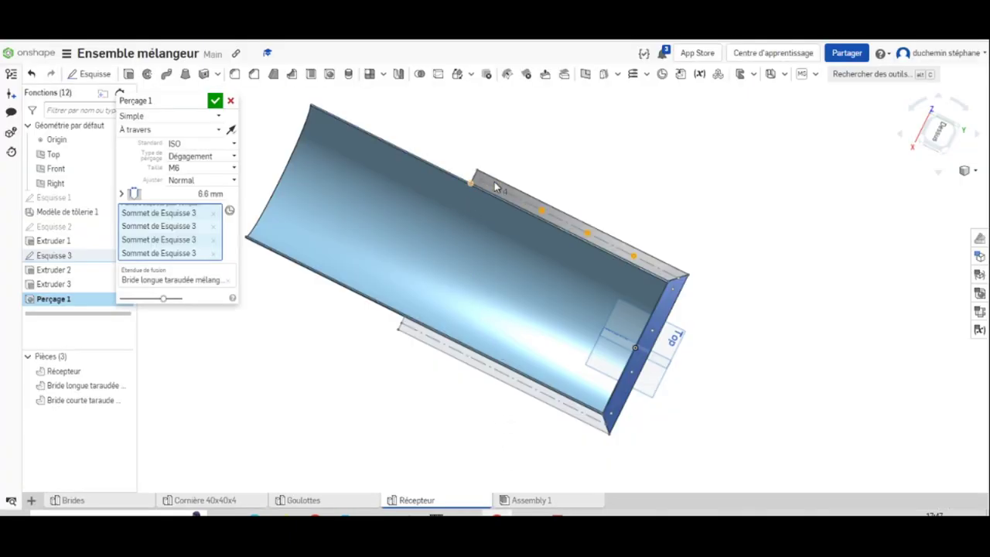
right_click_drag(680, 315, 723, 317)
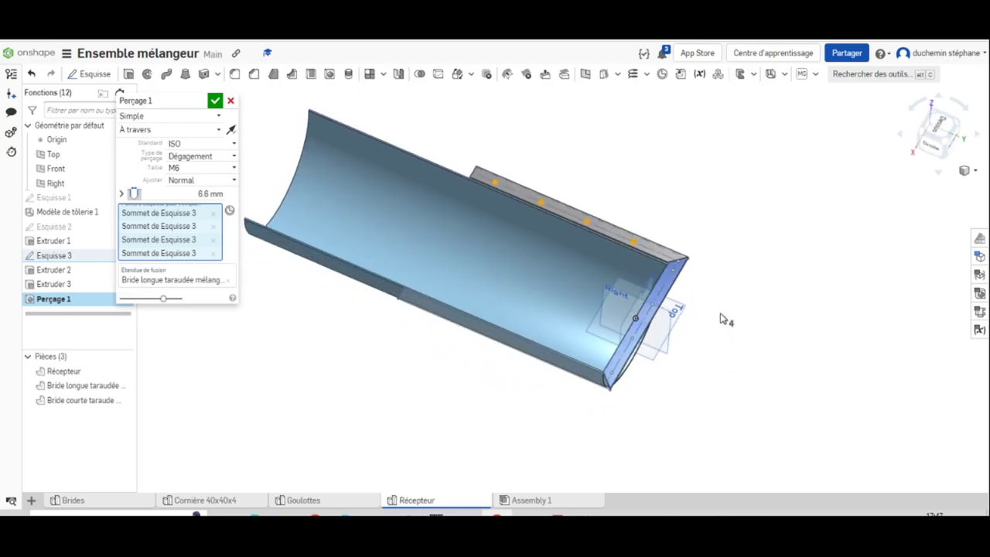
left_click(611, 374)
left_click(633, 339)
left_click(653, 306)
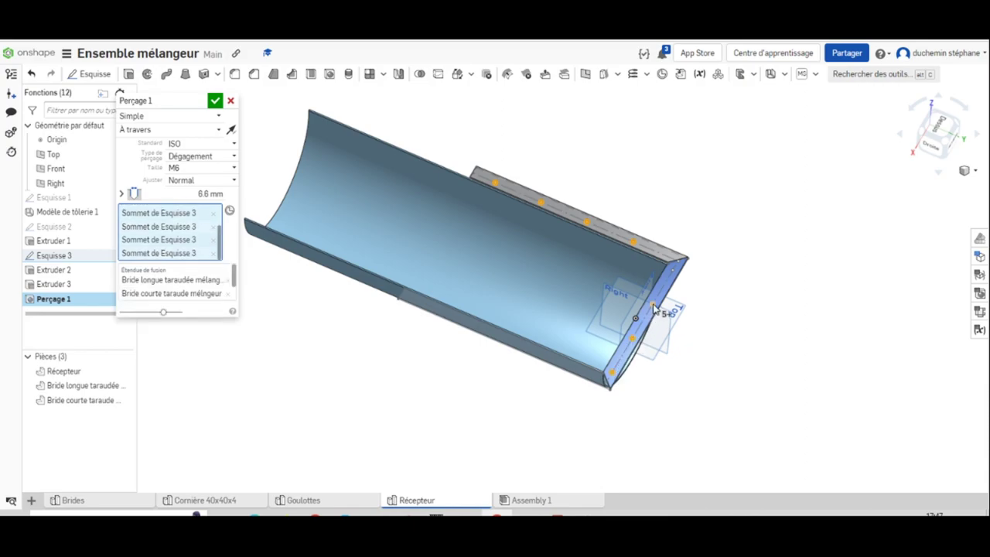
left_click(672, 270)
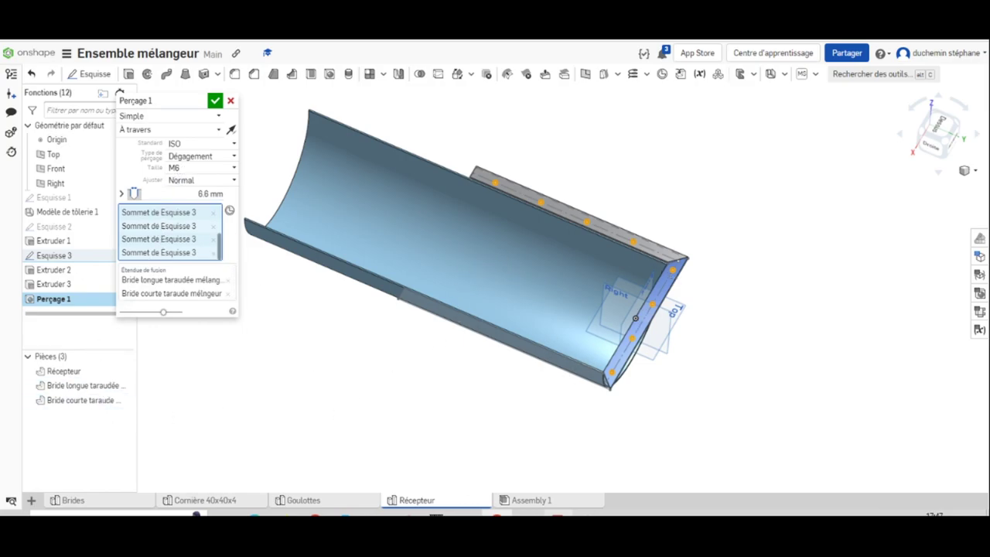
- Check the thread callout in the PDF, then make the holes ISO tapped (Taraudé) M6 with a 0.75 mm pitch
key("alt+Tab")
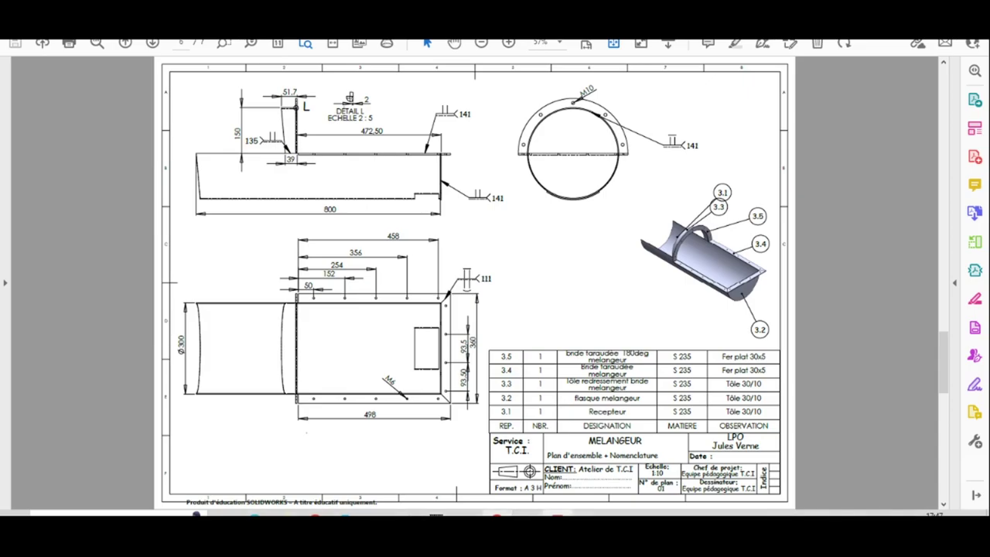
key("alt+Tab")
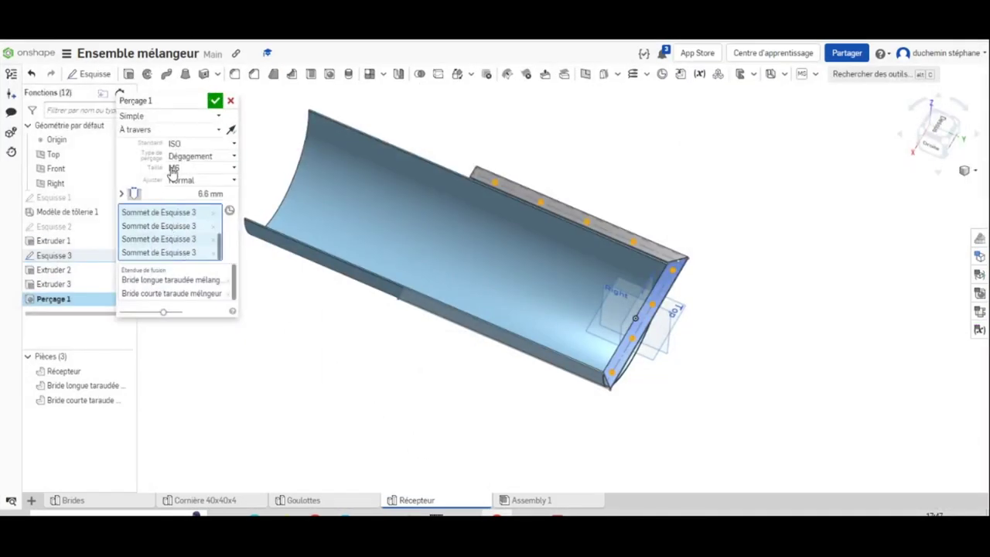
left_click(193, 157)
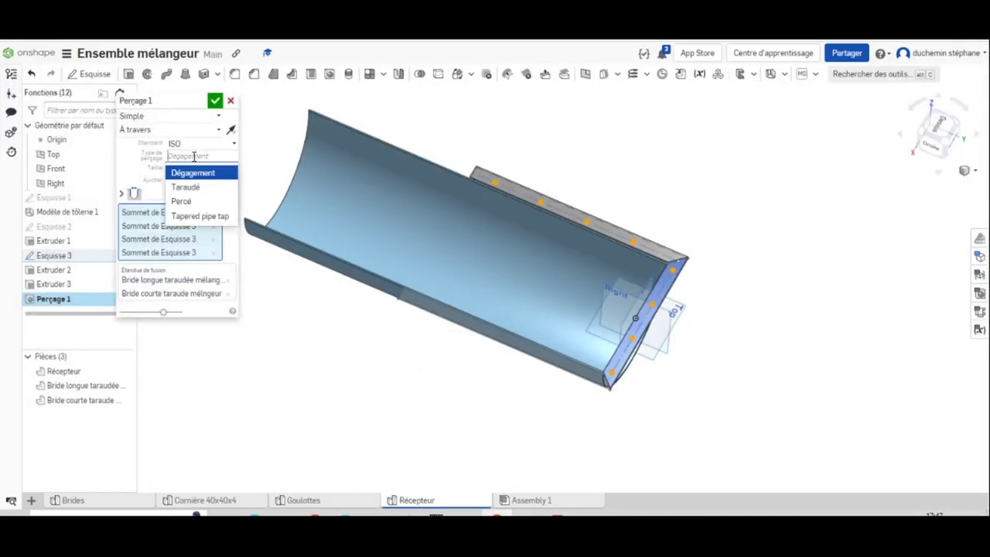
left_click(186, 188)
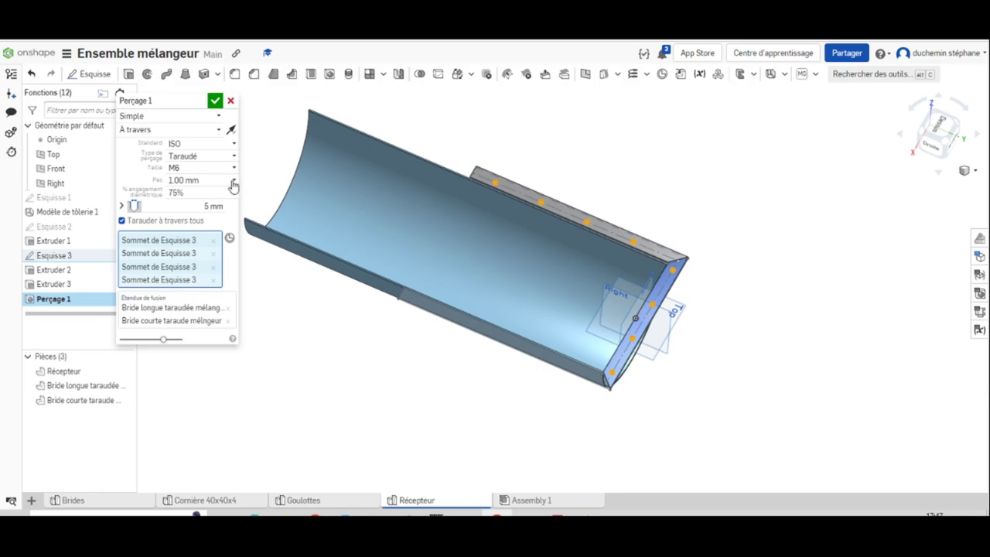
left_click(232, 180)
left_click(179, 197)
left_click(215, 101)
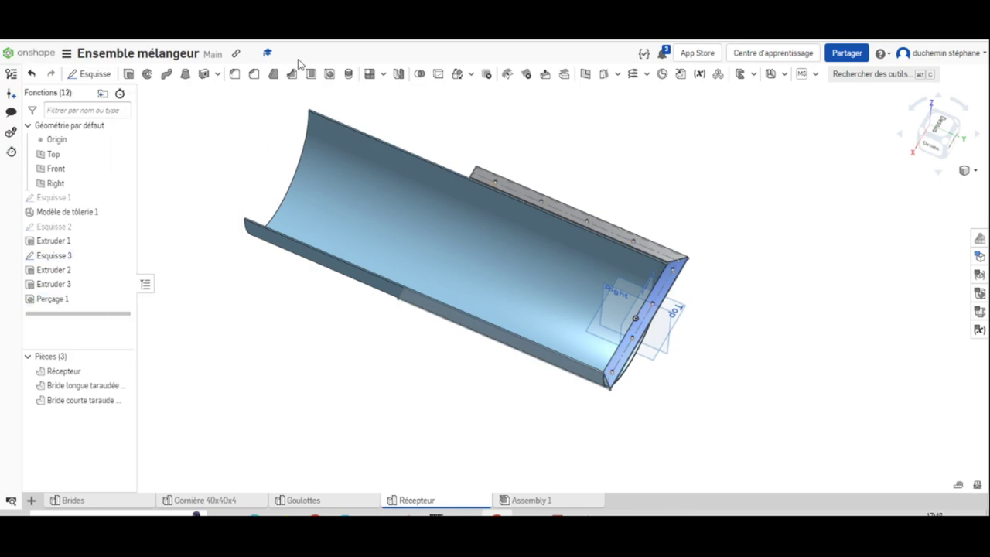
- Examine the tapped holes on the long flange and compare their number and positions with the PDF drawing
scroll(541, 164, "down", 3)
scroll(524, 219, "up", 3)
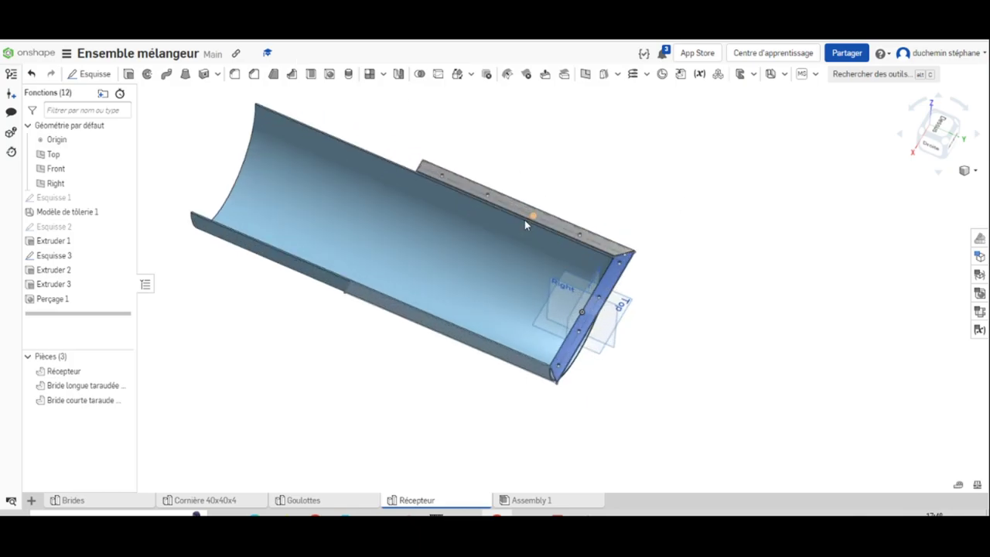
scroll(371, 146, "up", 4)
scroll(371, 146, "up", 3)
scroll(438, 121, "down", 2)
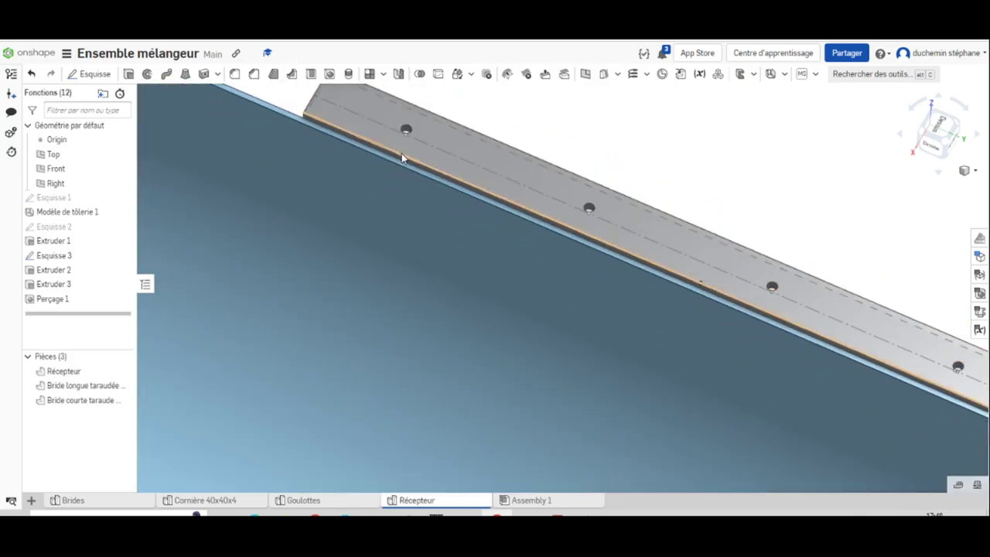
scroll(403, 155, "down", 2)
scroll(716, 398, "down", 5)
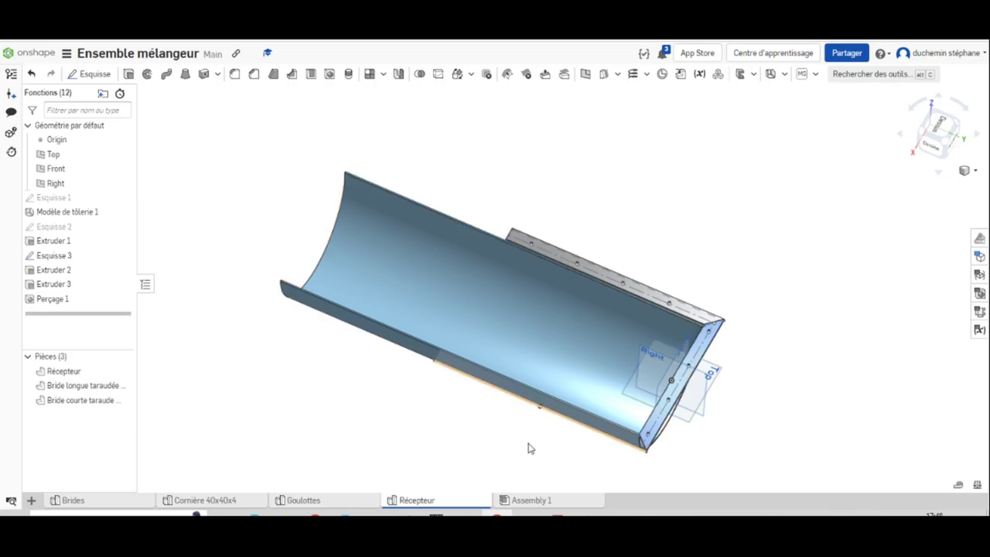
mouse_move(557, 513)
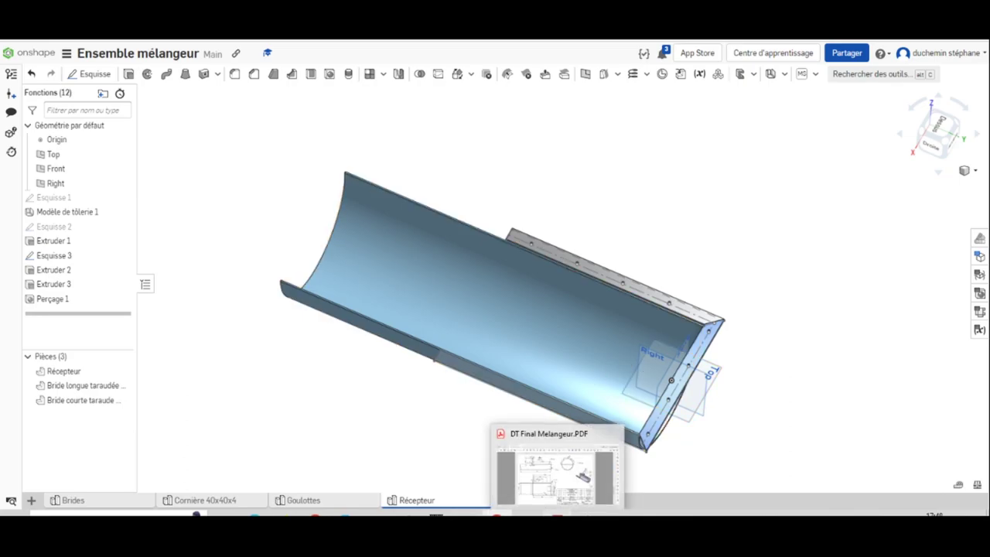
left_click(557, 476)
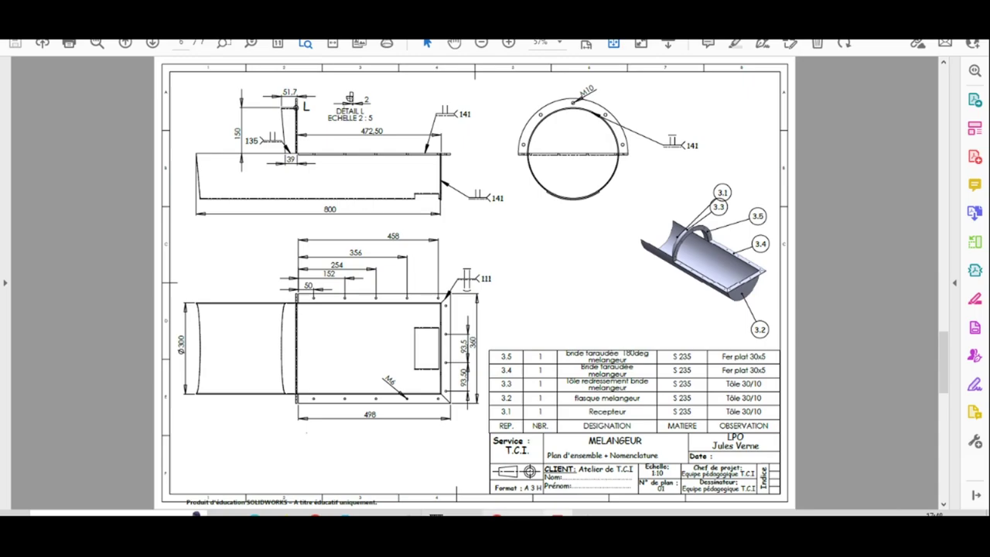
key("alt+Tab")
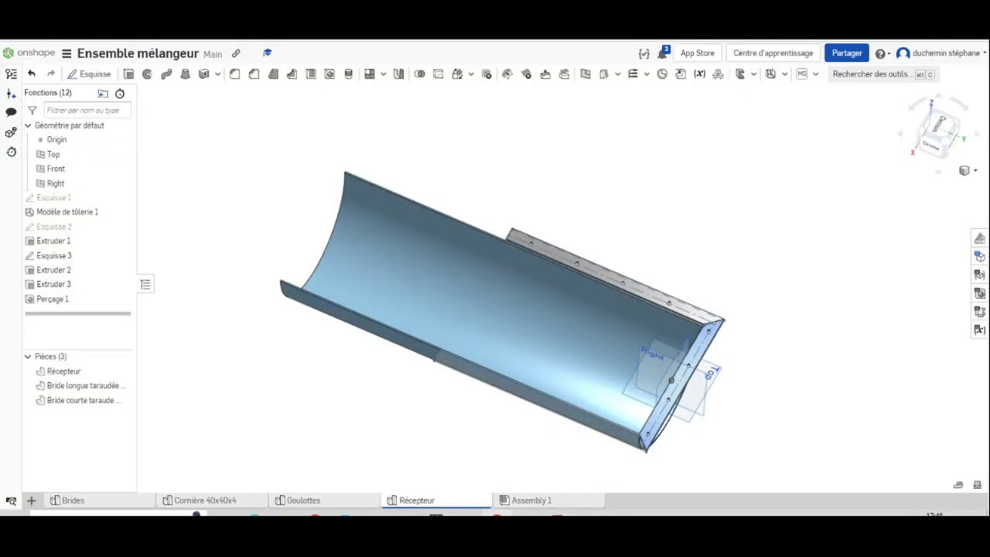
- Reopen Esquisse 3 for editing and look up the long flange's overall length in the PDF drawing
right_click(78, 262)
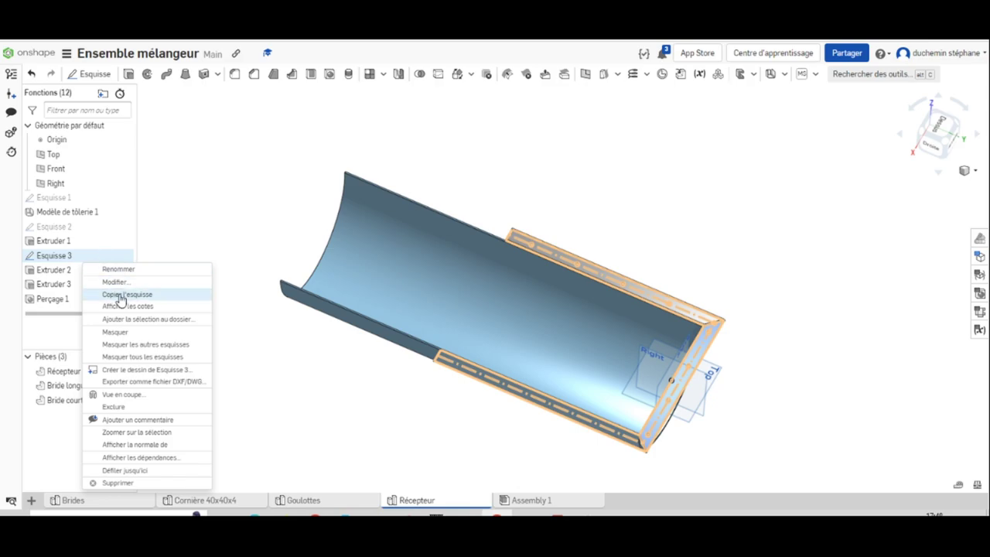
left_click(128, 280)
mouse_move(605, 384)
right_mouse_down()
mouse_move(607, 325)
mouse_move(620, 389)
right_mouse_up()
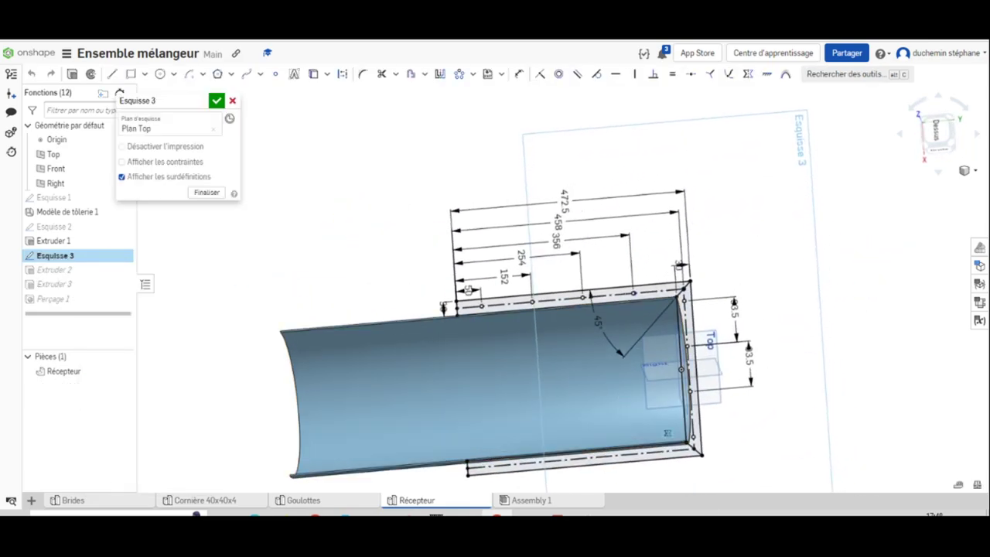
key("alt+Tab")
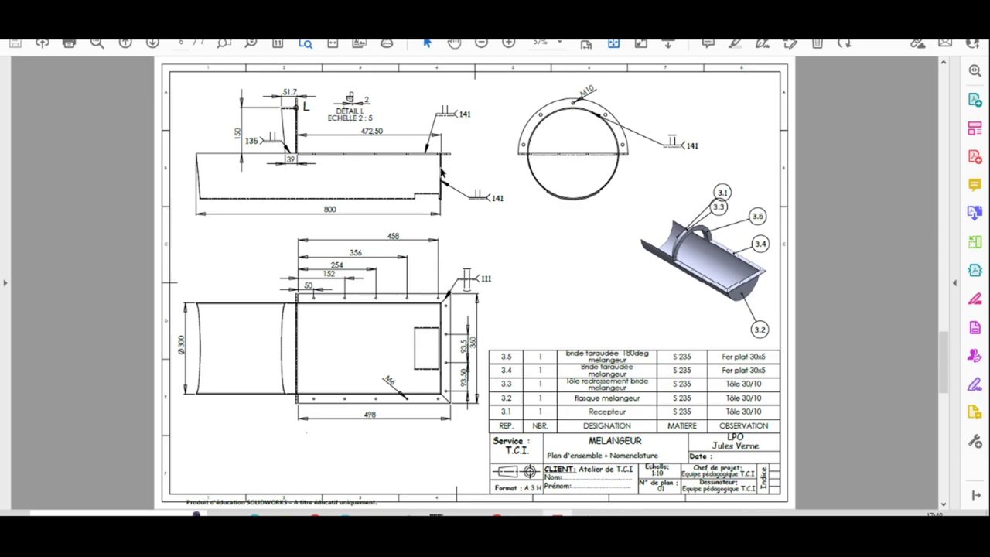
scroll(442, 175, "up", 3)
scroll(468, 276, "down", 3)
scroll(422, 207, "up", 5, "ctrl")
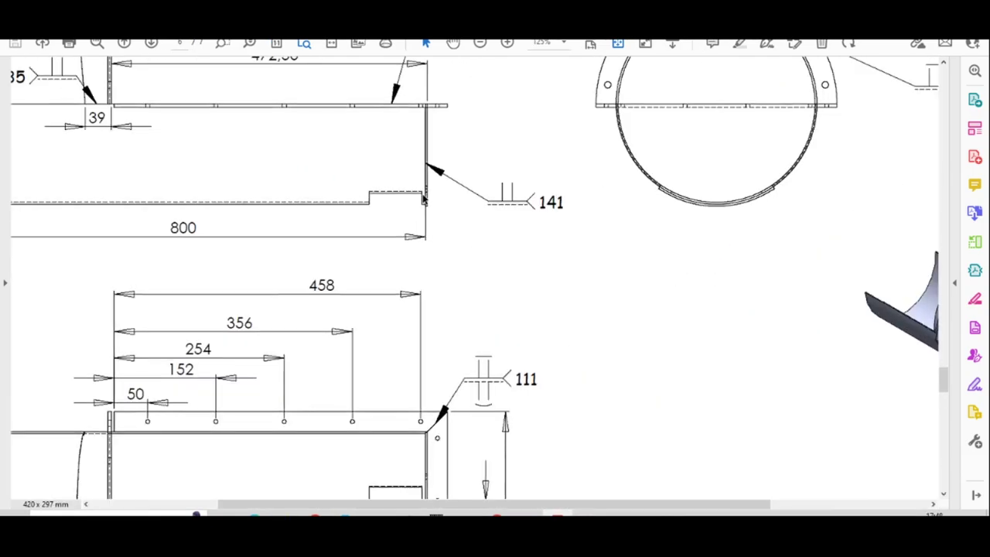
scroll(422, 199, "down", 3, "ctrl")
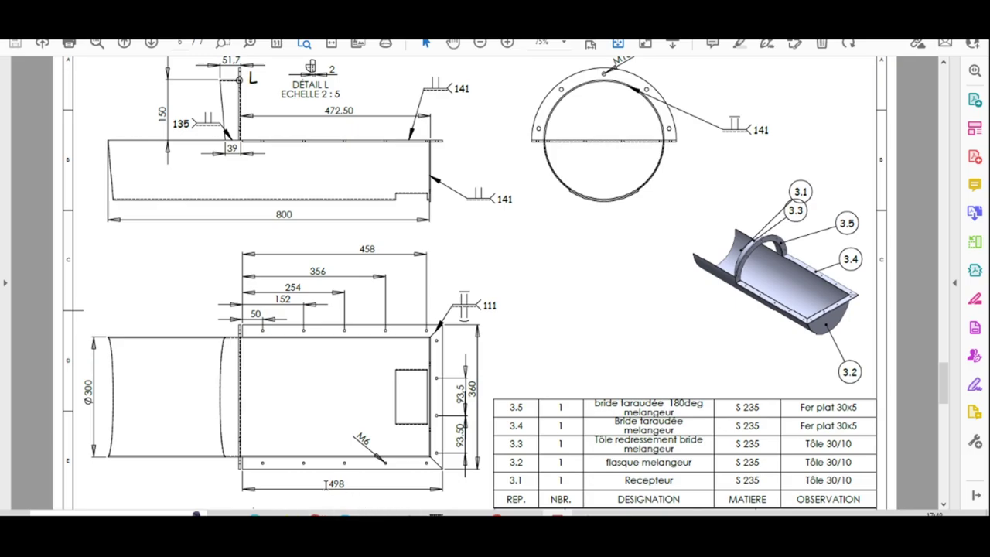
key("alt+Tab")
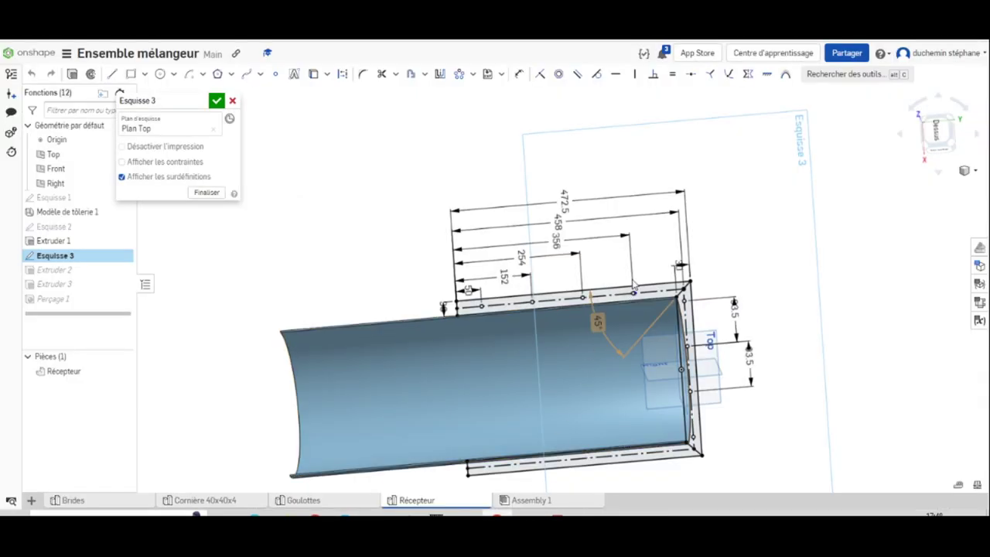
- Set the long flange's overall length dimension in Esquisse 3 to 498 mm and validate the sketch
double_click(564, 199)
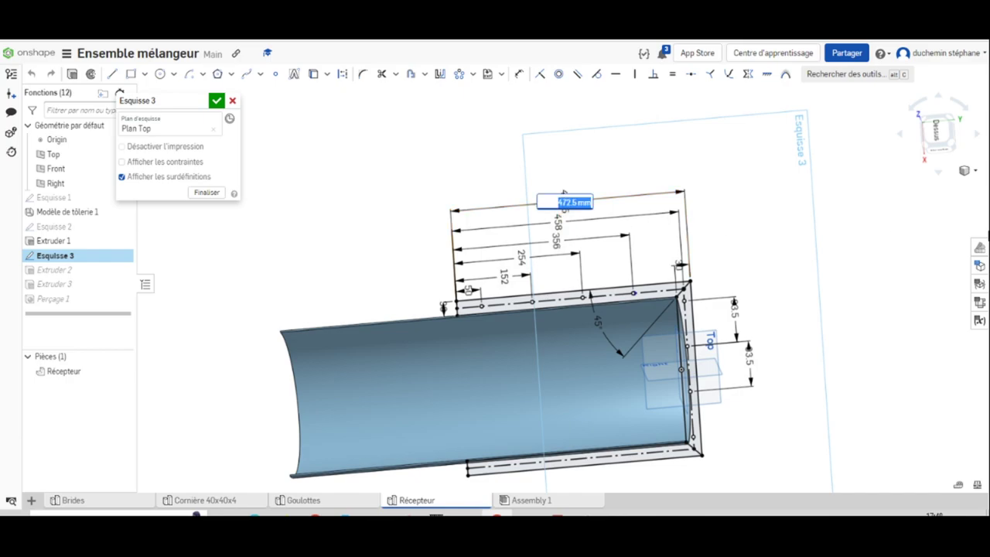
type("498")
key("Return")
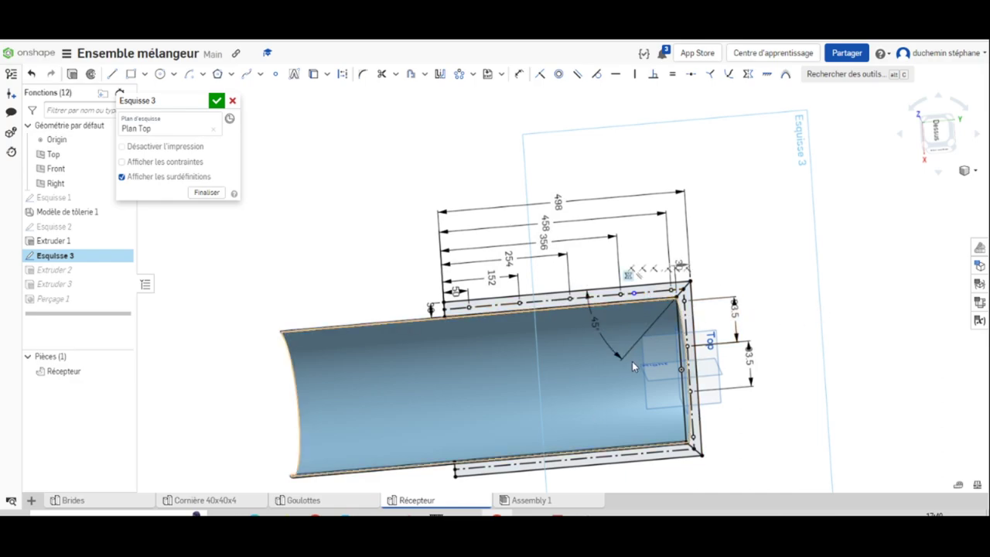
mouse_move(611, 369)
right_mouse_down()
mouse_move(630, 354)
mouse_move(612, 352)
mouse_move(619, 321)
right_mouse_up()
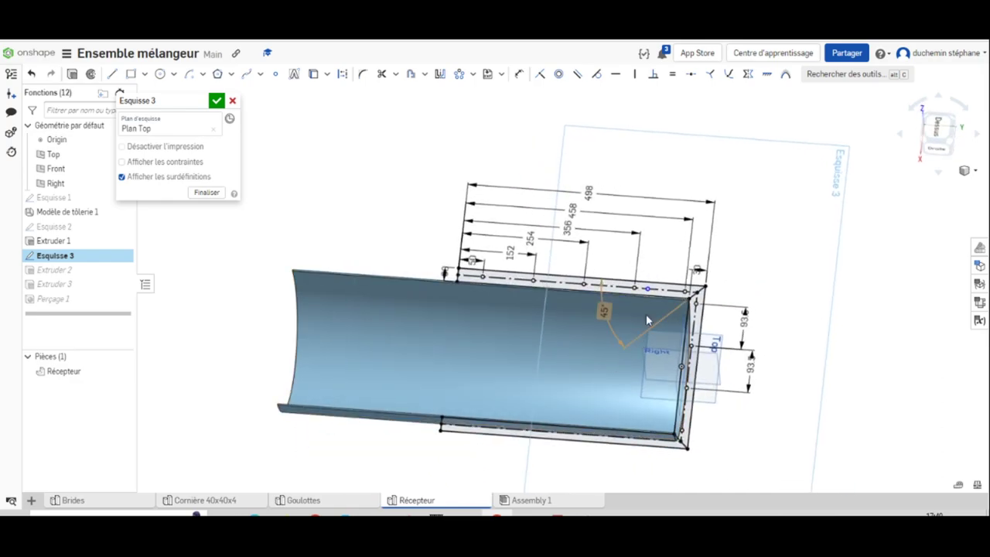
scroll(657, 303, "down", 3)
scroll(650, 302, "up", 5)
scroll(648, 307, "up", 2)
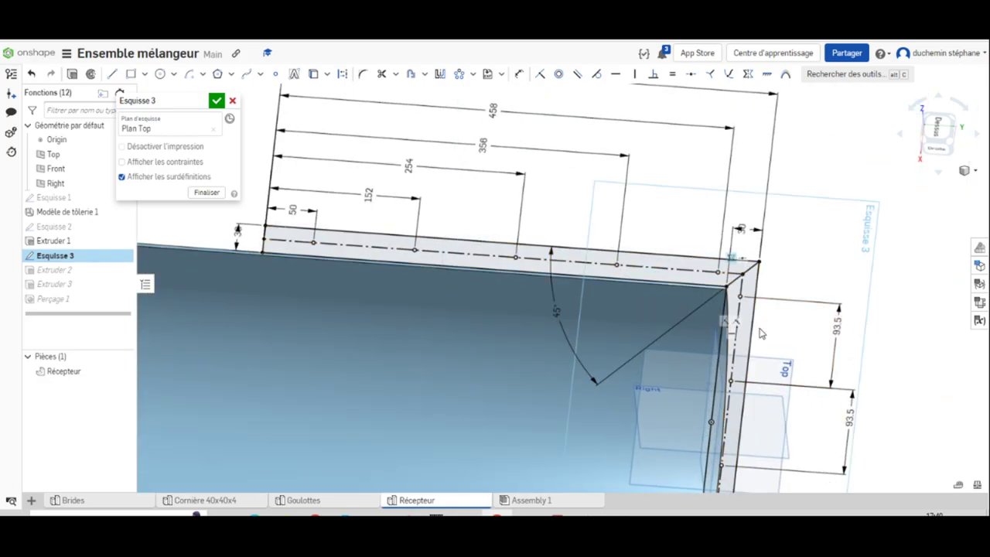
left_click(216, 100)
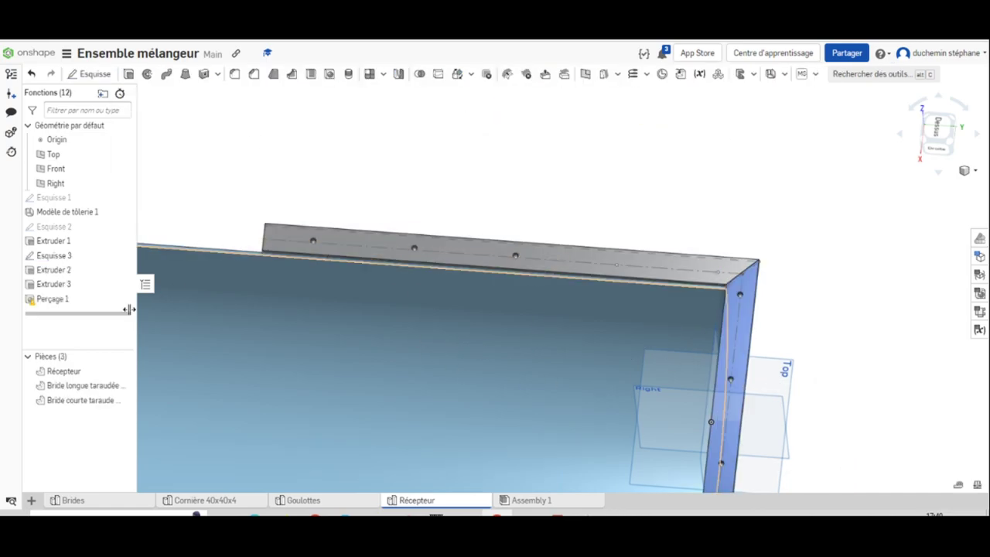
- Edit Perçage 1 to add the two remaining Esquisse 3 points near the long flange's mitred end, and validate the feature
right_click(53, 302)
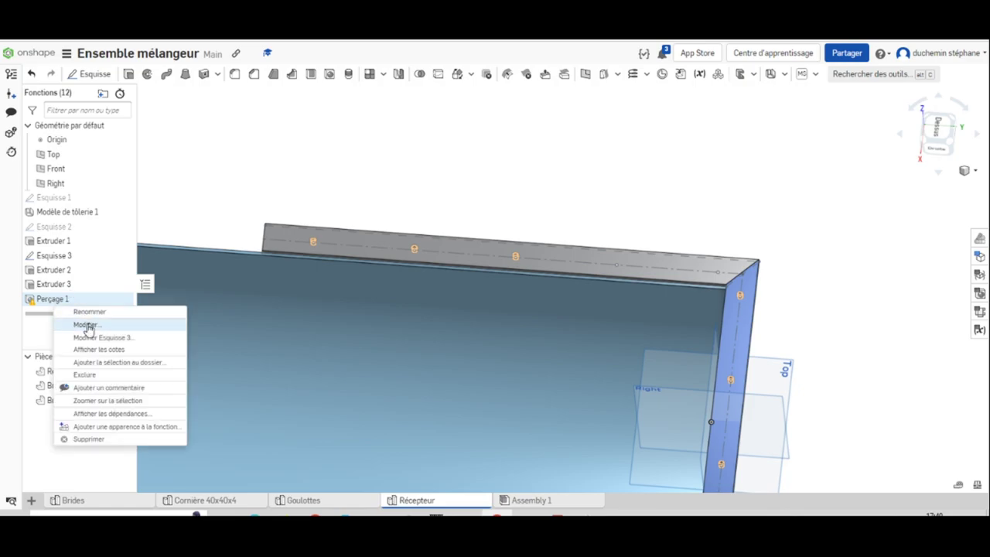
left_click(86, 325)
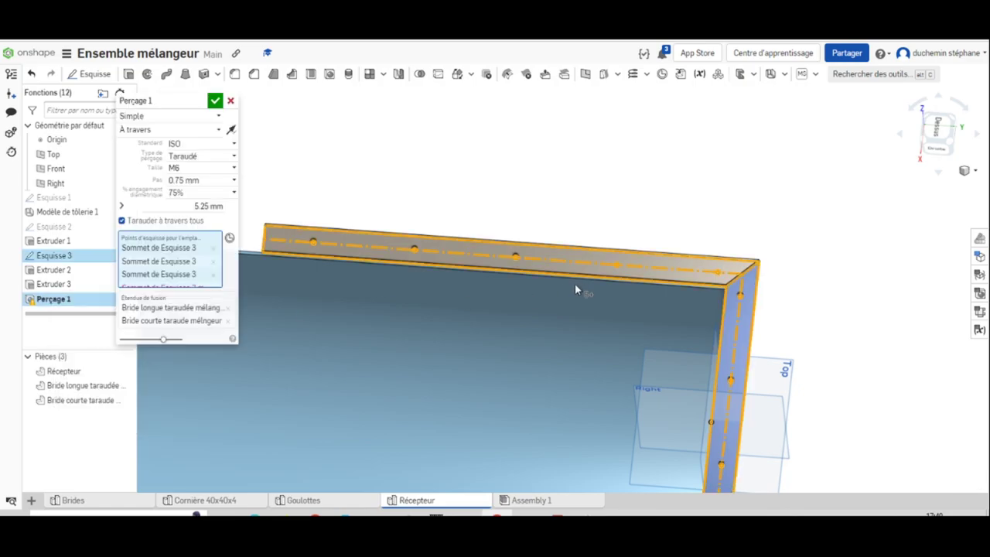
left_click(617, 266)
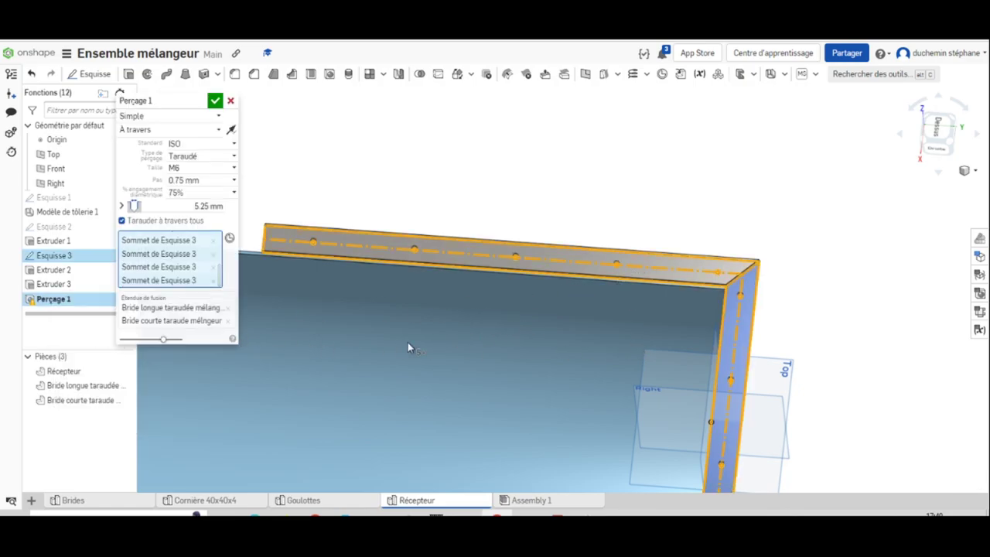
left_click(720, 272)
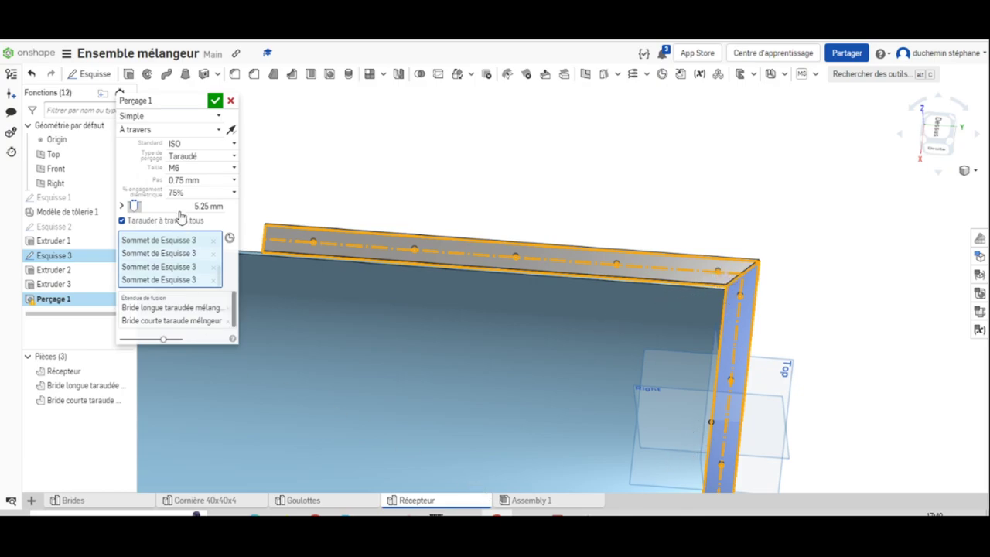
left_click(215, 100)
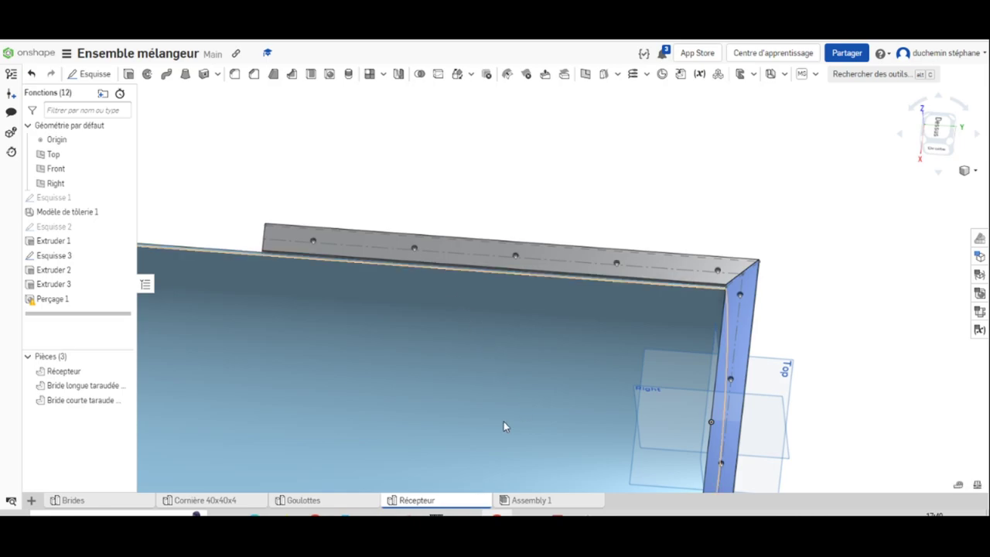
- Examine the whole trough with its flanges, and switch to the PDF drawing to compare it with the Récepteur subassembly views
scroll(553, 350, "down", 4)
right_click_drag(554, 350, 578, 260)
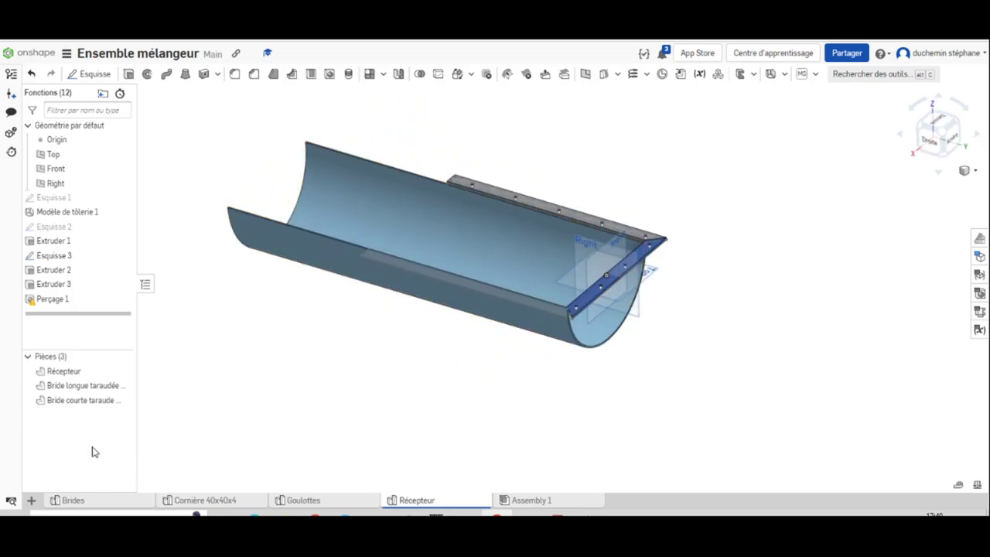
mouse_move(116, 505)
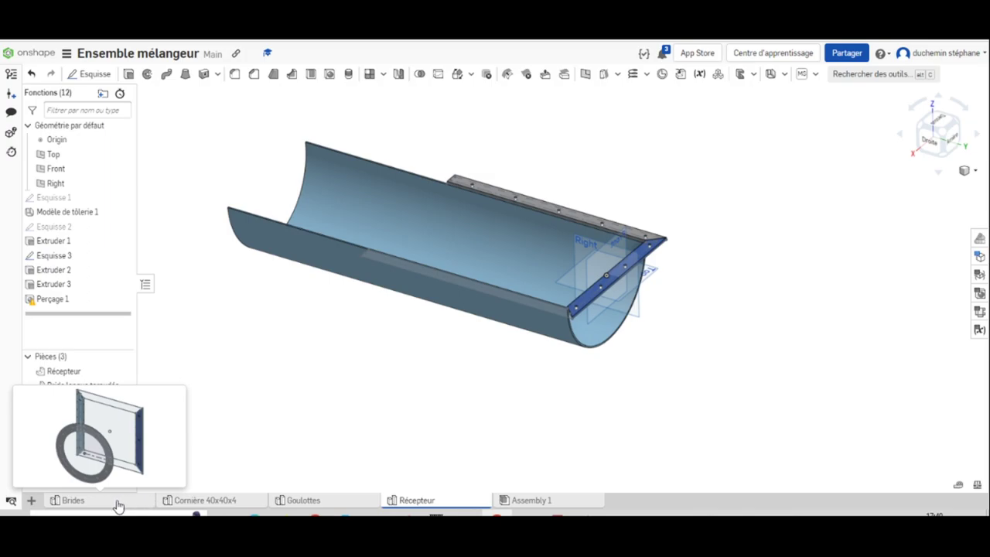
mouse_move(215, 506)
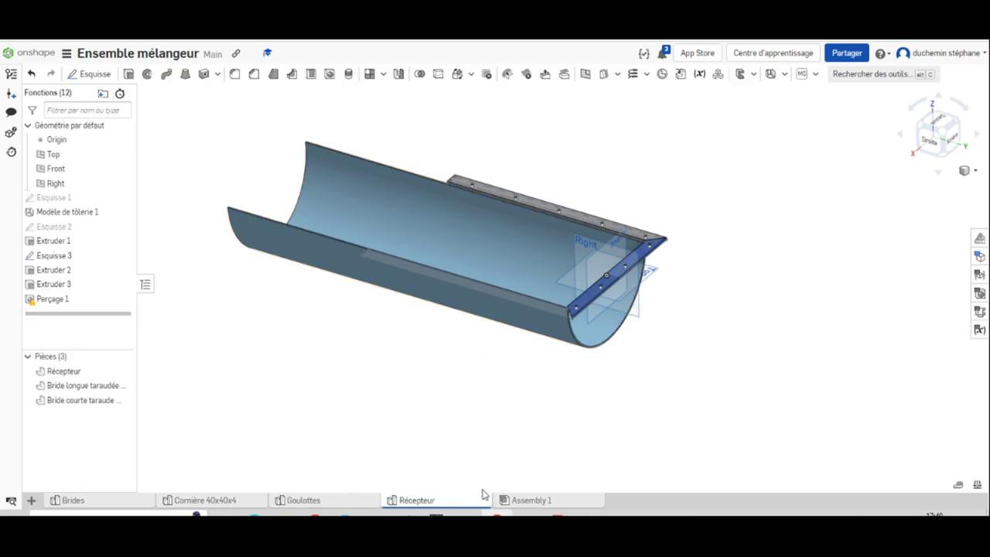
left_click(556, 514)
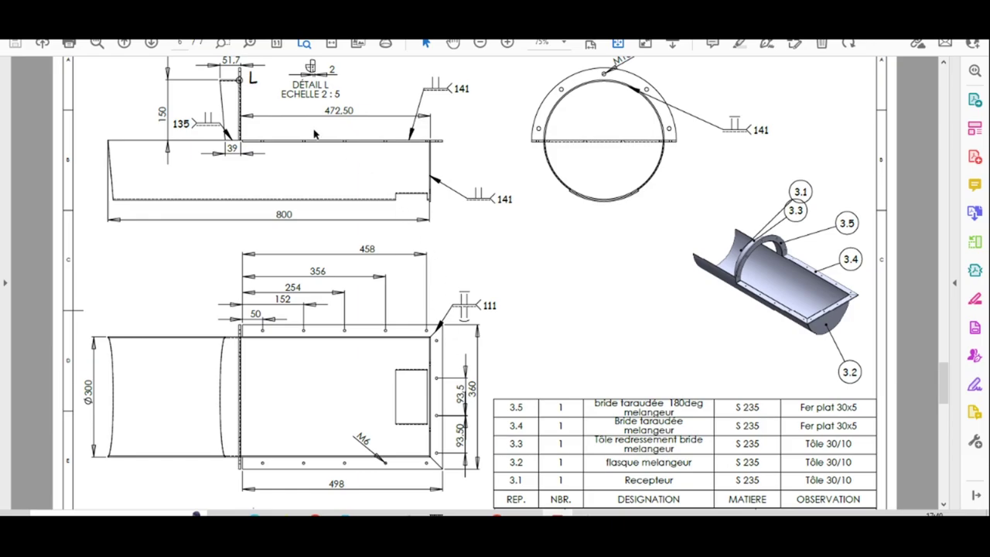